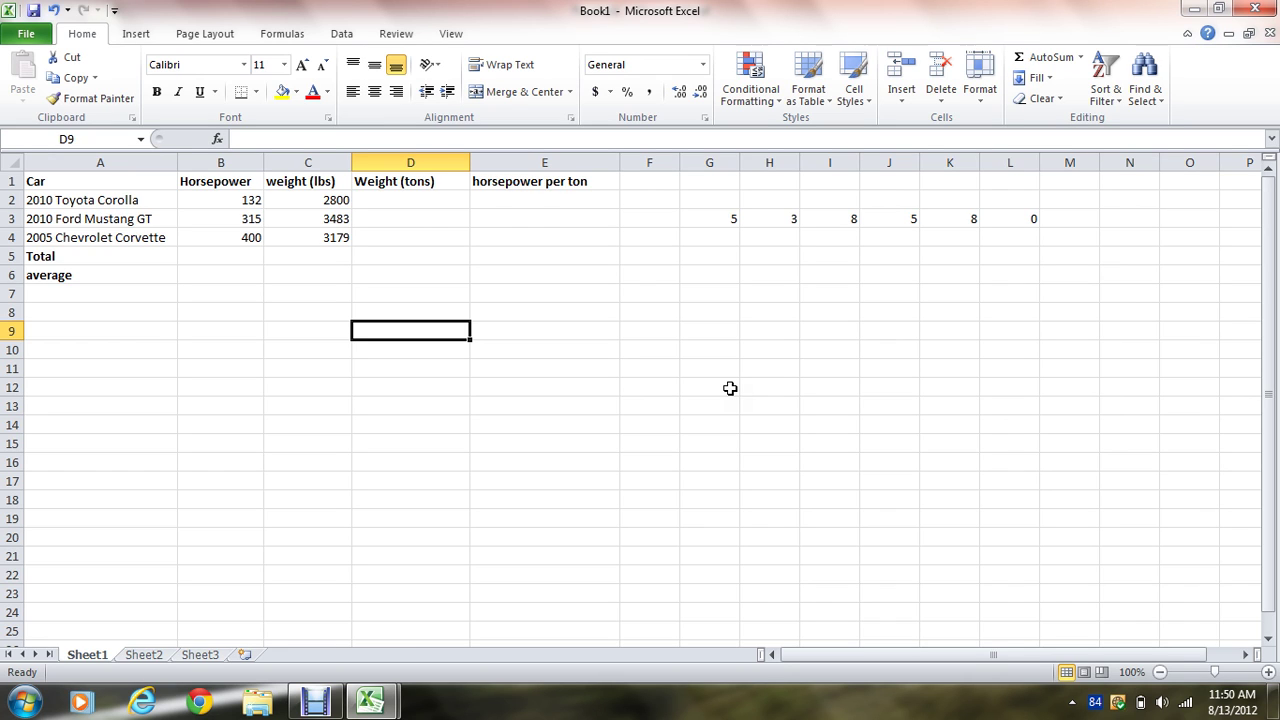
Enter =C2/2000 in D2 and fill it down to D4, giving 1.4, 1.7415 and 1.5895
click(328, 276)
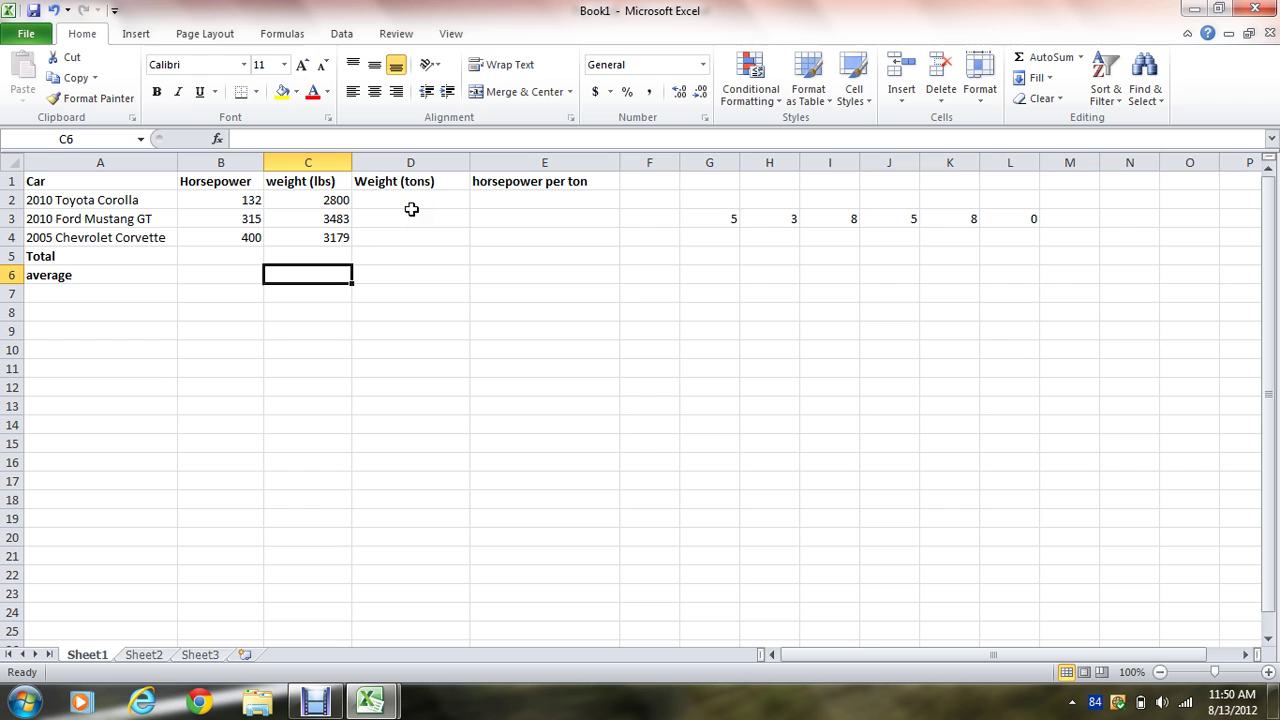
click(411, 203)
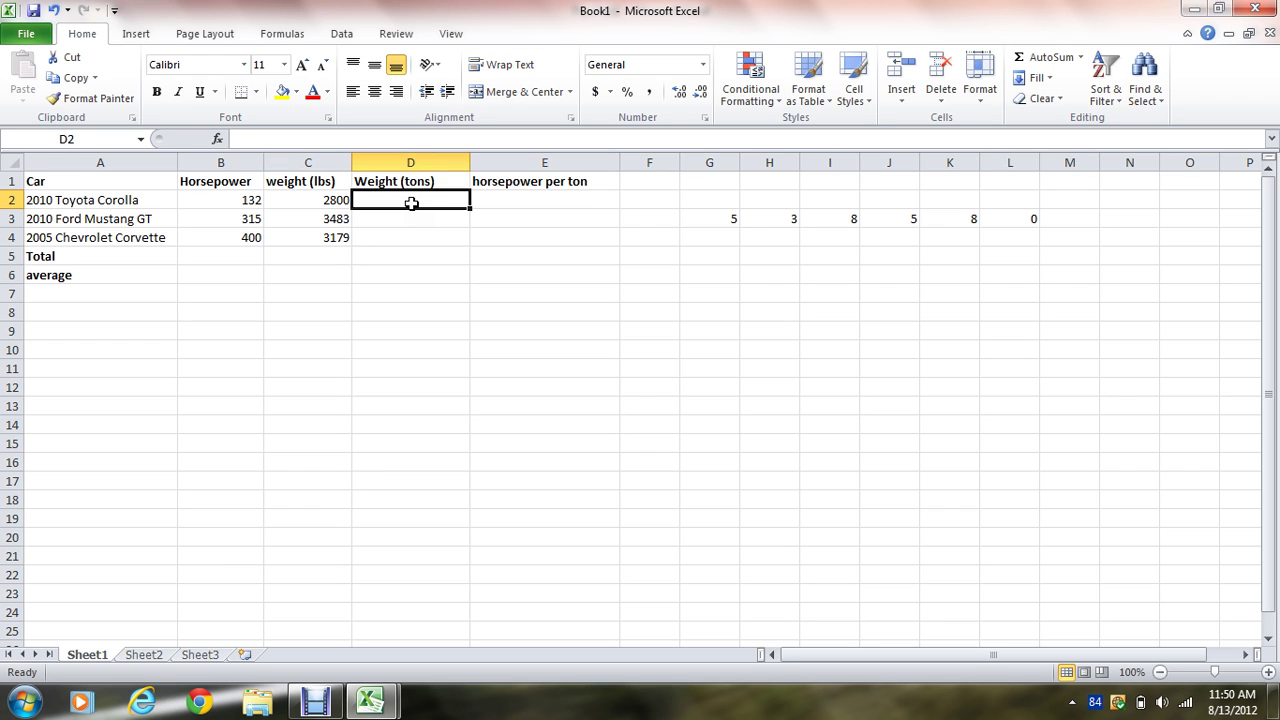
text(=)
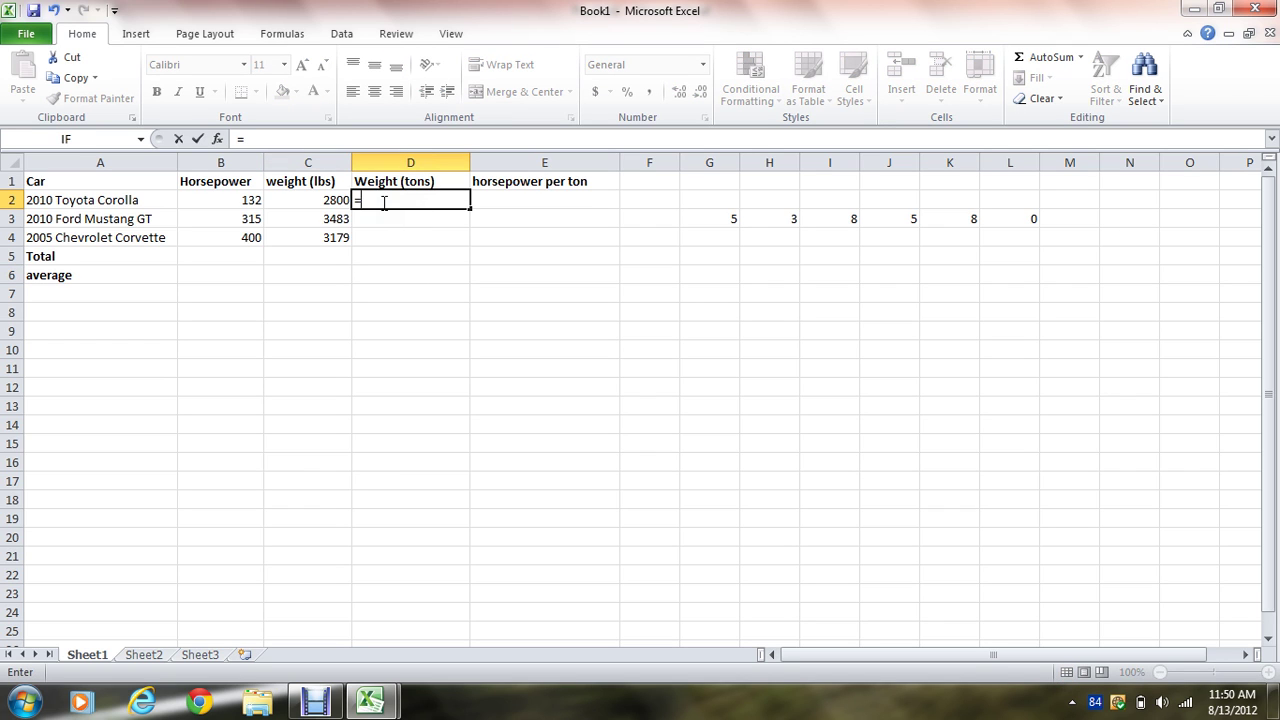
click(326, 201)
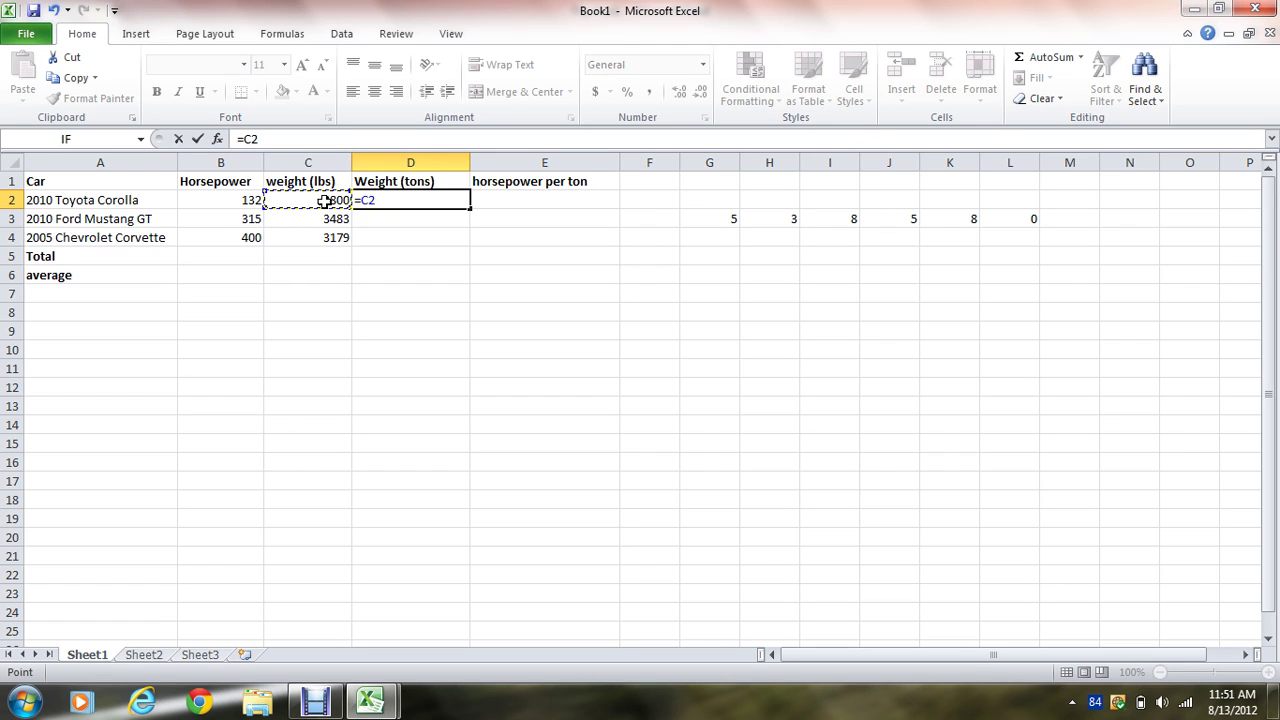
text(/2000)
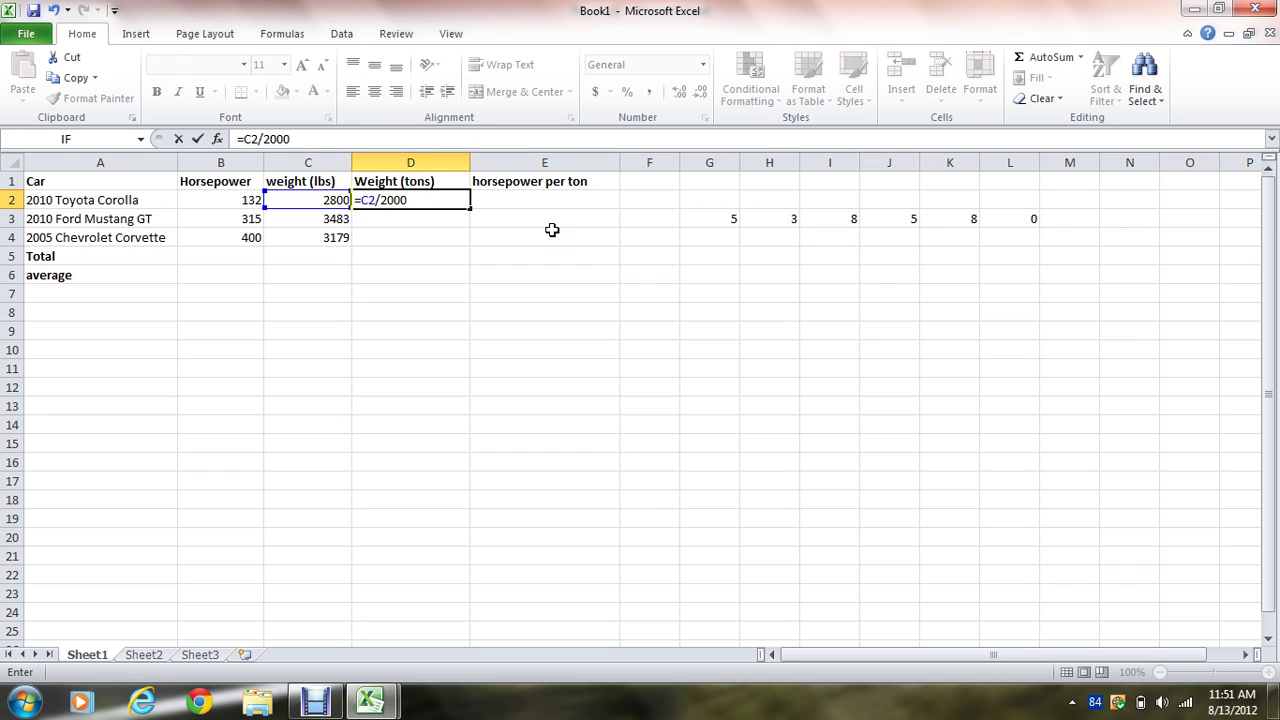
key(Return)
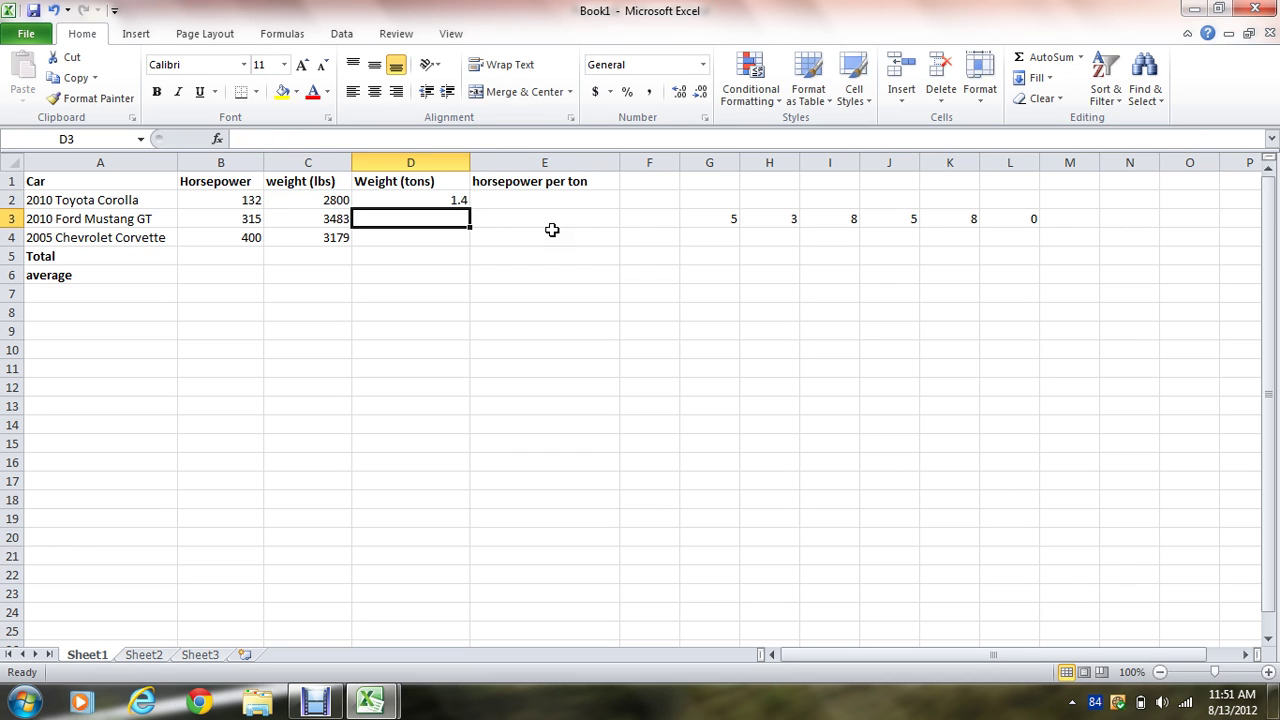
click(457, 203)
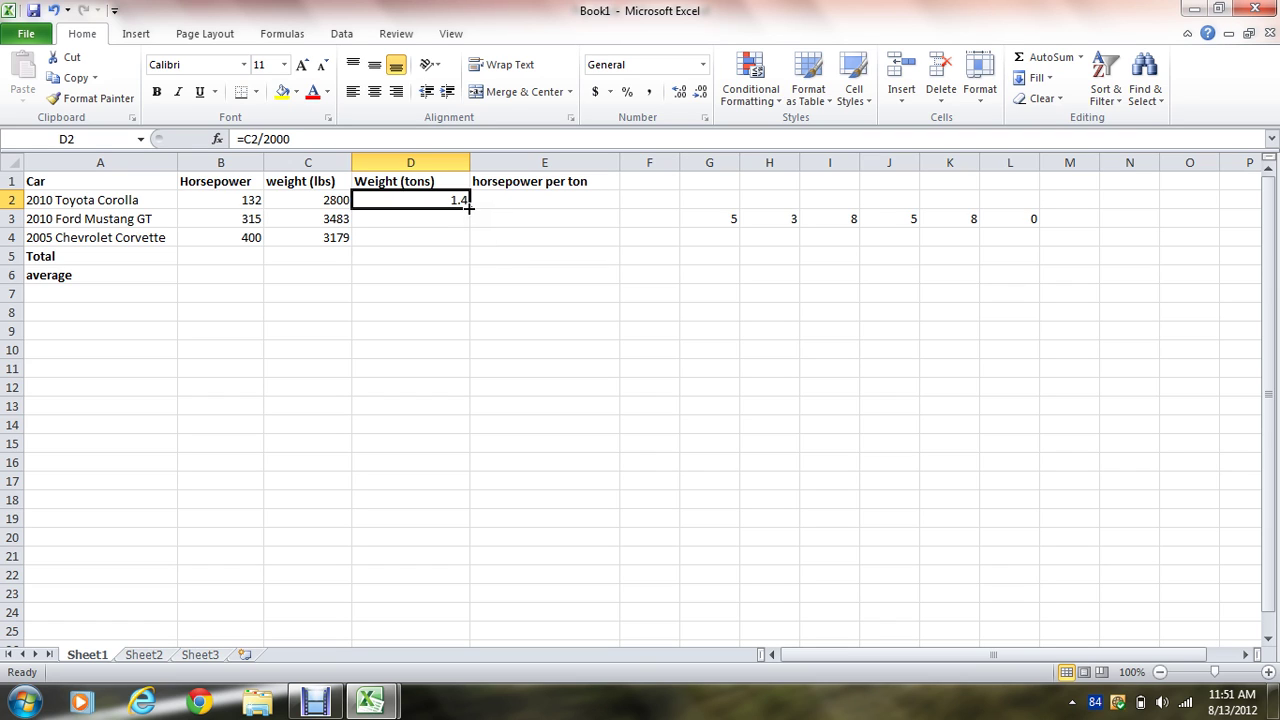
drag(468, 207, 460, 243)
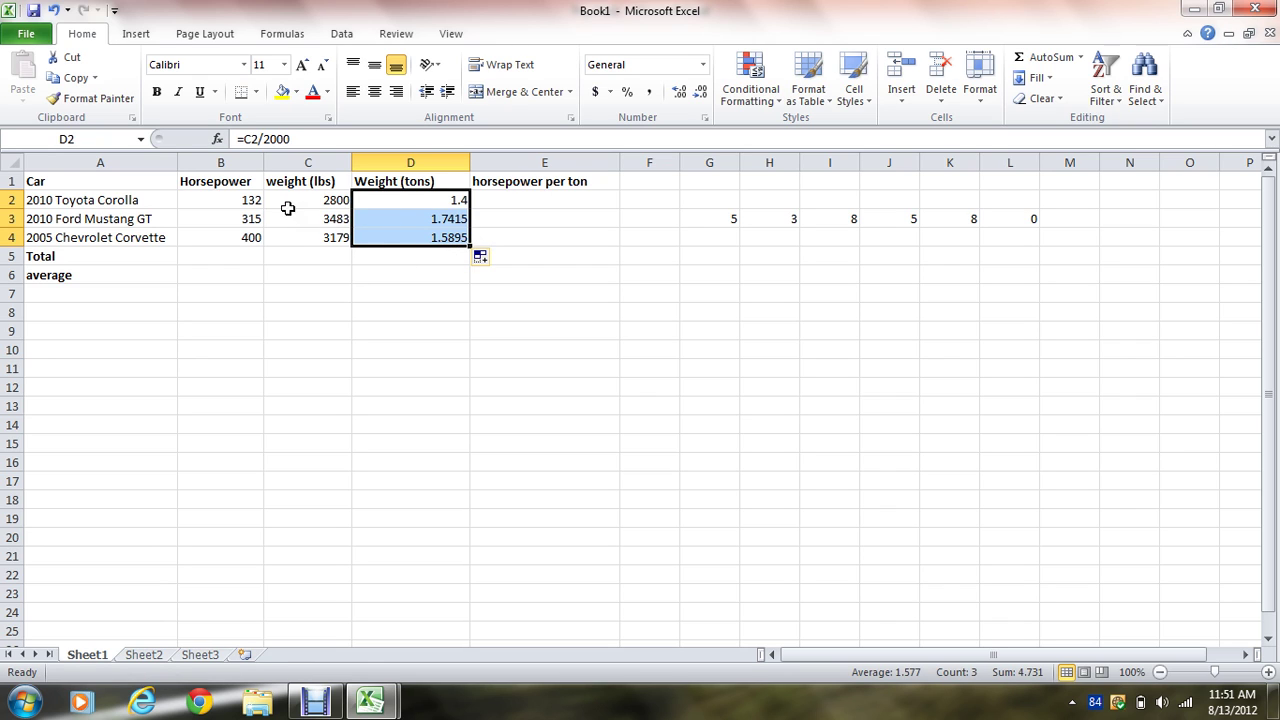
Check the copied tons formulas in D3 and D4
click(370, 268)
click(430, 219)
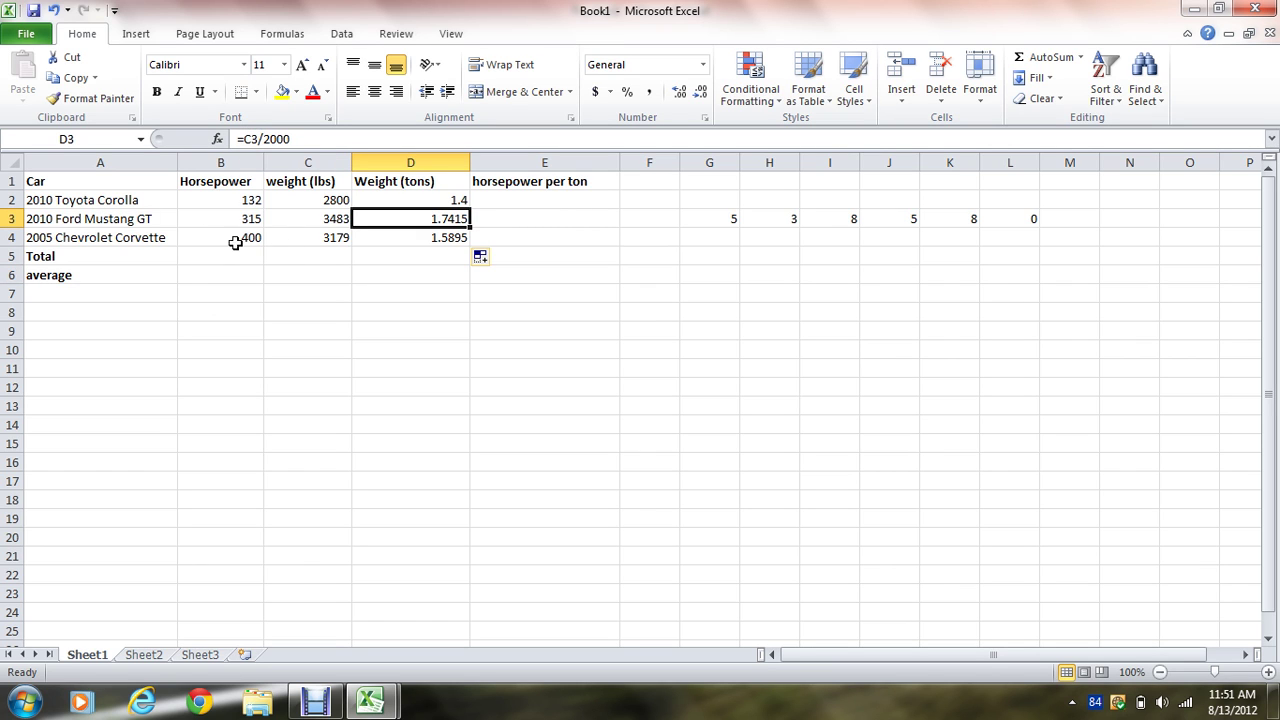
click(427, 237)
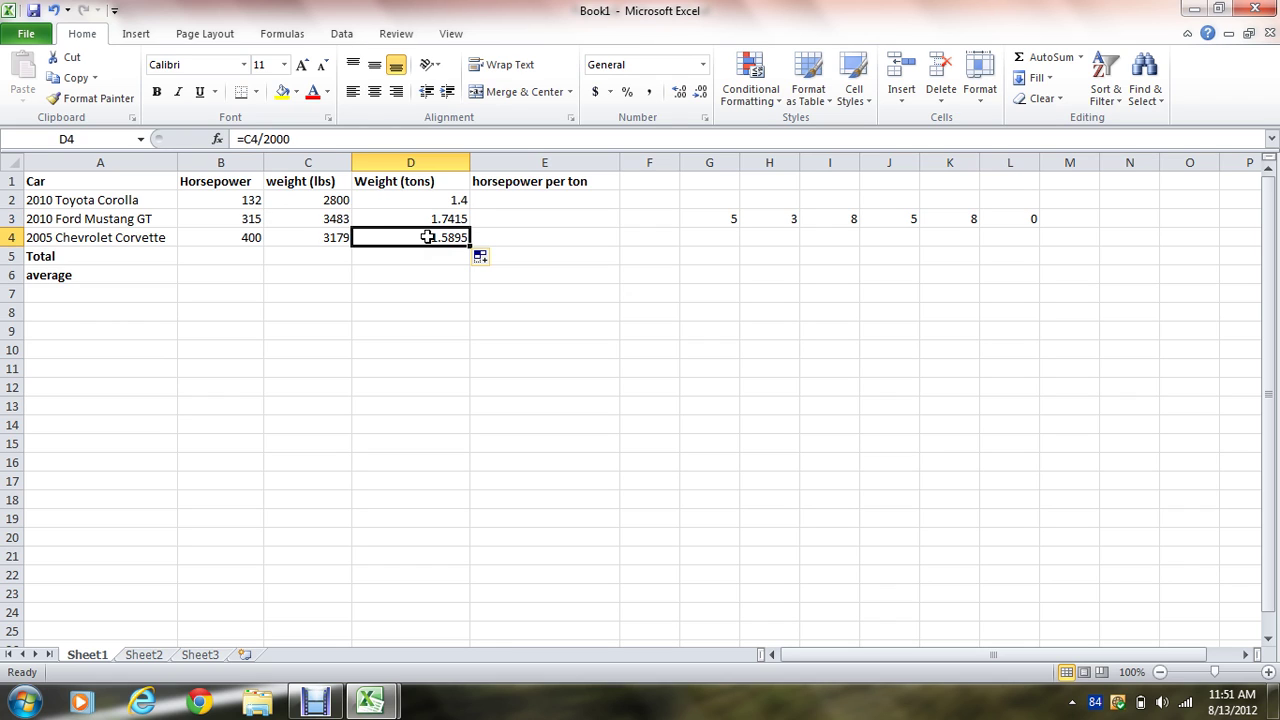
Enter =B2/D2 in E2 and fill it down to E4 (94.29, 180.88, 251.65)
click(521, 196)
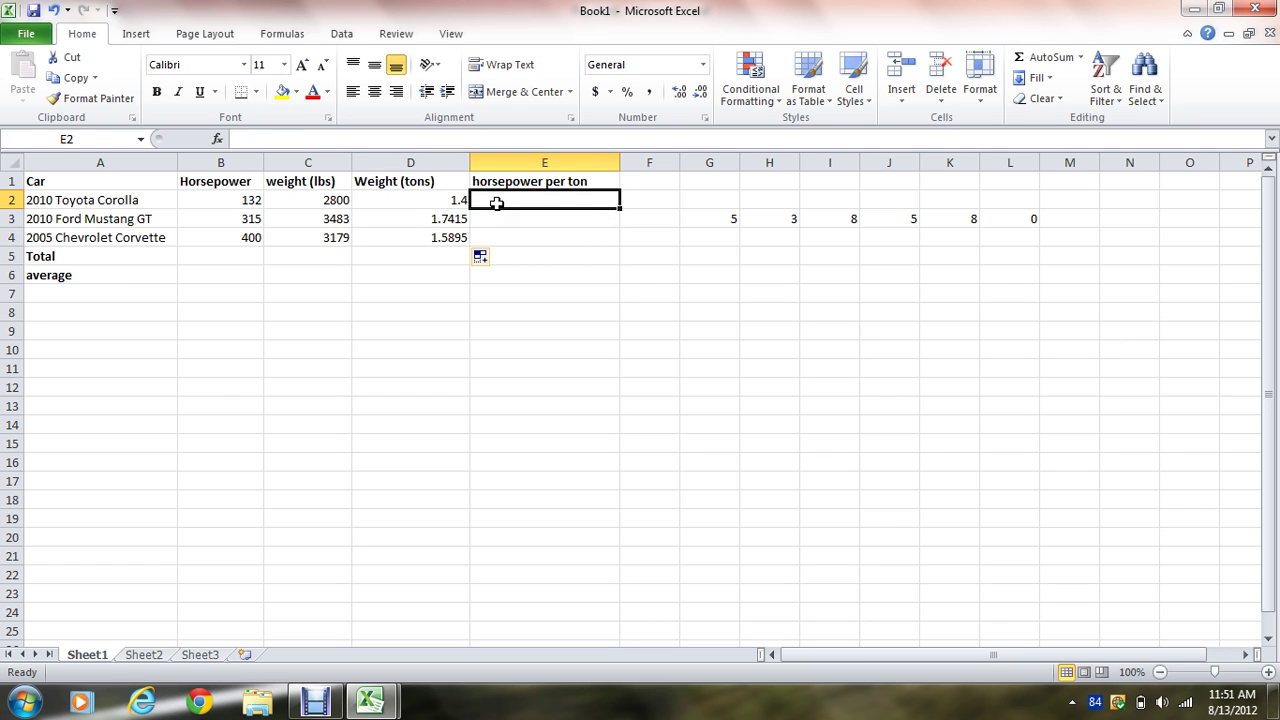
text(=)
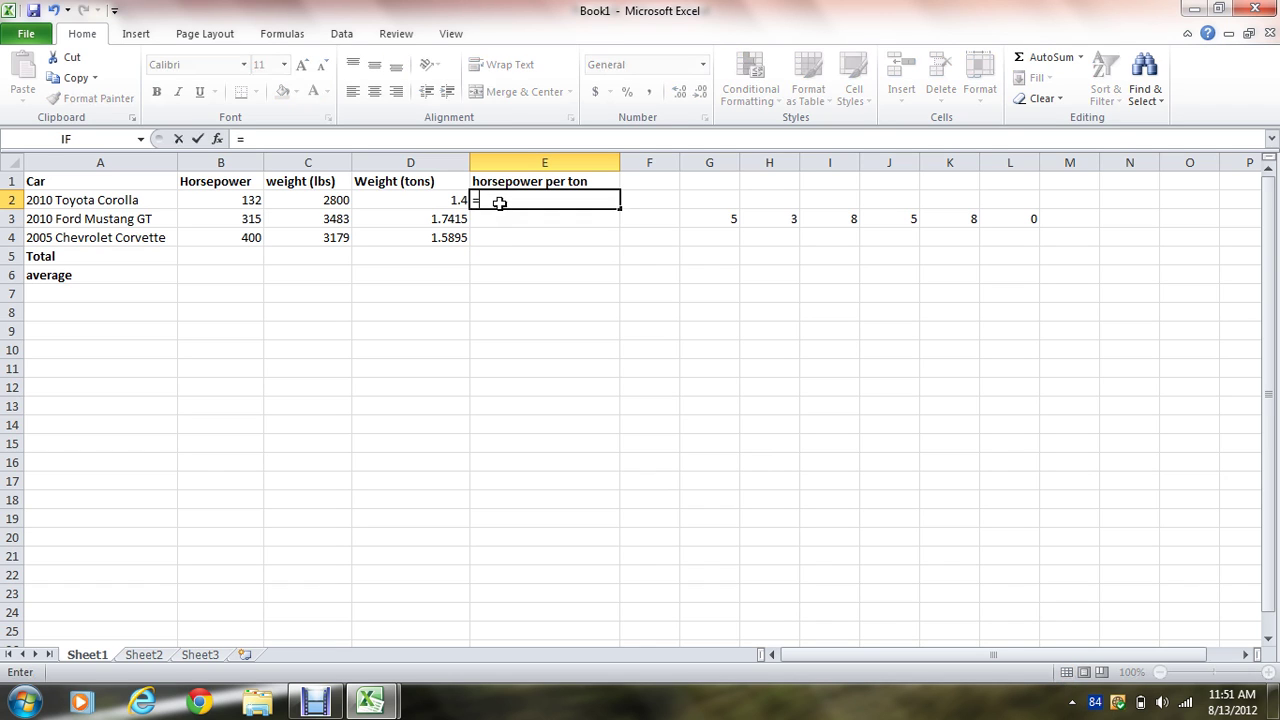
click(228, 200)
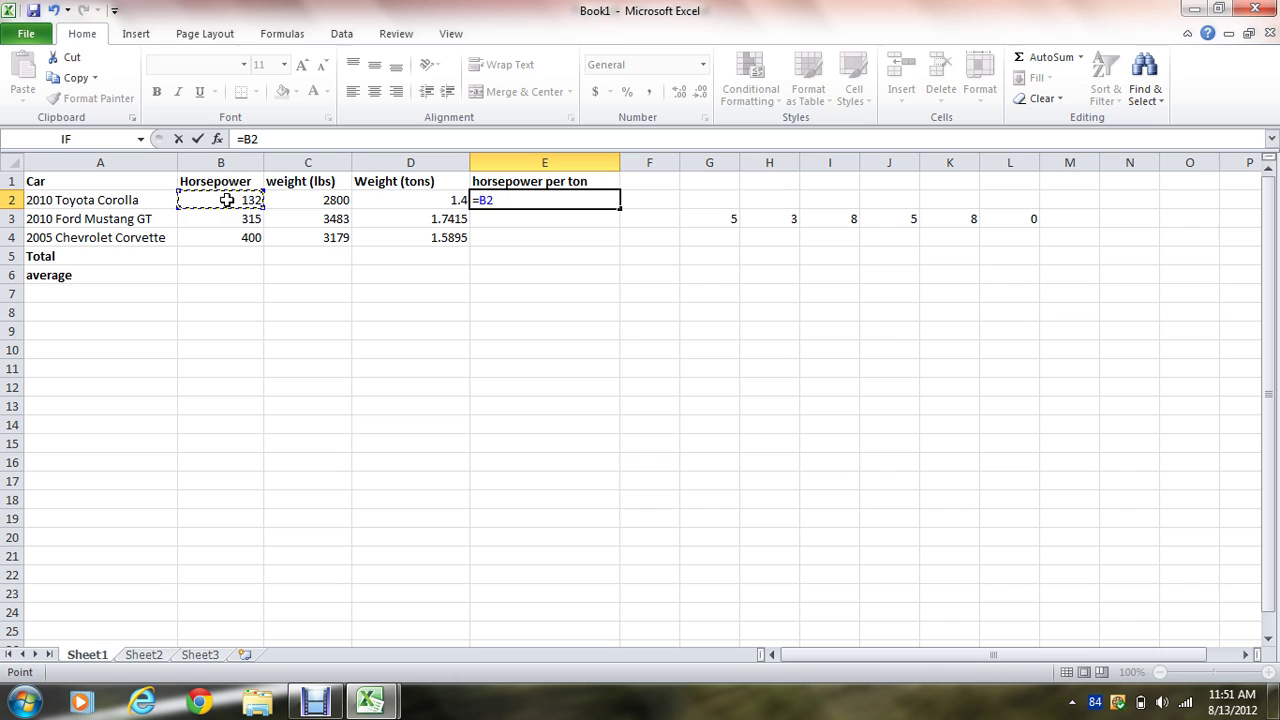
text(/)
click(442, 200)
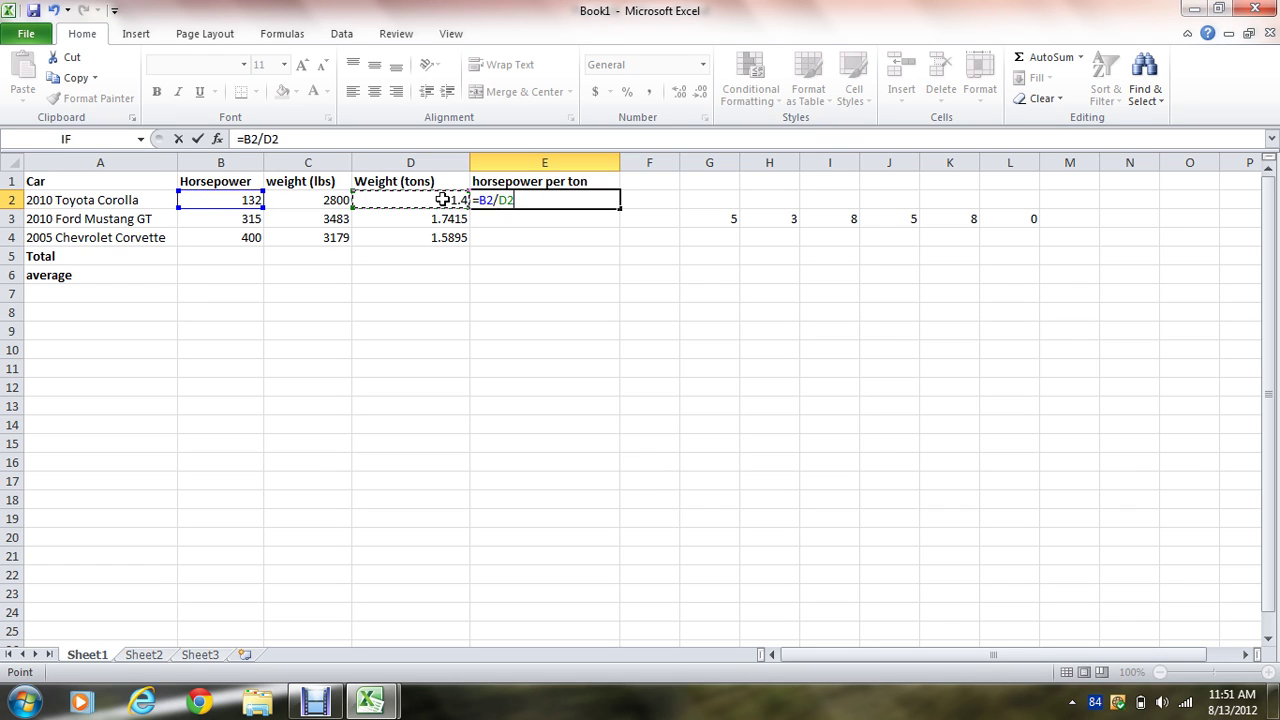
key(Return)
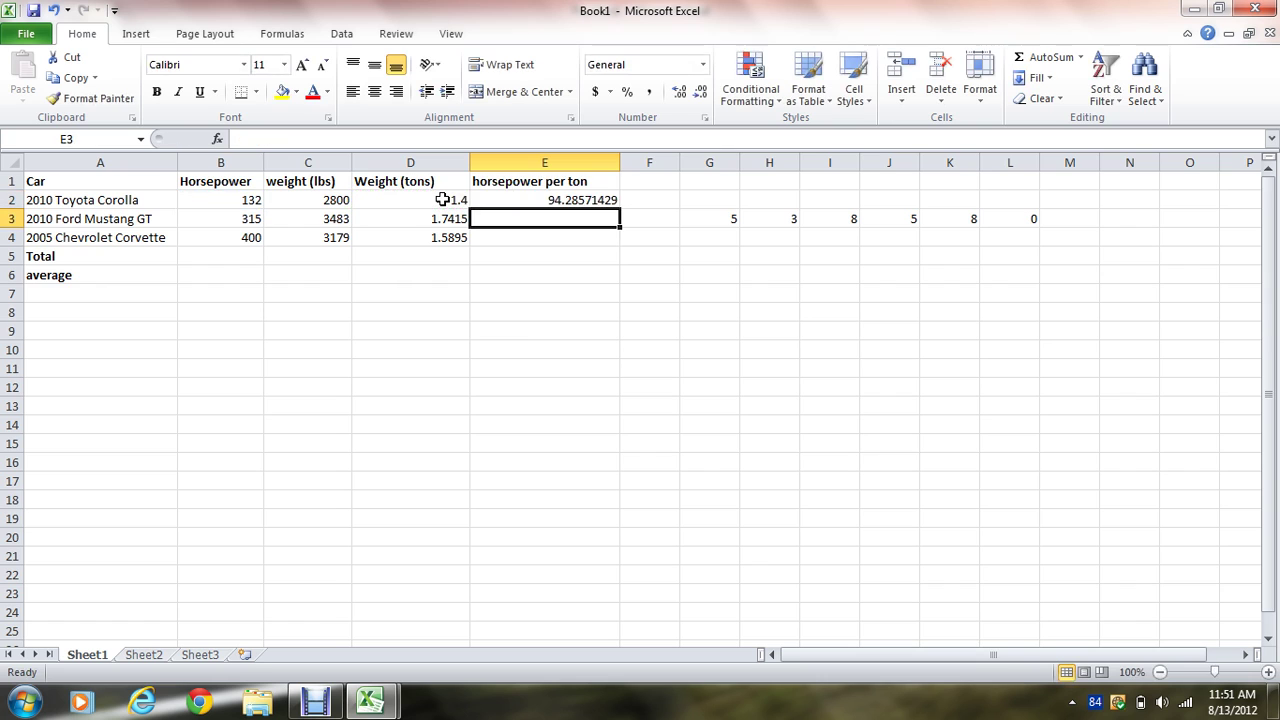
click(547, 198)
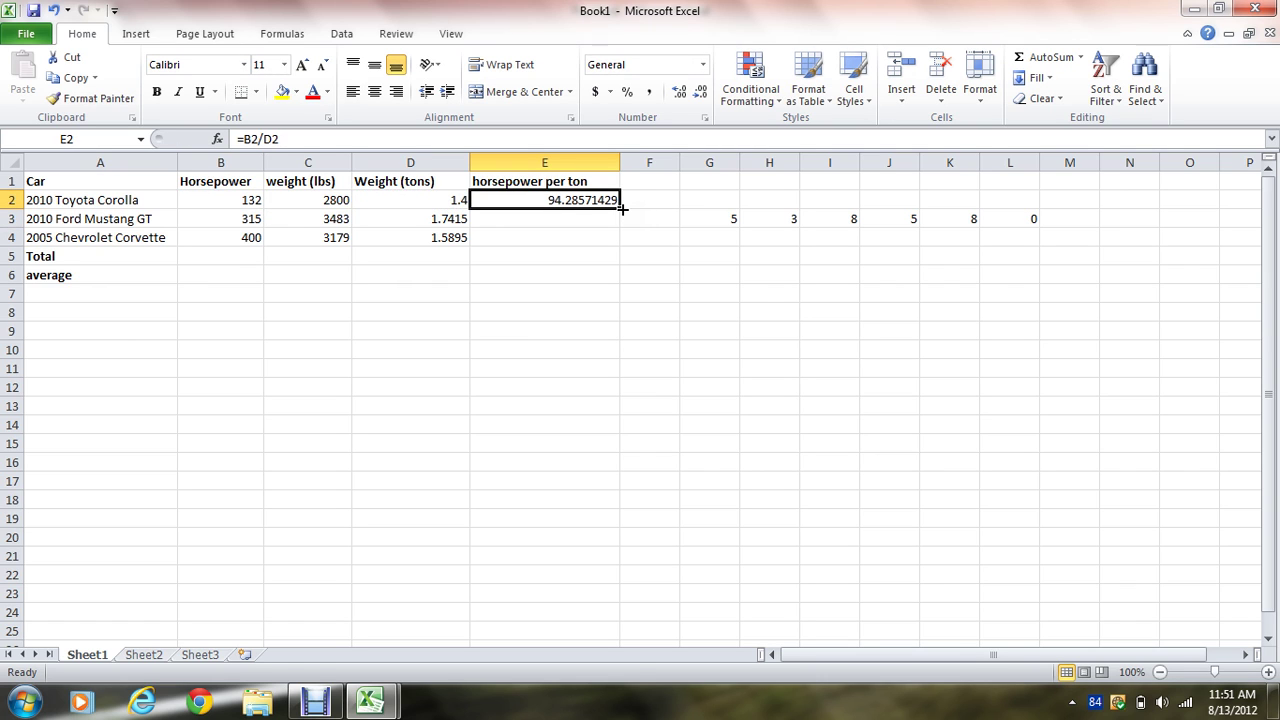
drag(619, 208, 621, 246)
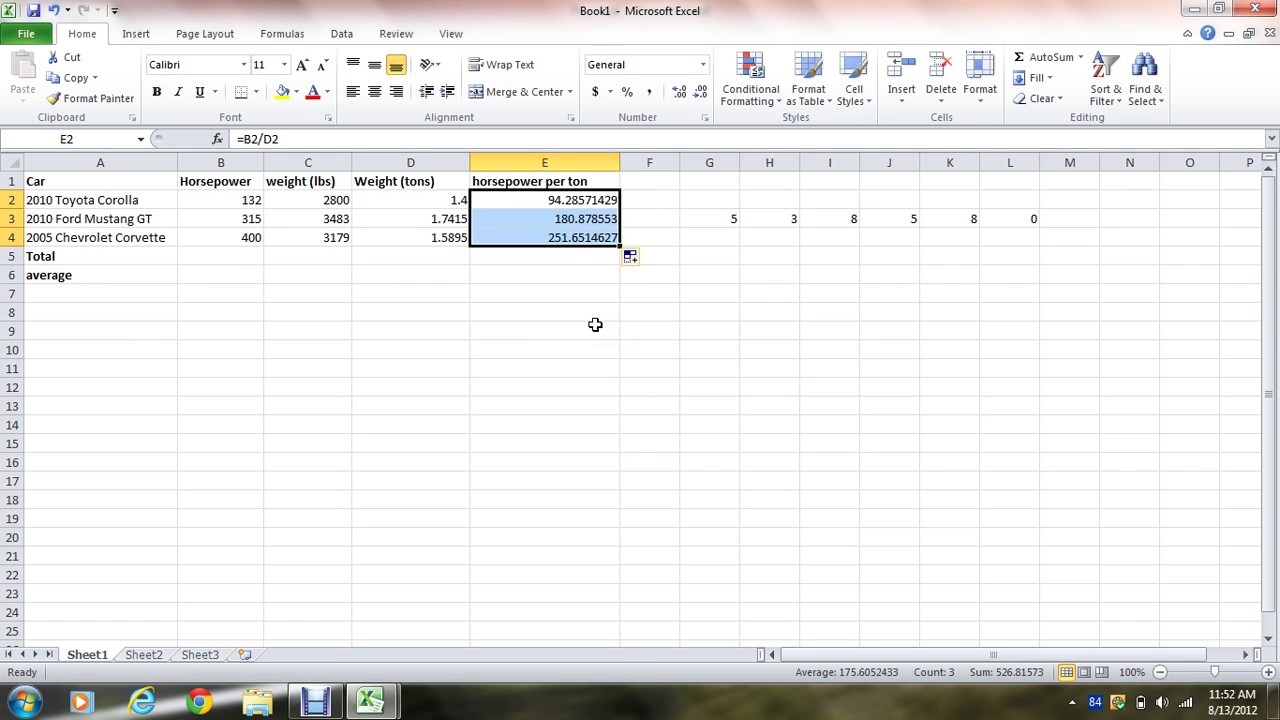
click(582, 260)
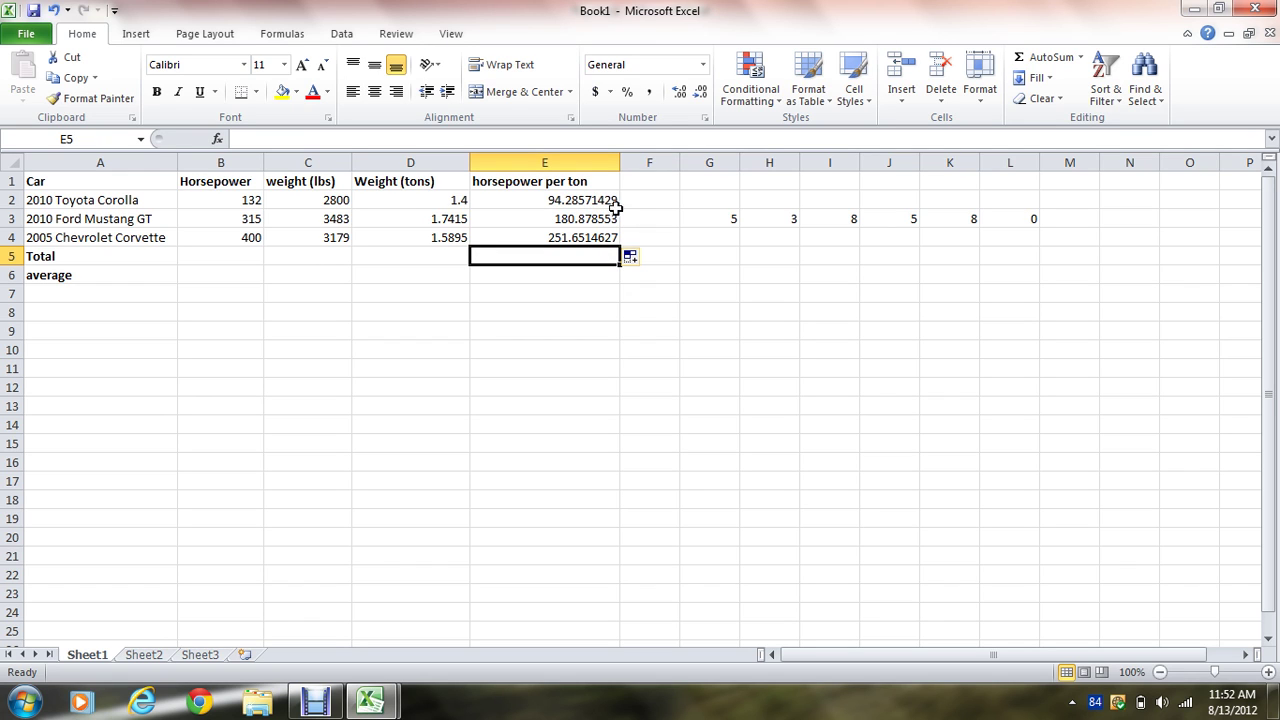
Format E2:E4 as Number with 1 decimal place, showing 94.3, 180.9 and 251.7
drag(596, 200, 586, 237)
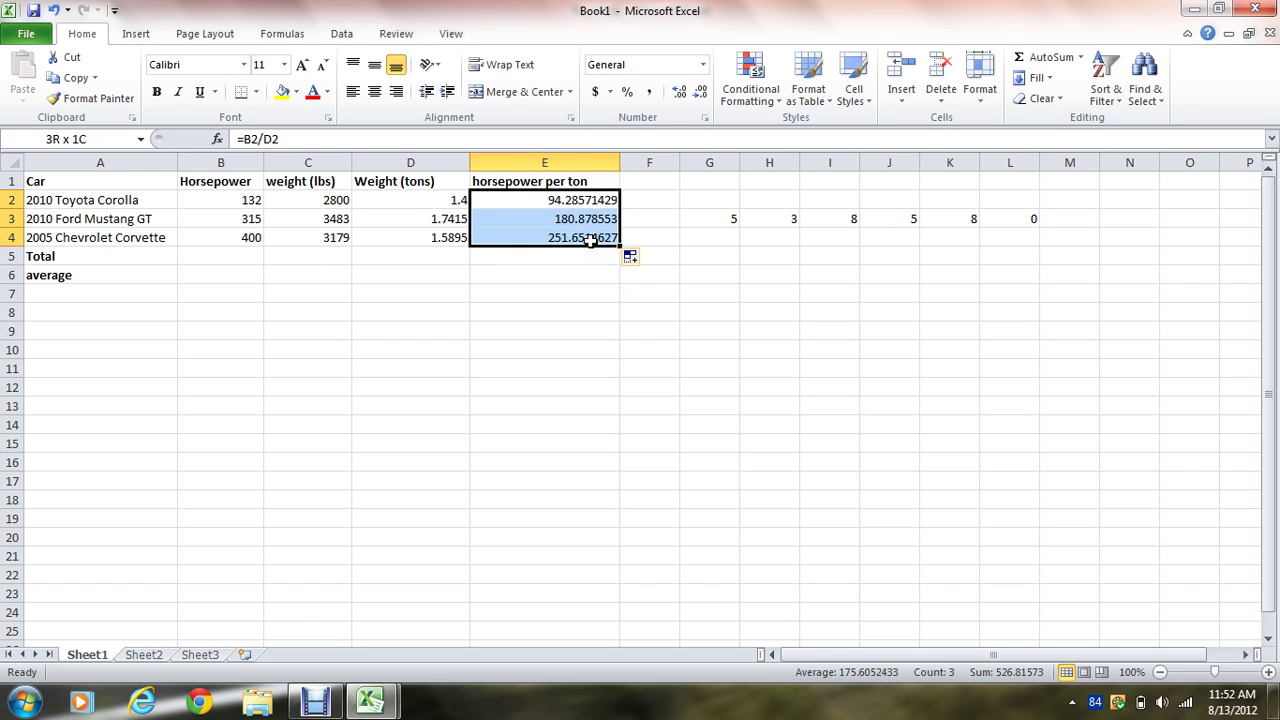
right_click(560, 219)
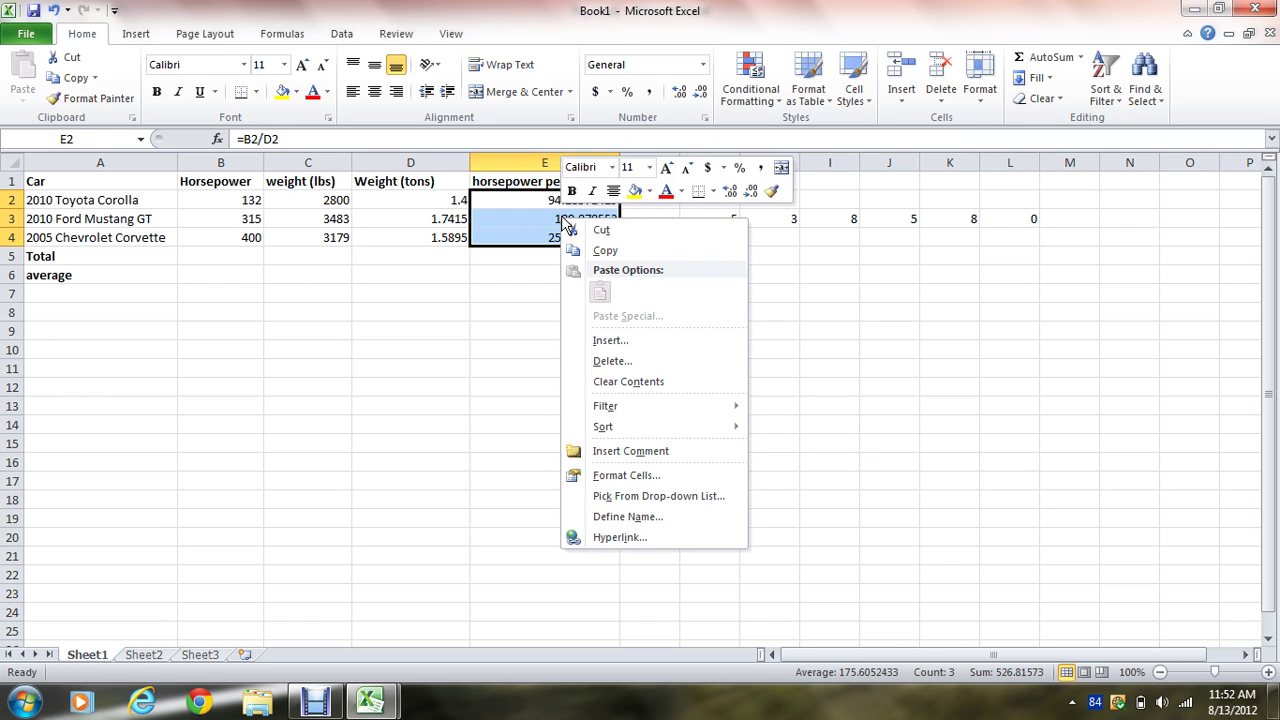
click(625, 476)
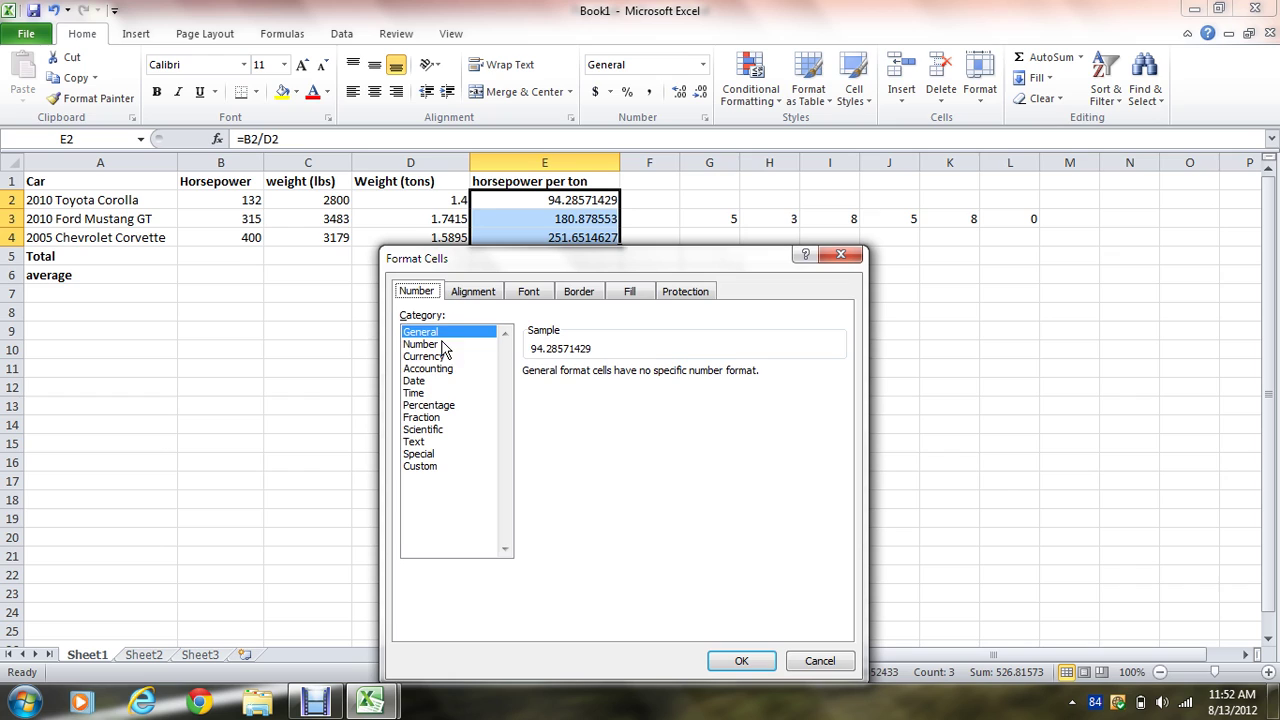
click(441, 344)
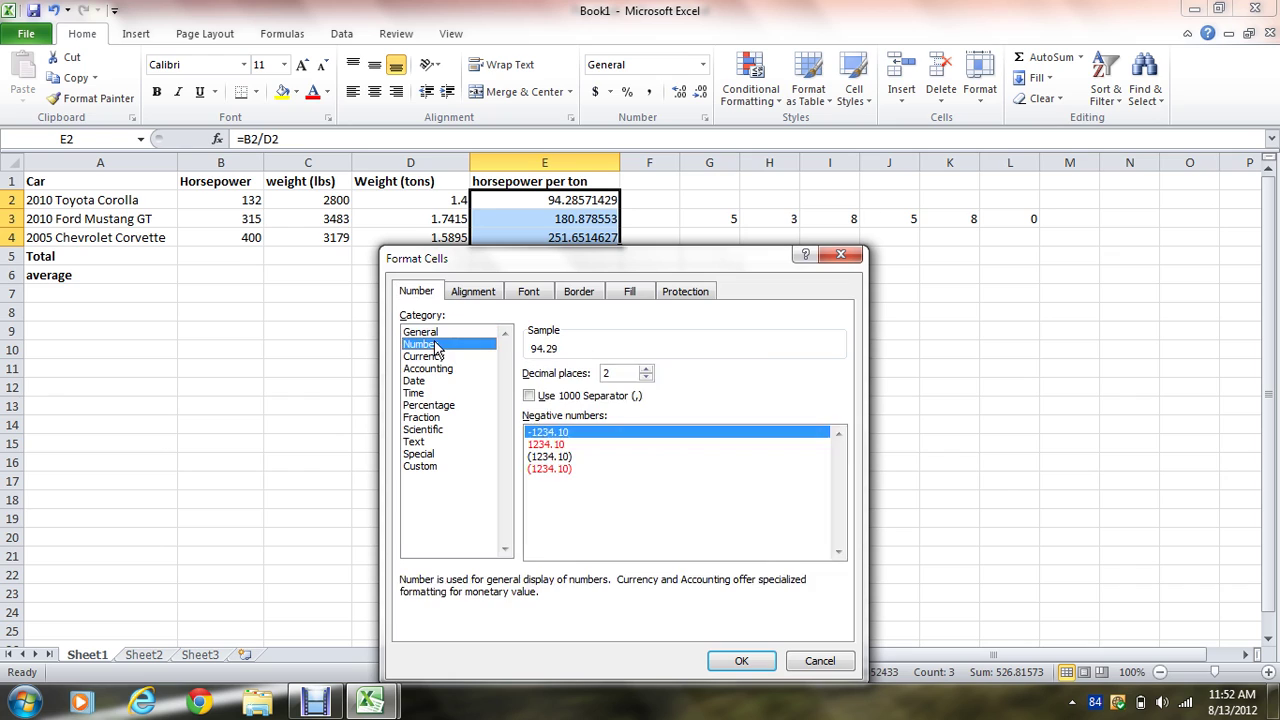
click(645, 378)
click(646, 369)
click(647, 378)
click(737, 660)
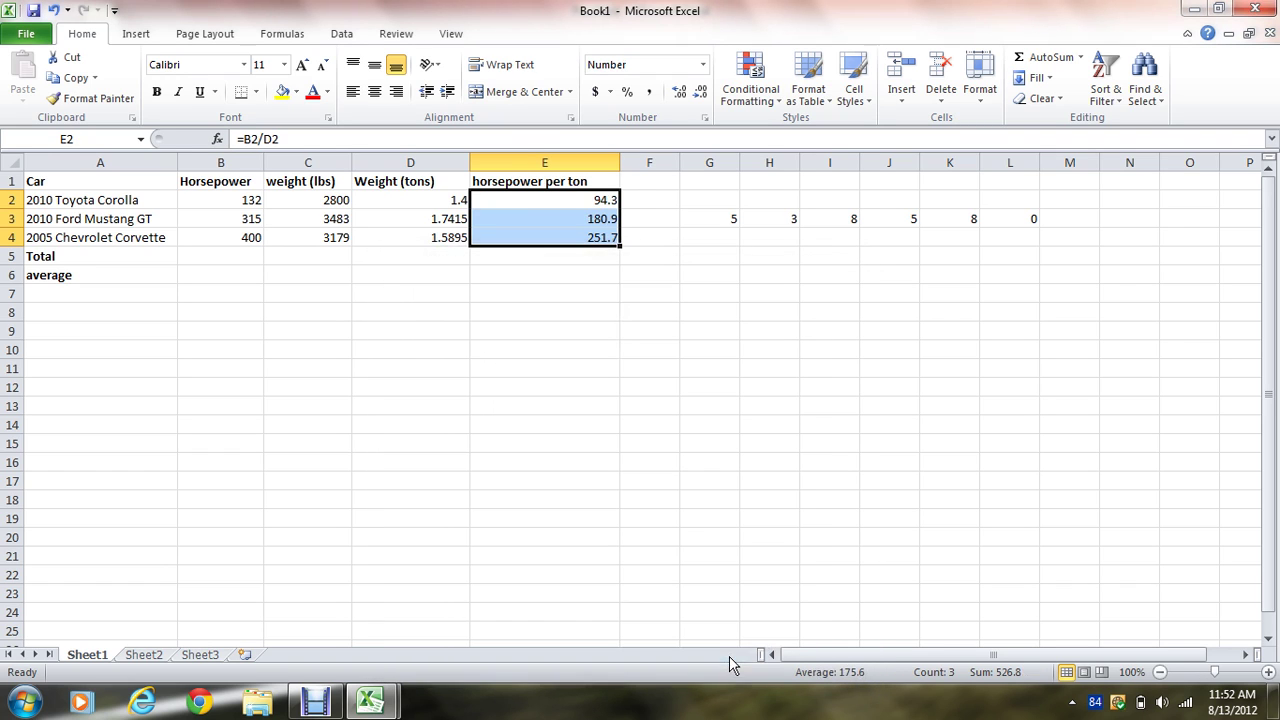
click(588, 270)
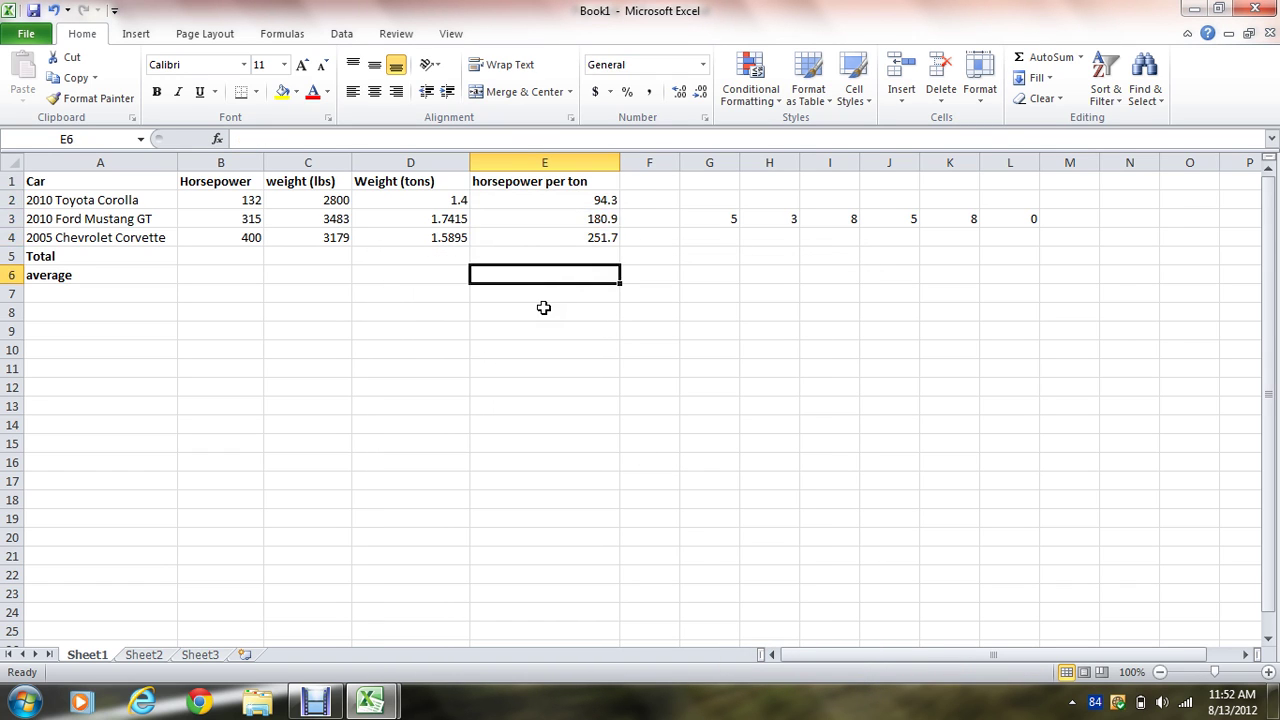
Enter =G3+H3+I3+27 in M3 so it returns 43
click(603, 236)
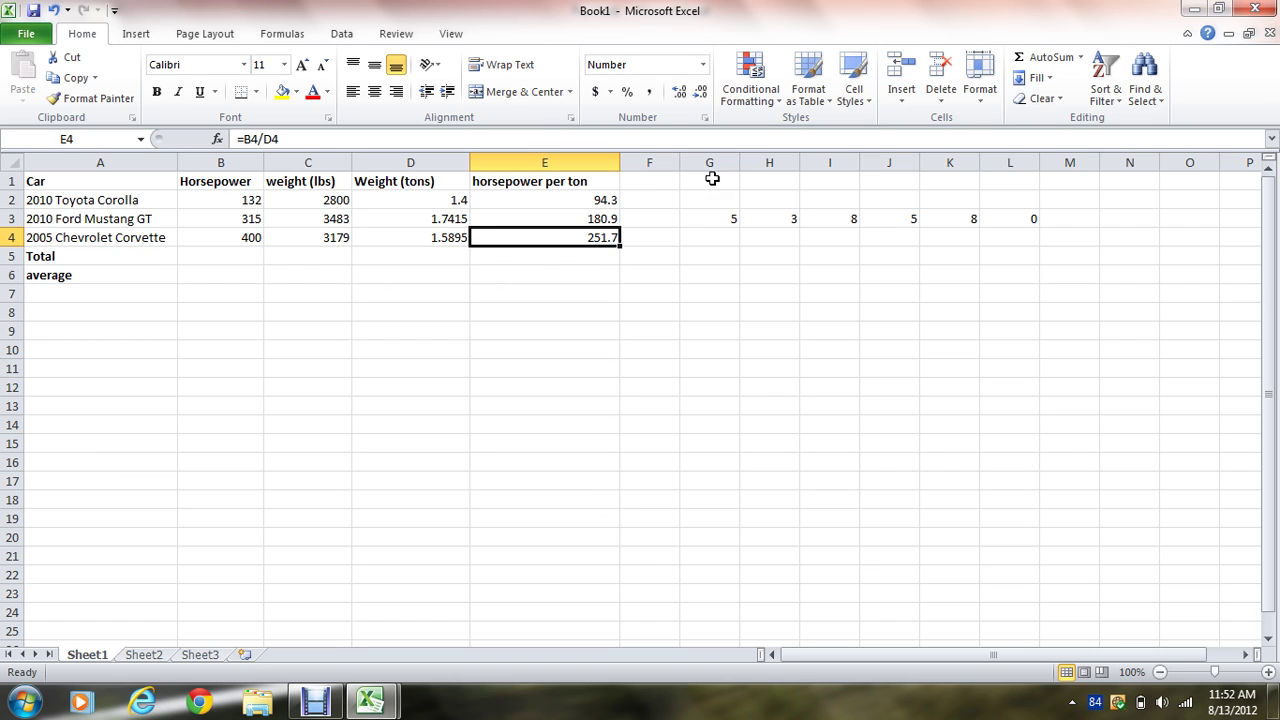
click(1086, 221)
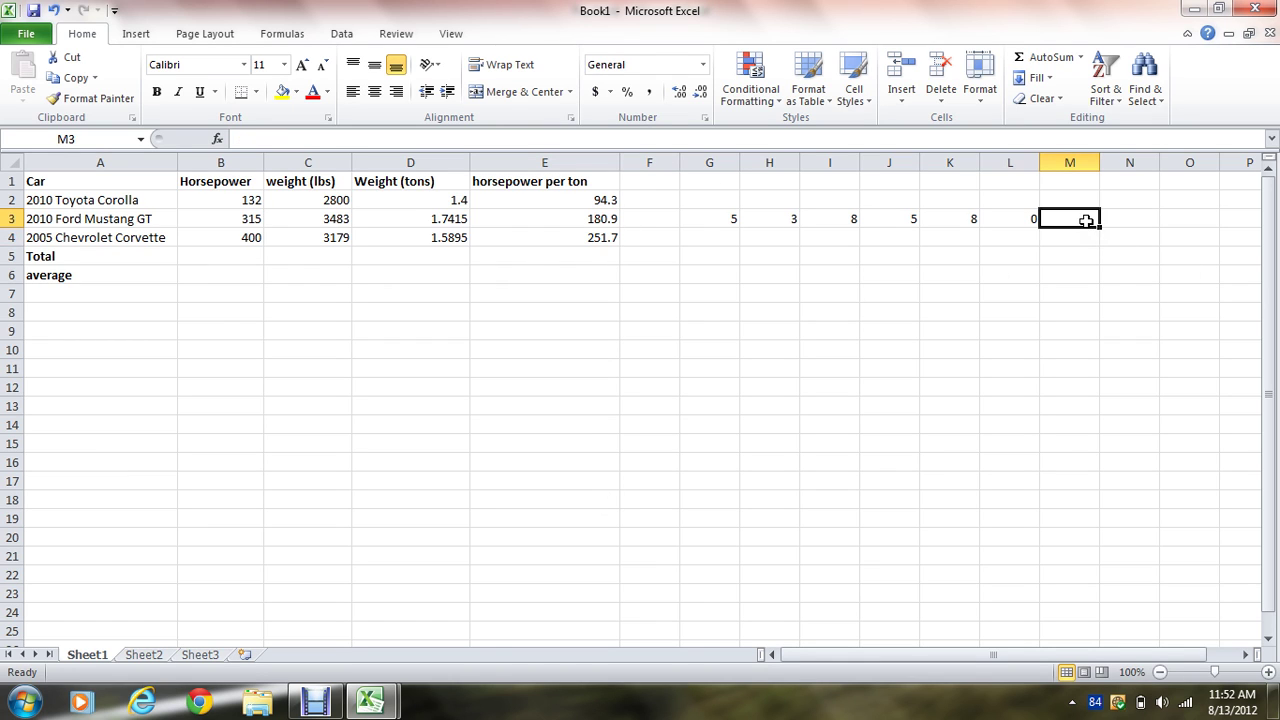
text(=)
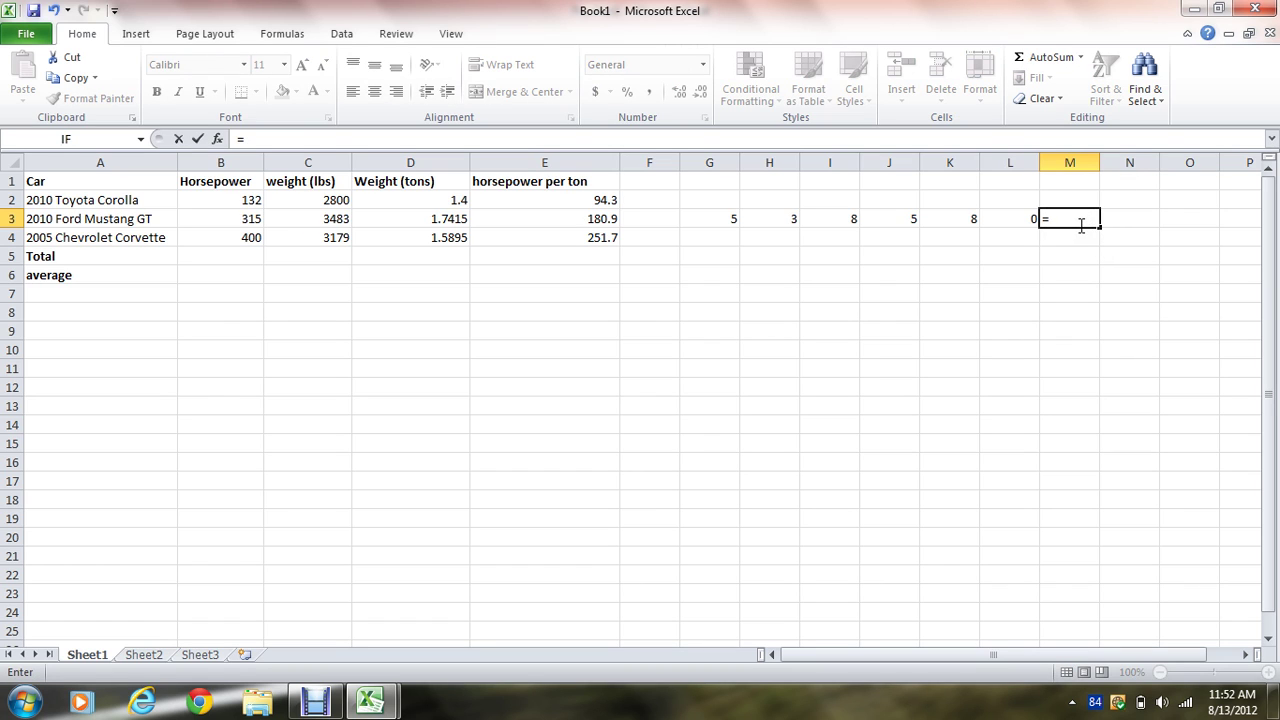
click(720, 220)
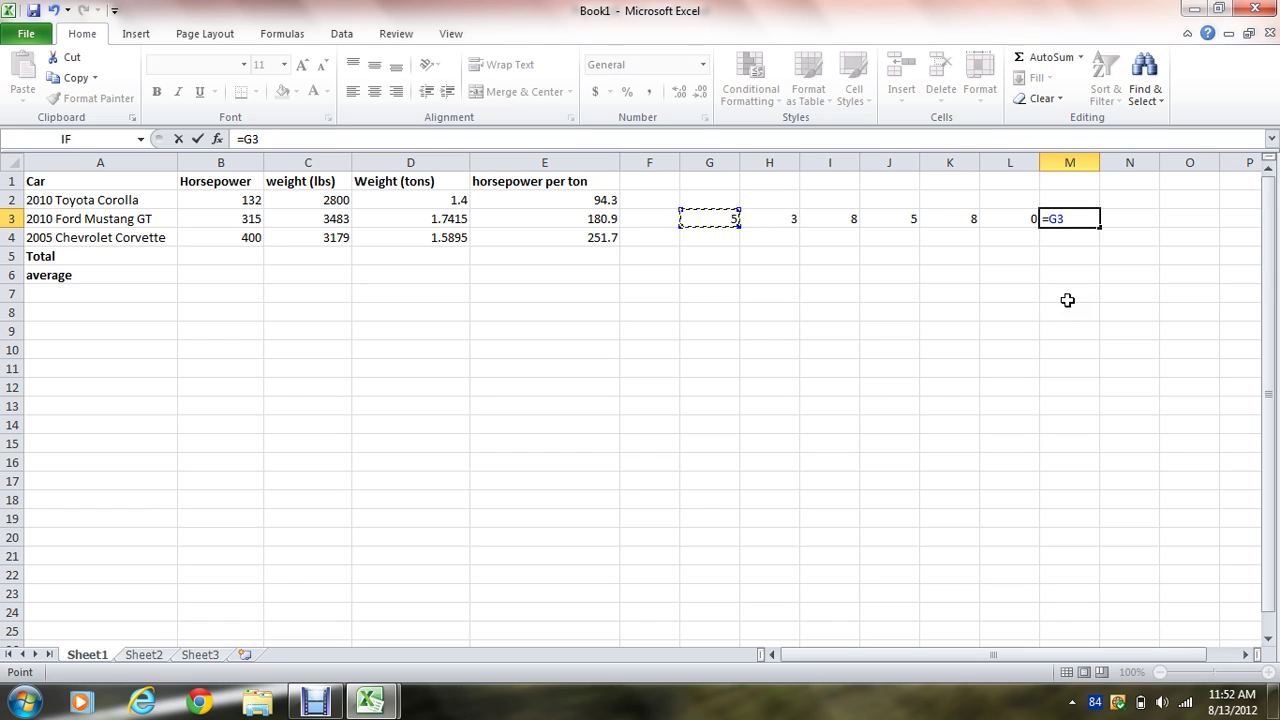
text(+)
click(787, 221)
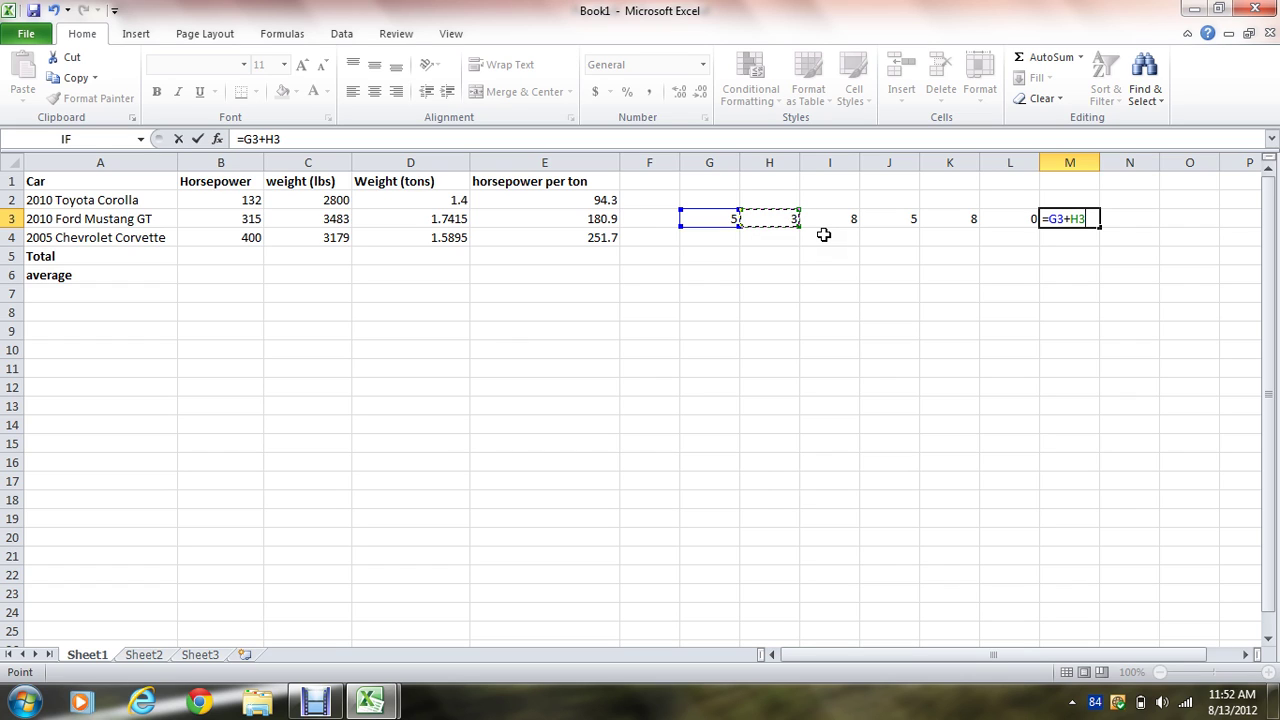
text(+)
click(815, 220)
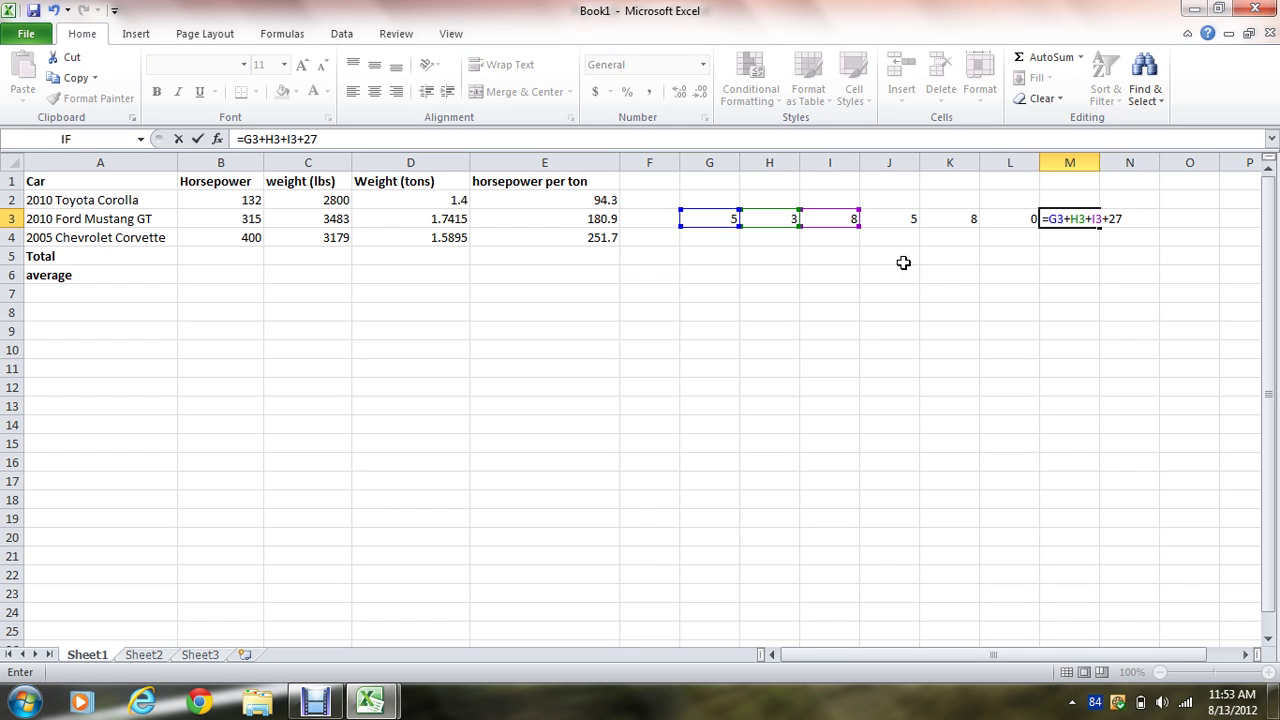
key(Return)
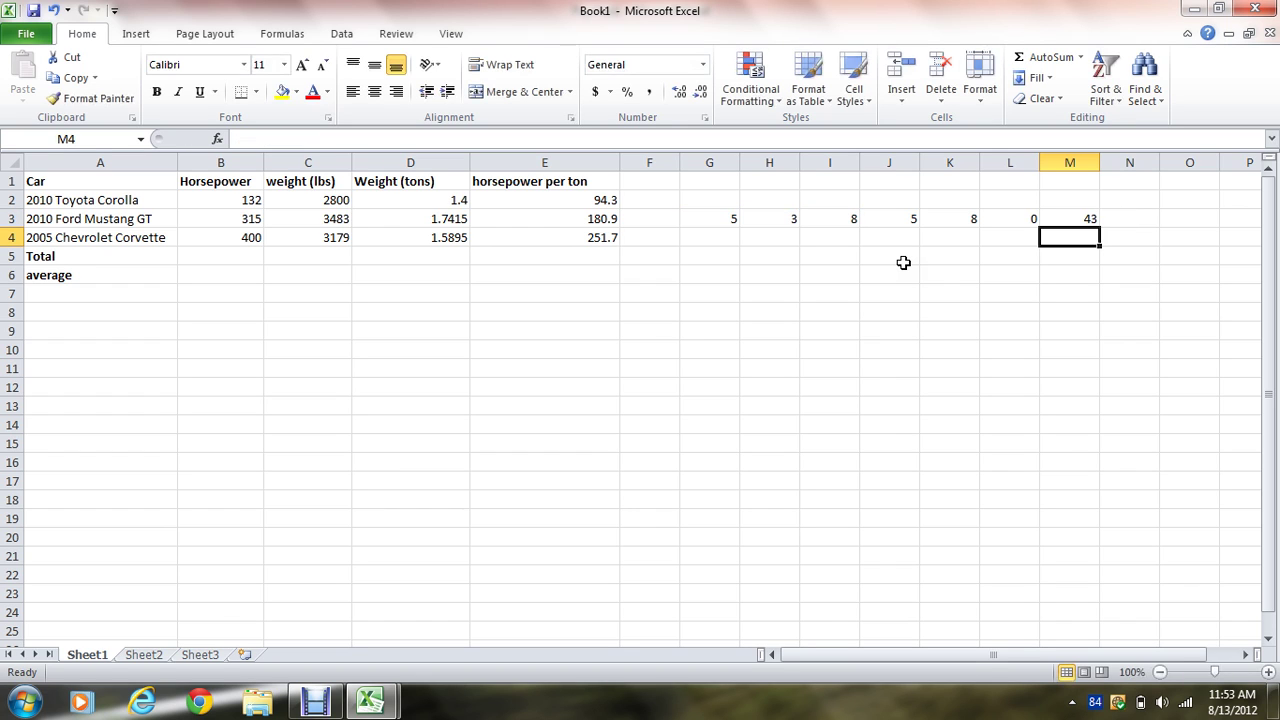
Copy the M3 formula down to M9 and change M3's constant to 26
click(1080, 214)
drag(1100, 227, 1094, 338)
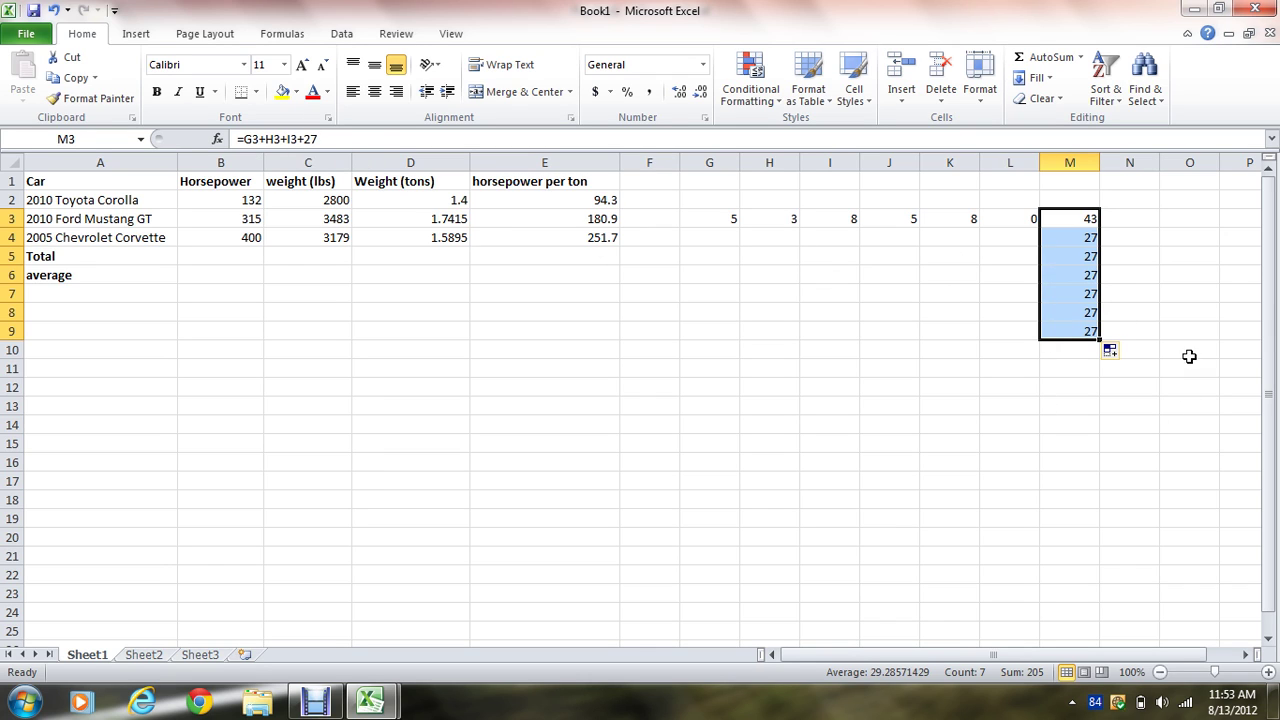
click(334, 138)
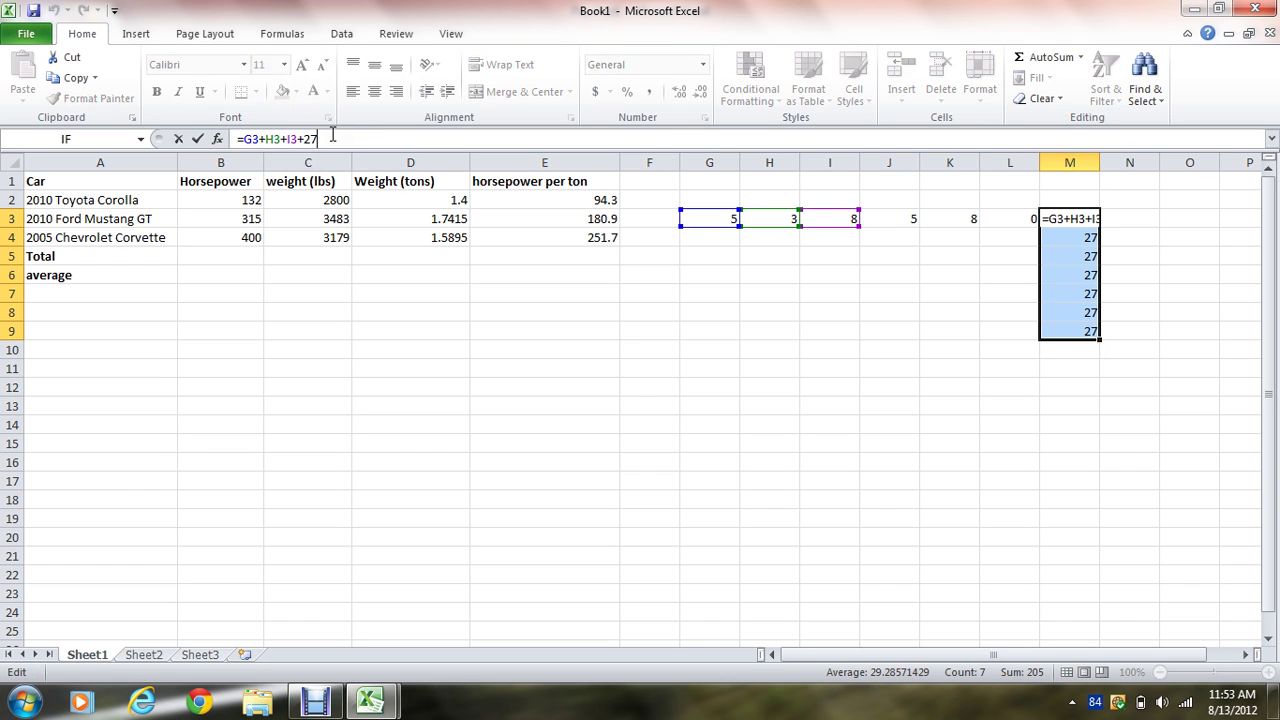
key(BackSpace)
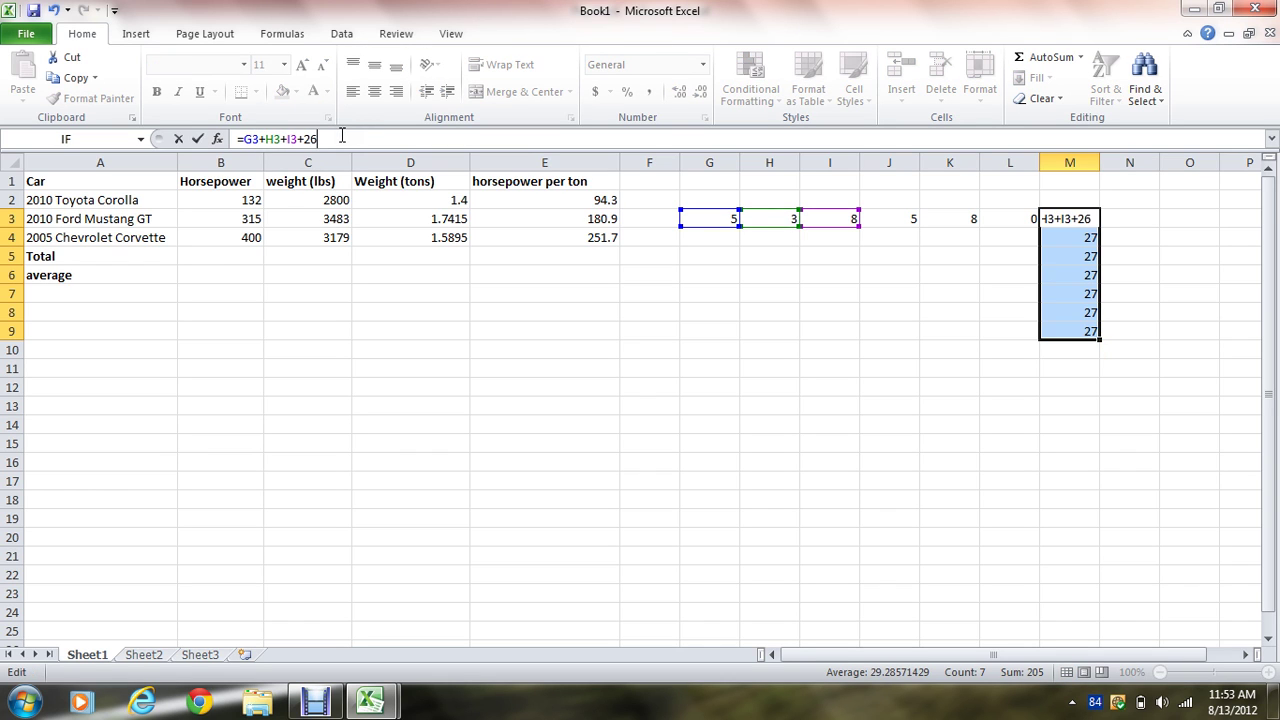
key(Return)
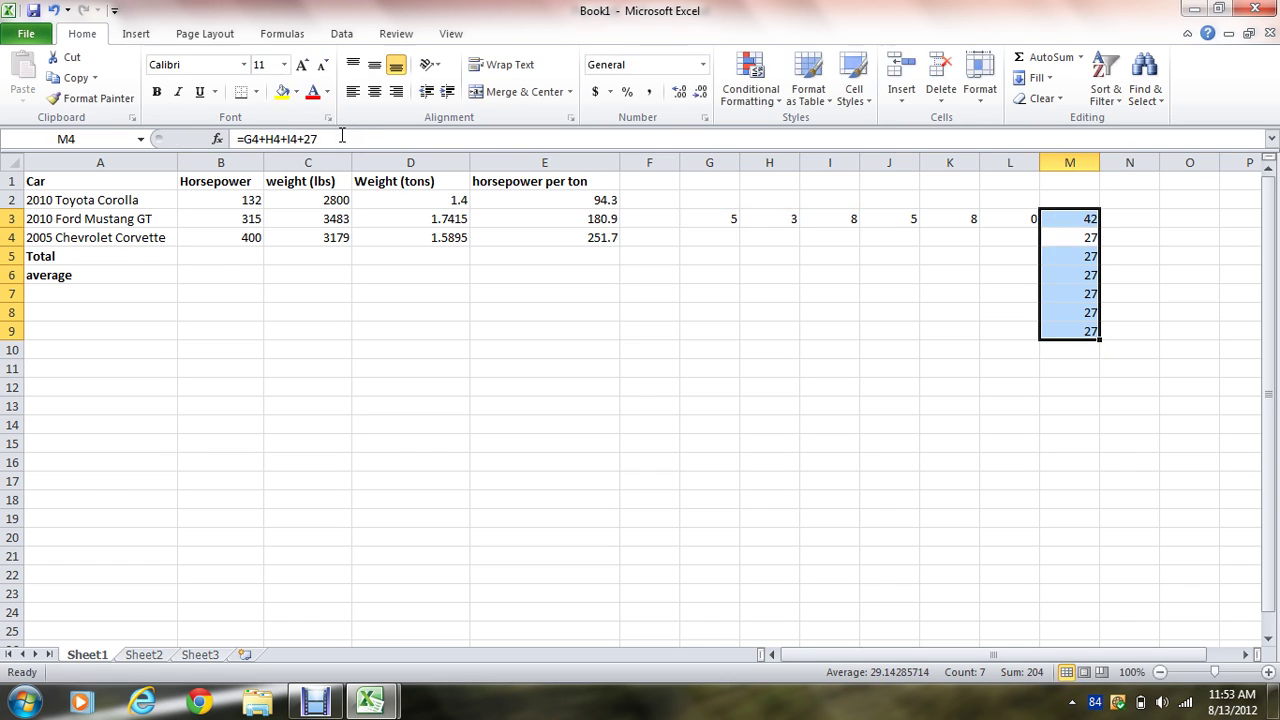
click(1134, 271)
click(1088, 238)
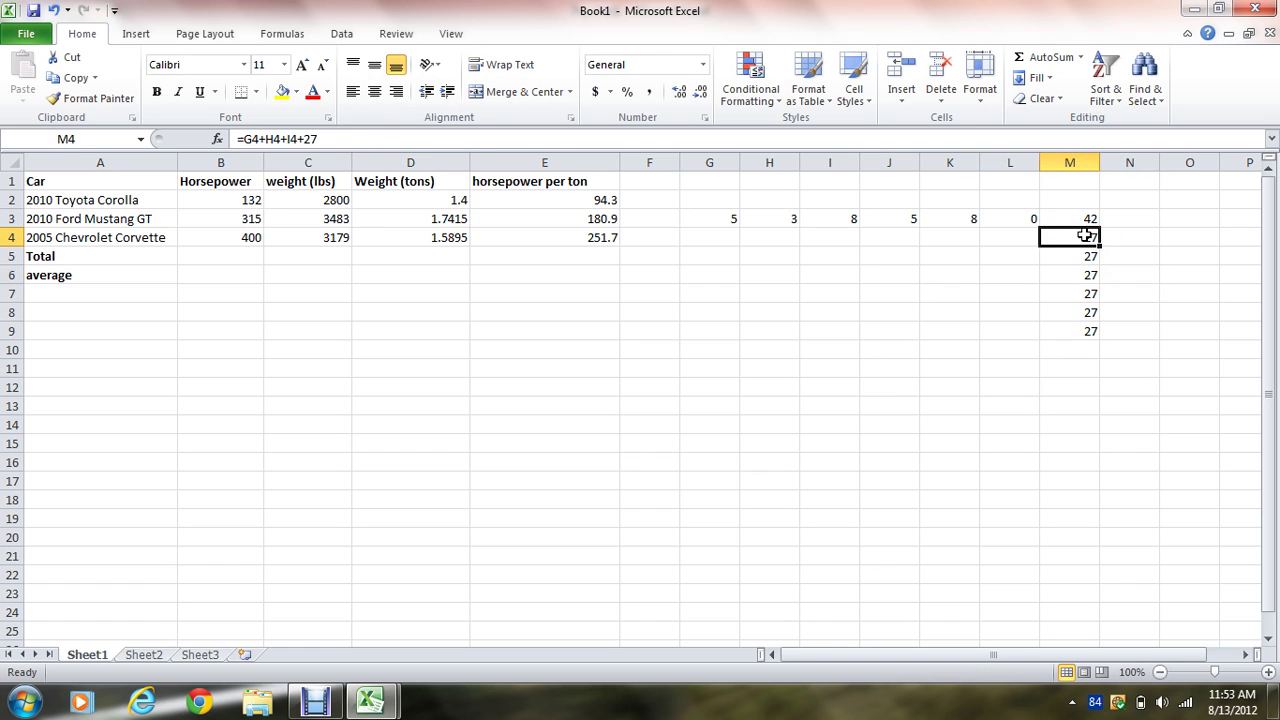
Change M9's constant to 26 and fill that formula back up through M3
click(1092, 331)
click(326, 138)
key(BackSpace)
text(6)
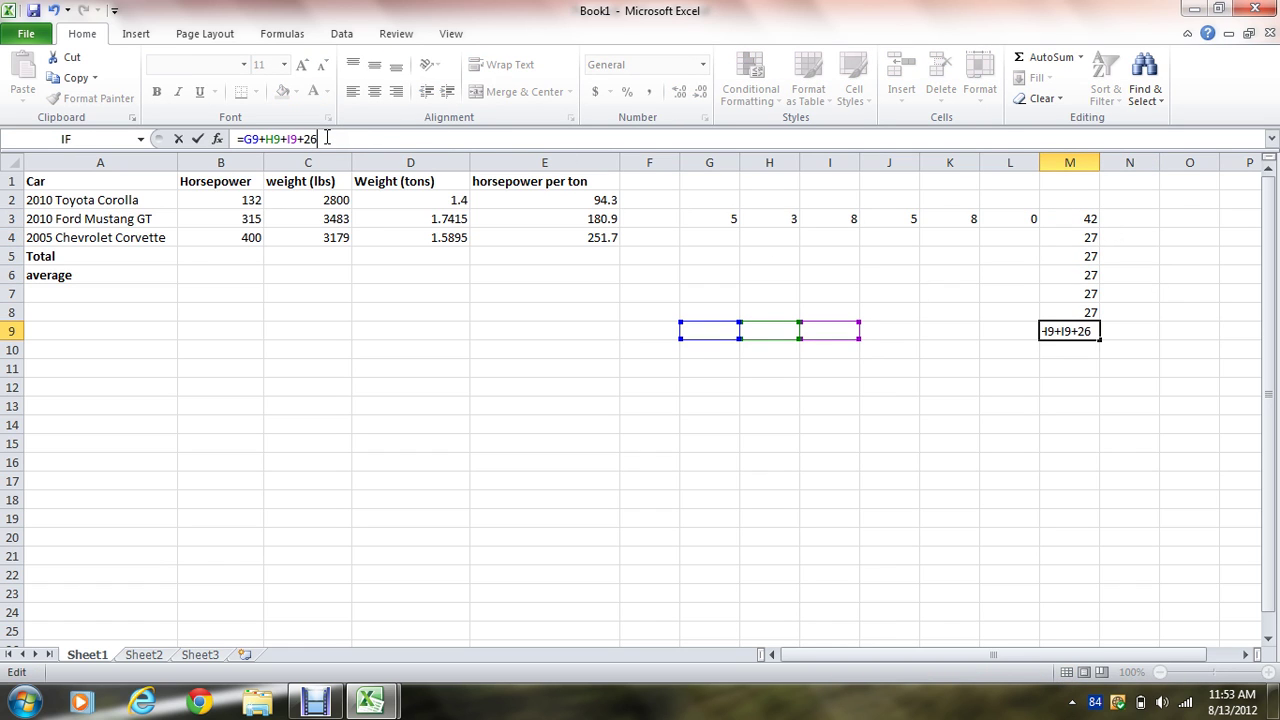
click(949, 317)
click(1068, 331)
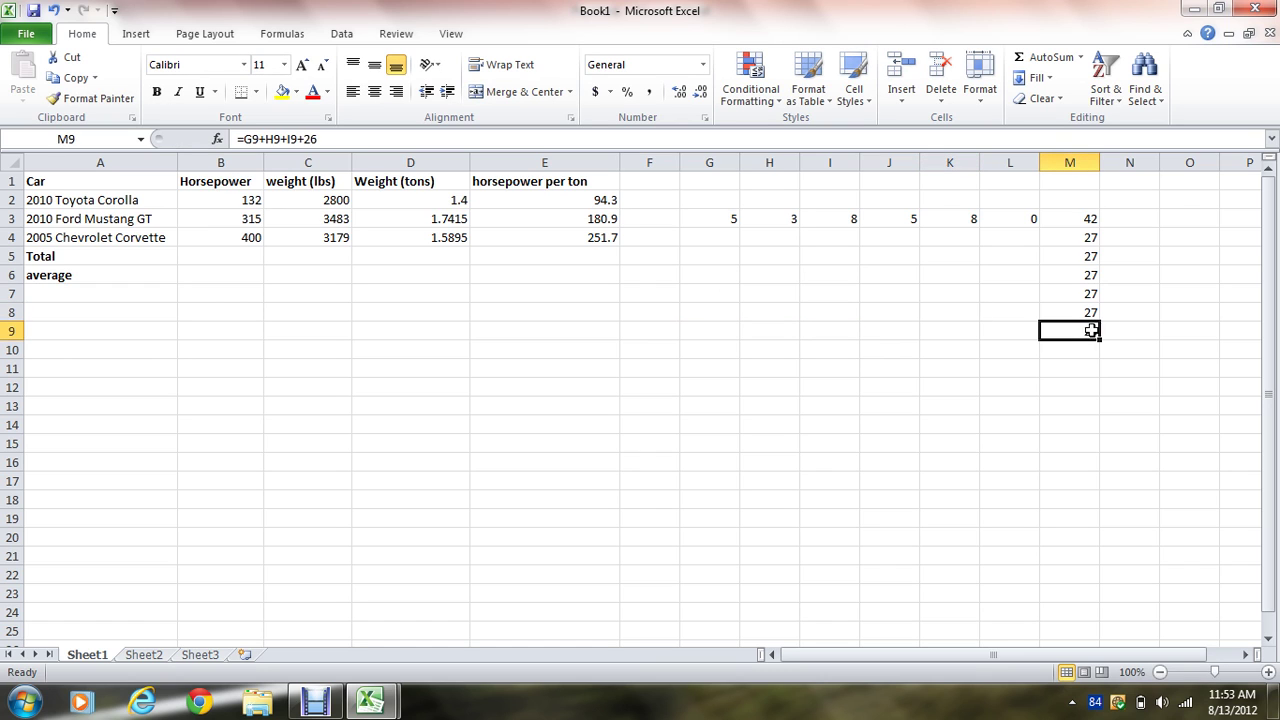
drag(1100, 340, 1094, 216)
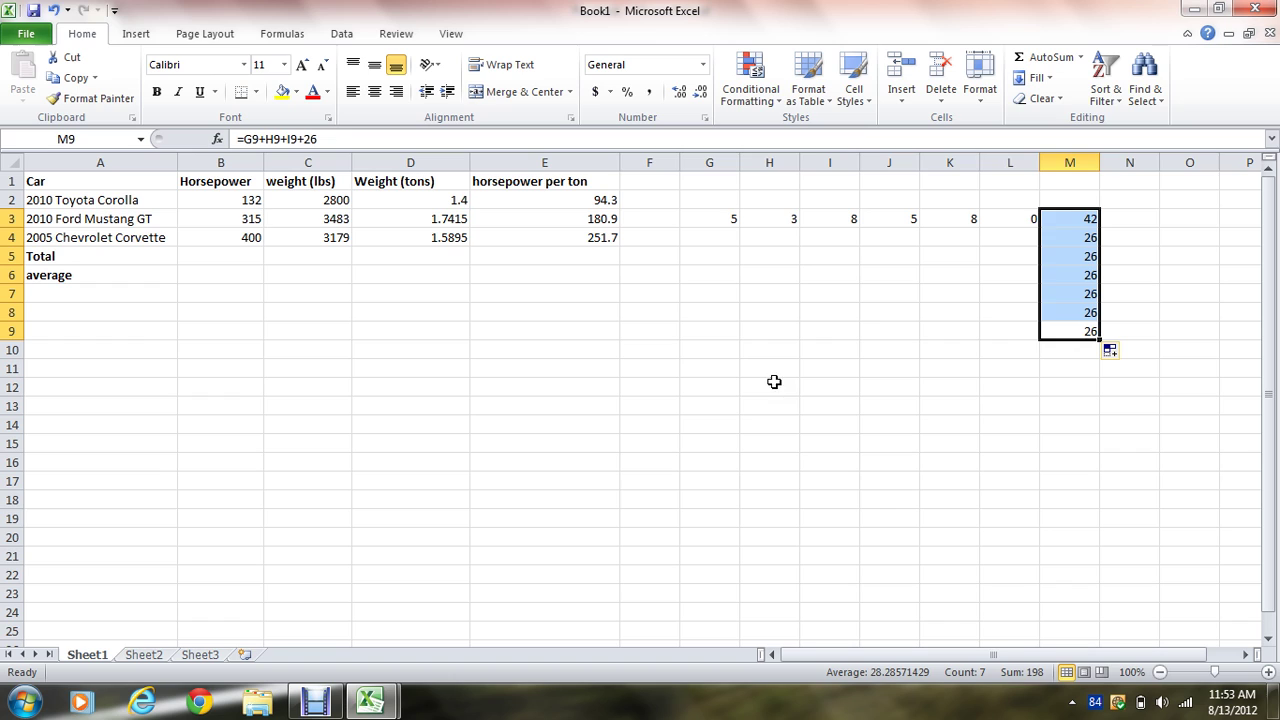
Insert =SUM(B2:B4) in B5 and fill across to E5 (847, 9462, 4.731, 526.81573)
click(655, 352)
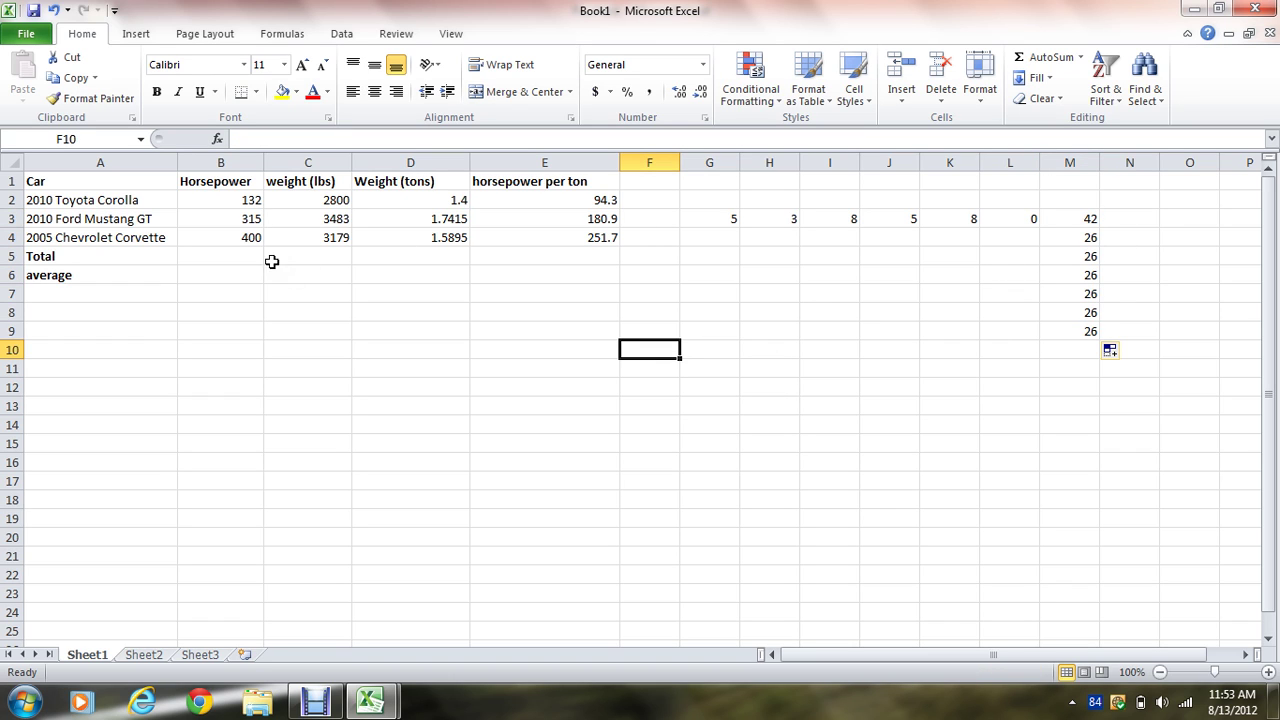
click(235, 256)
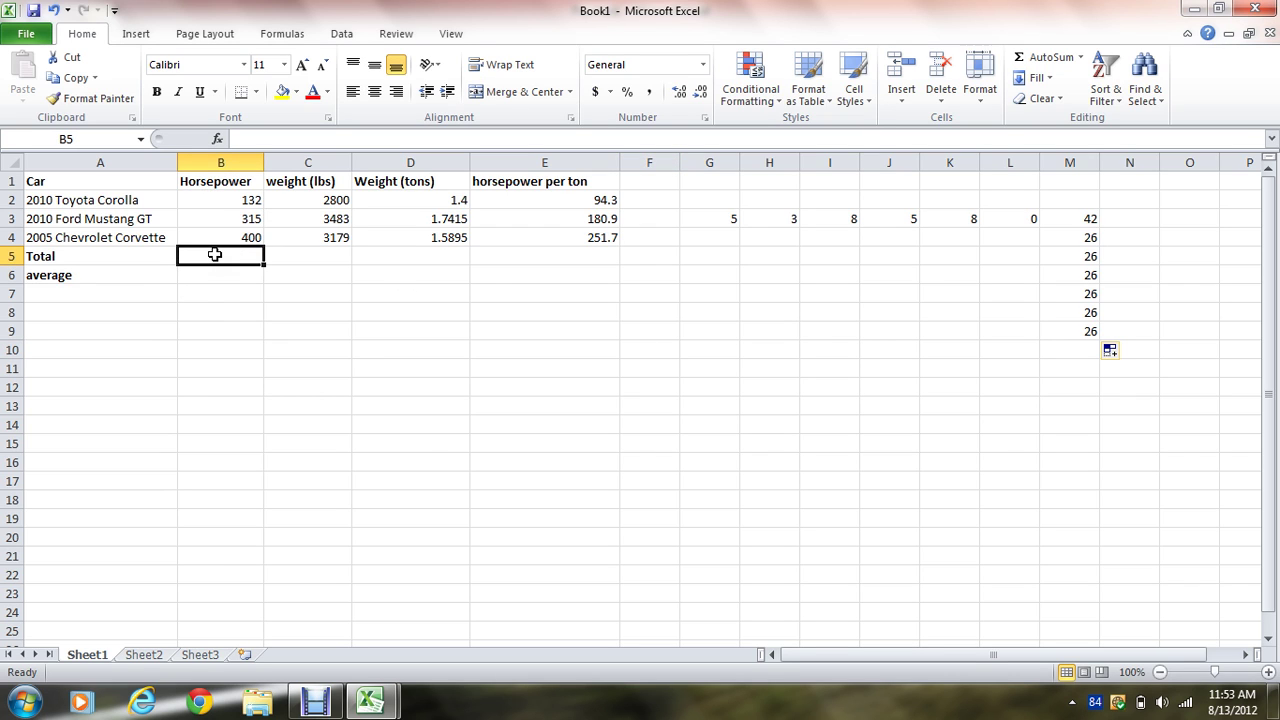
text(=)
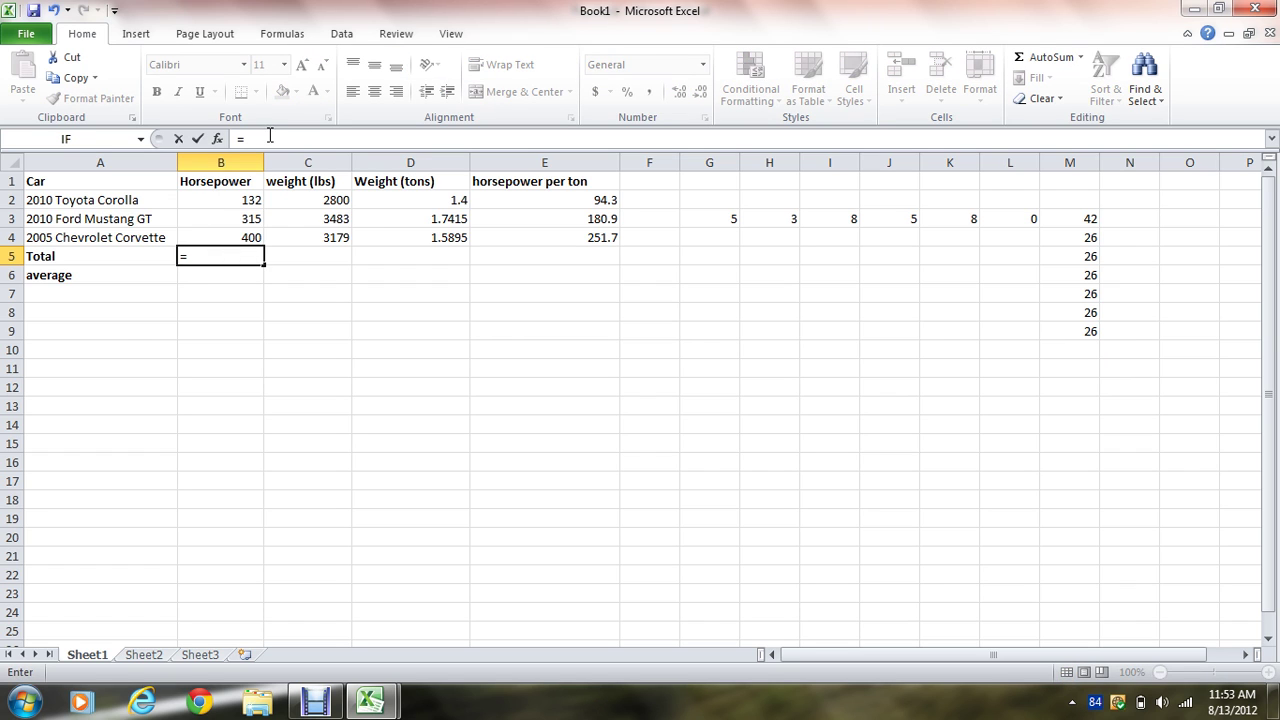
click(215, 140)
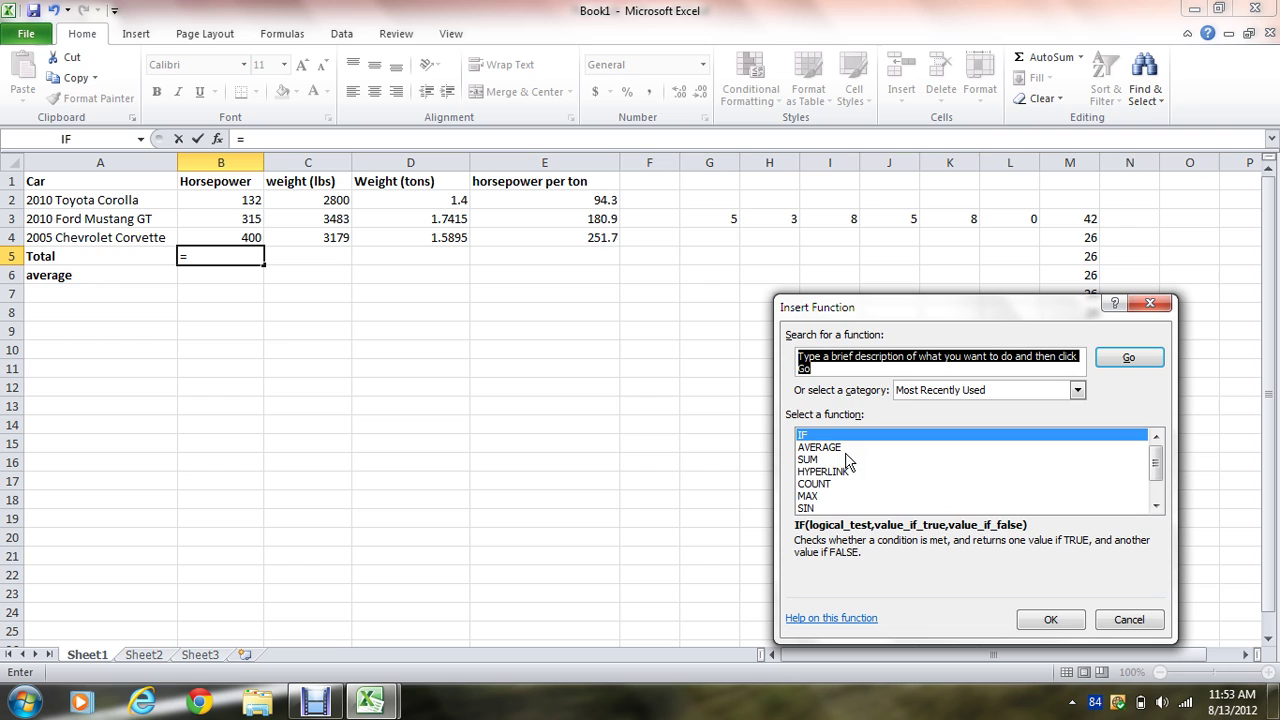
click(813, 459)
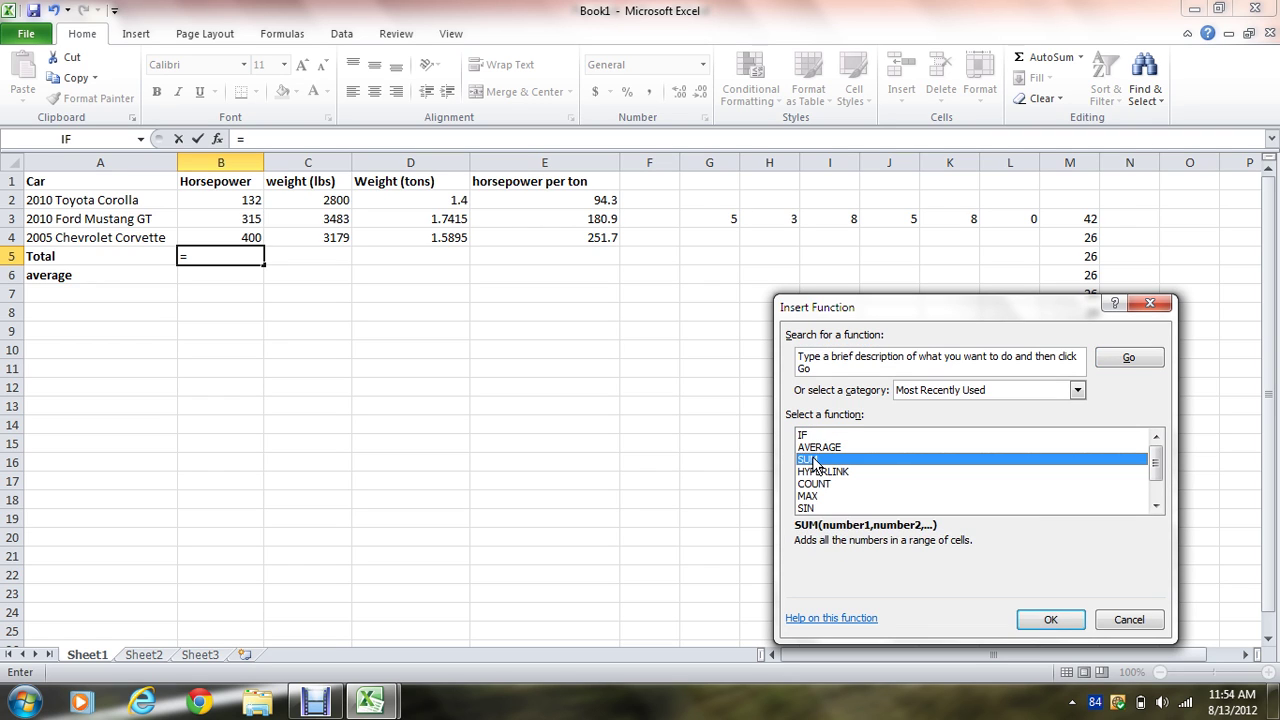
click(1050, 620)
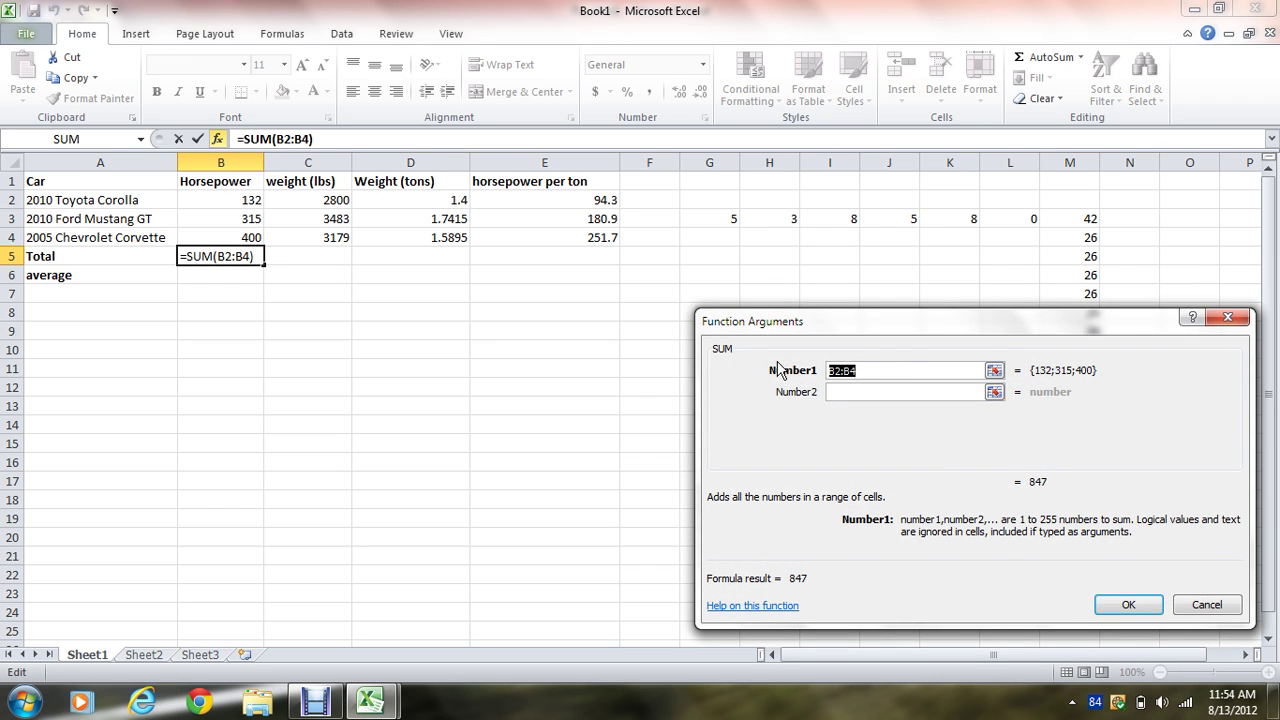
click(216, 200)
drag(185, 204, 185, 230)
key(Return)
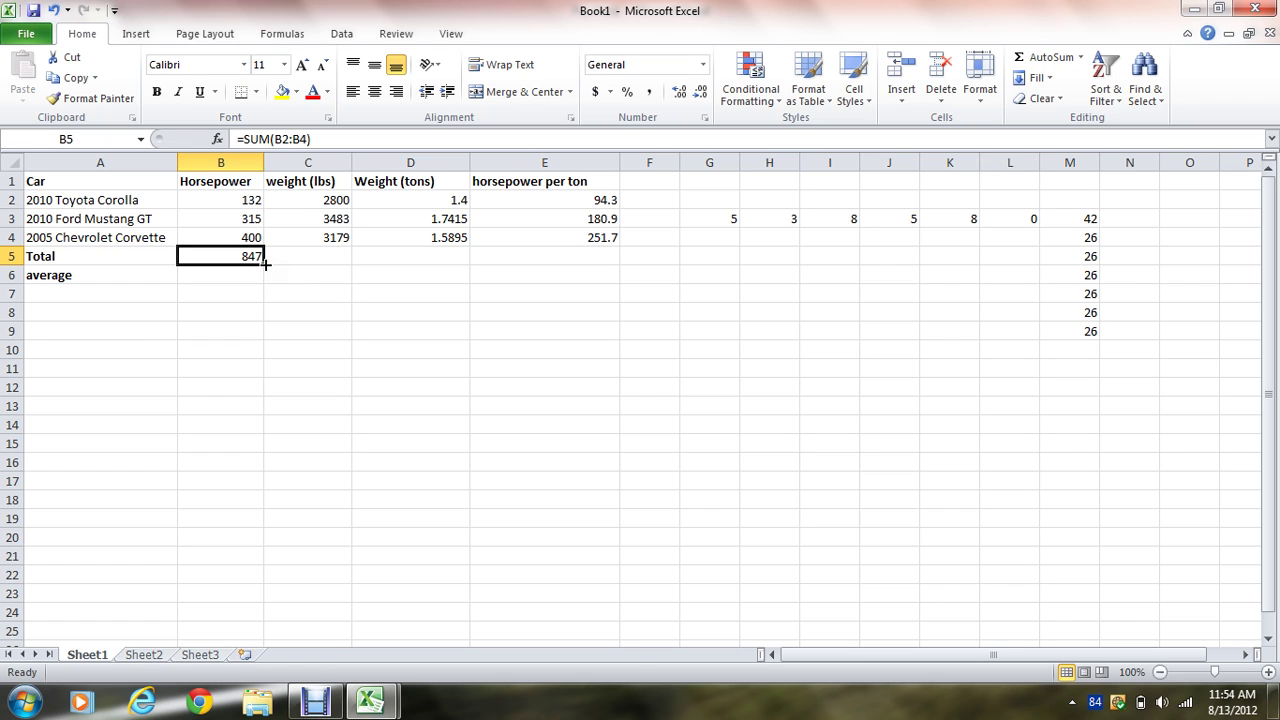
drag(265, 264, 588, 261)
Insert =AVERAGE(B2:B4) in B6 and fill across to E6, starting at 282.3333333
click(320, 271)
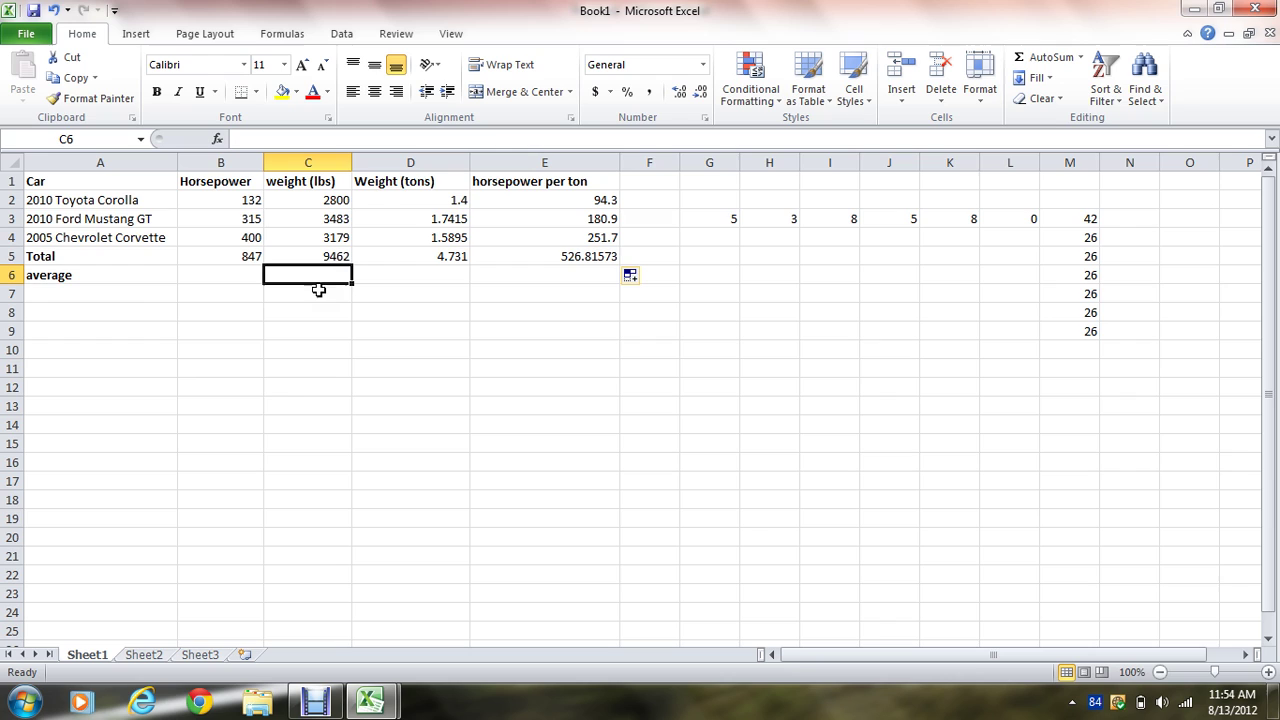
click(237, 271)
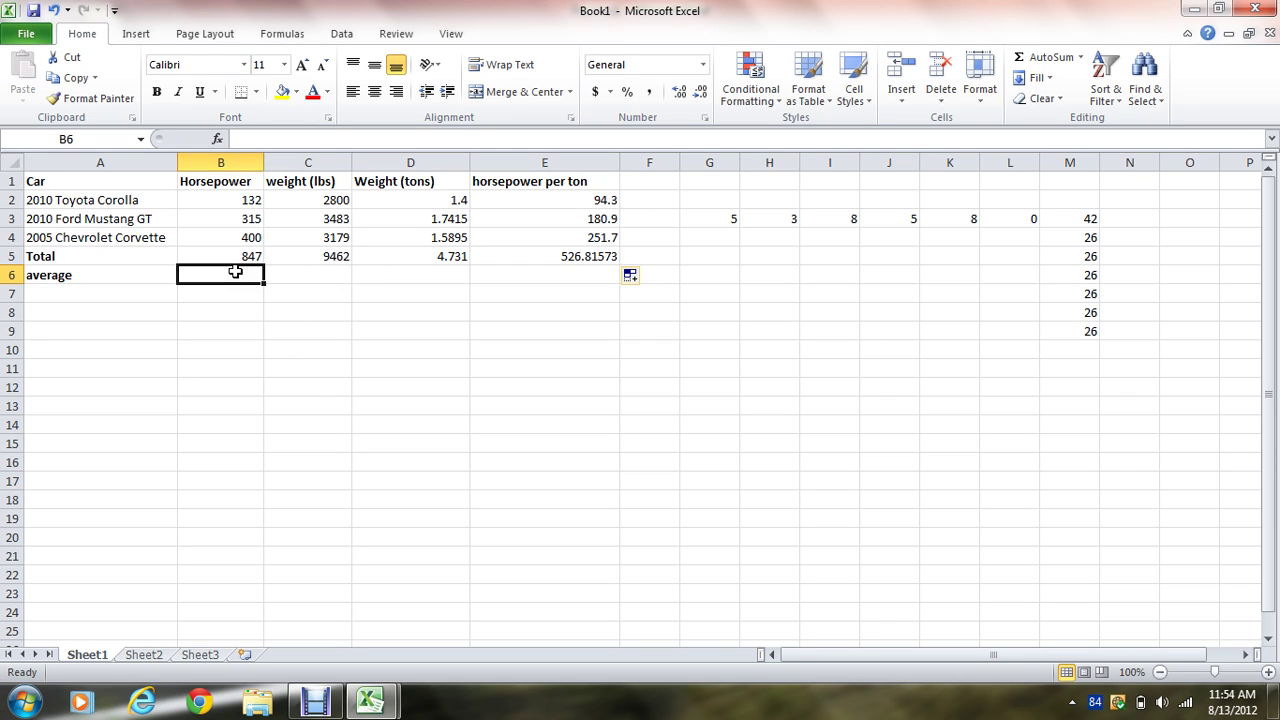
text(=)
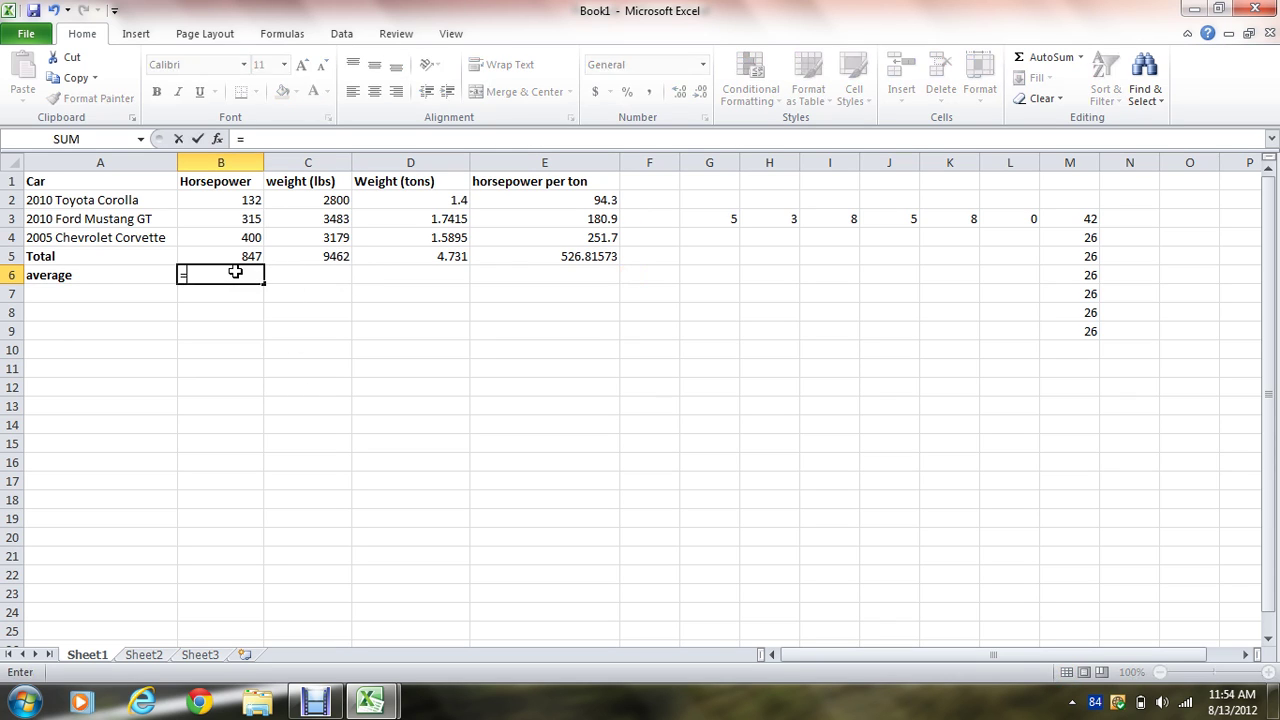
click(216, 139)
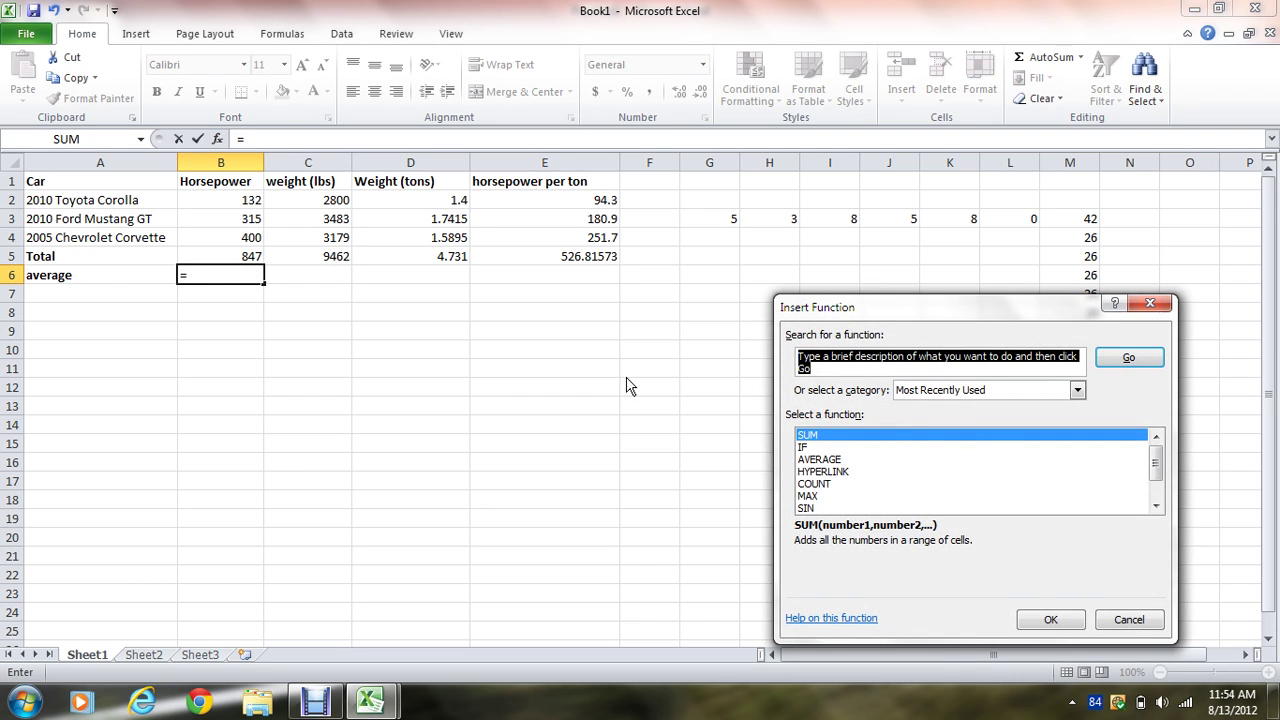
click(823, 460)
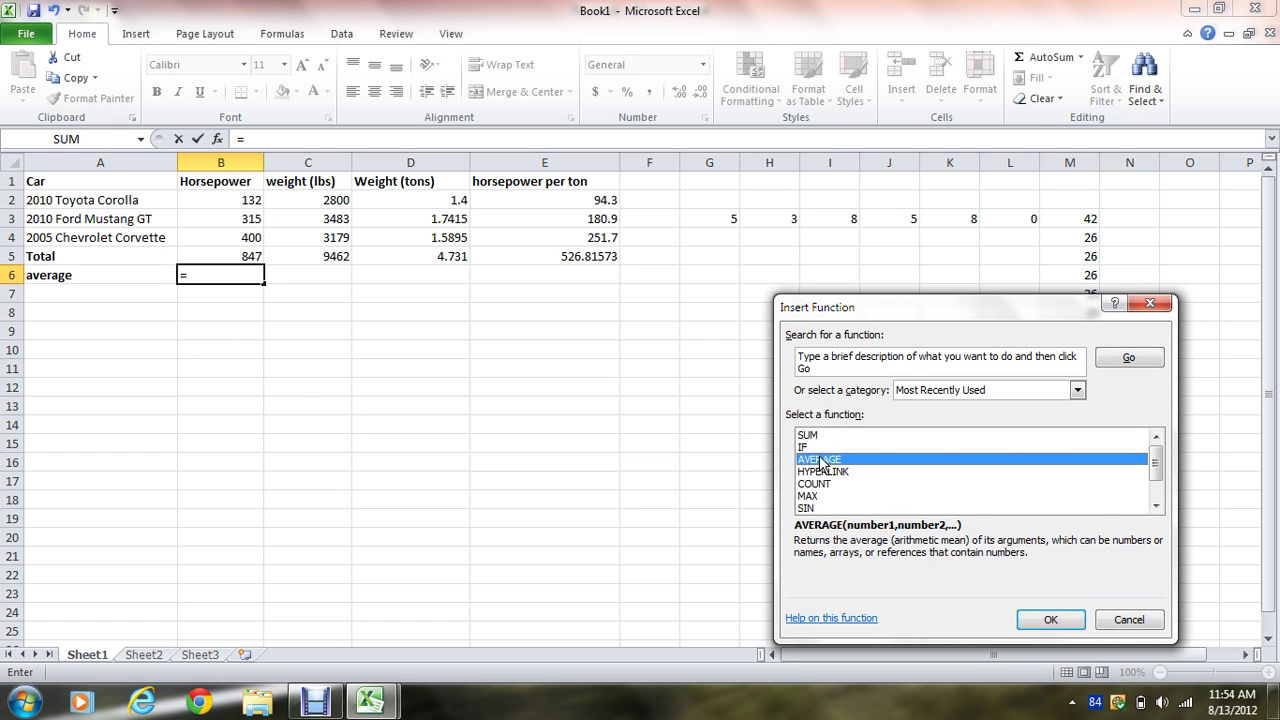
click(1052, 620)
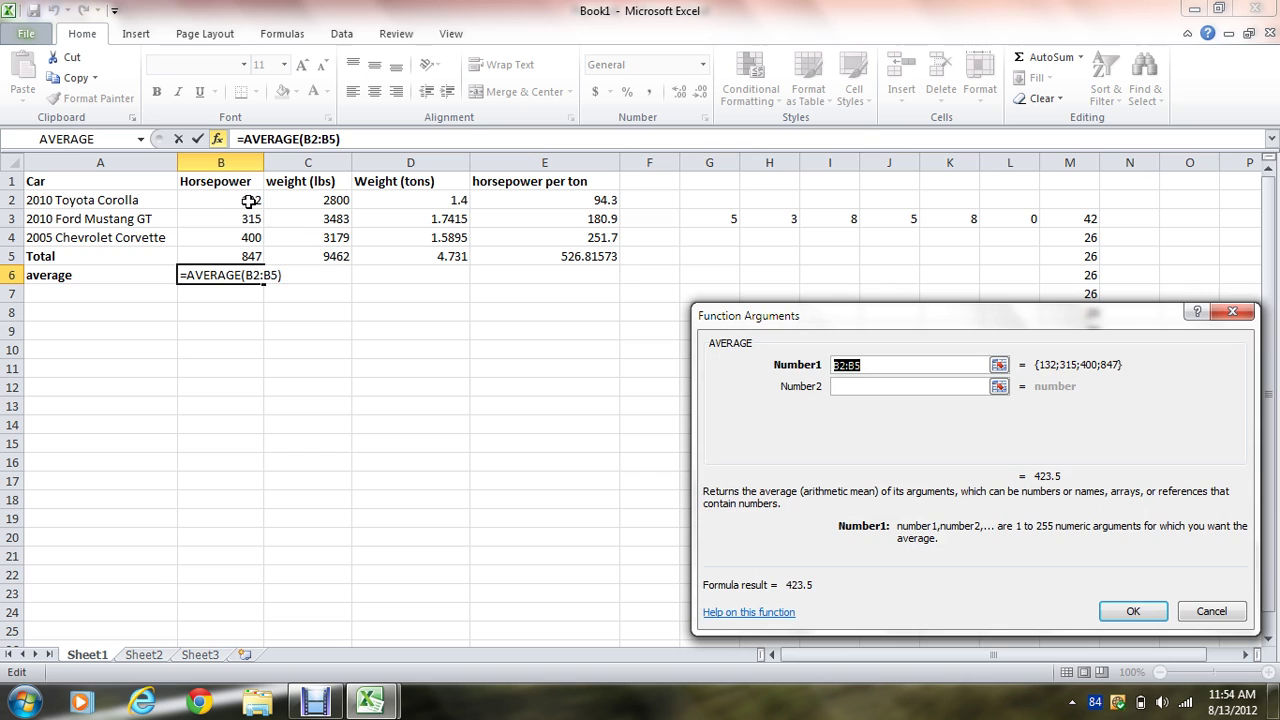
drag(246, 200, 243, 233)
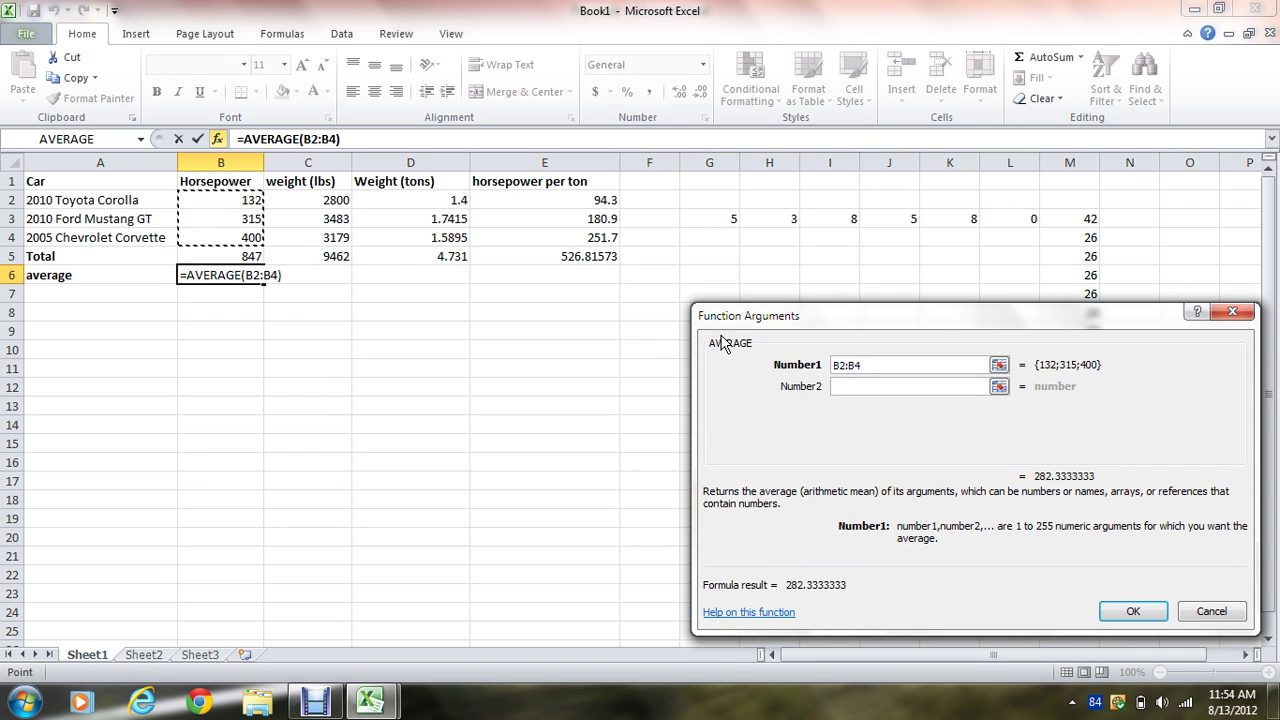
click(1128, 612)
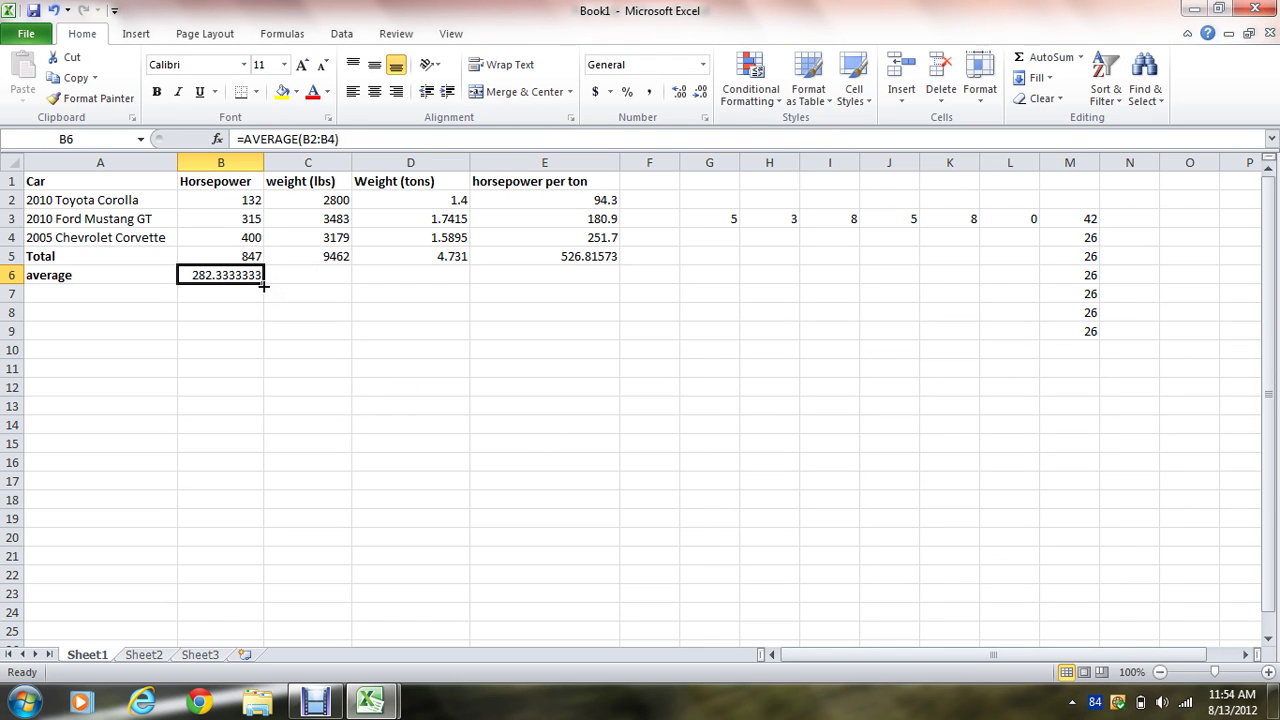
drag(263, 285, 605, 280)
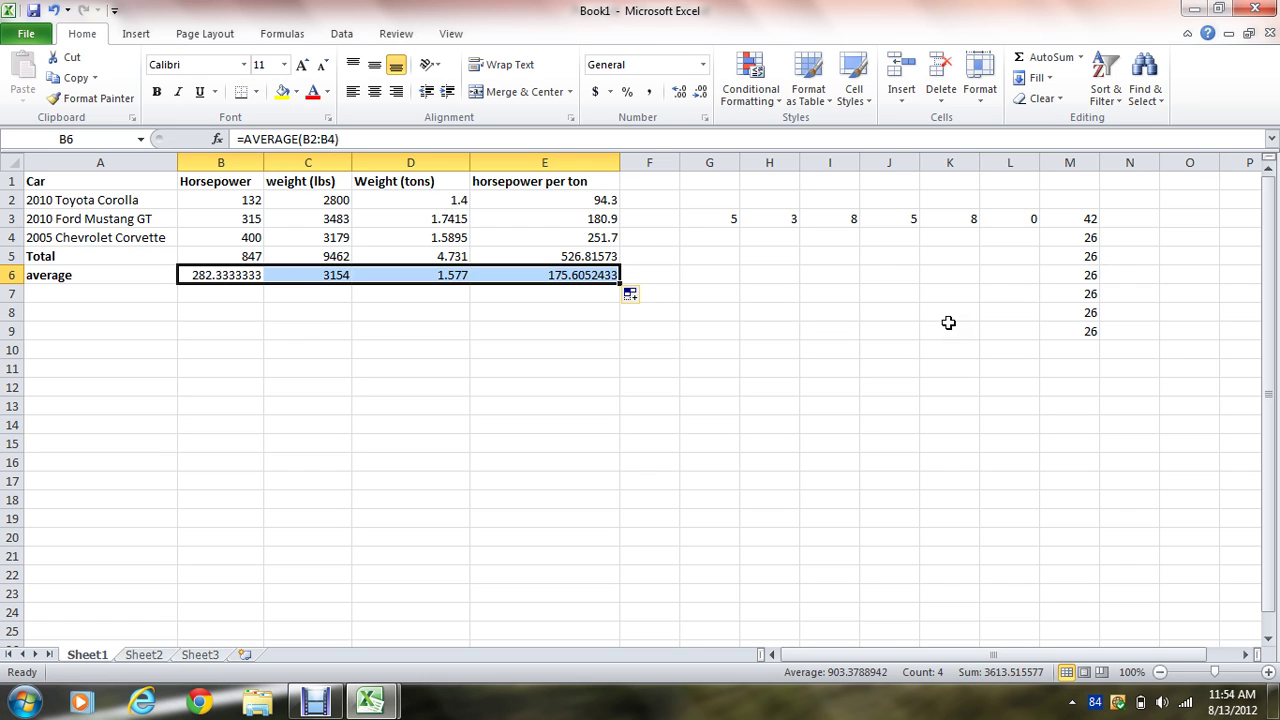
Format B6 as Number with 1 decimal and copy it across to E6 (282.3 to 175.6)
click(229, 291)
click(234, 276)
right_click(234, 276)
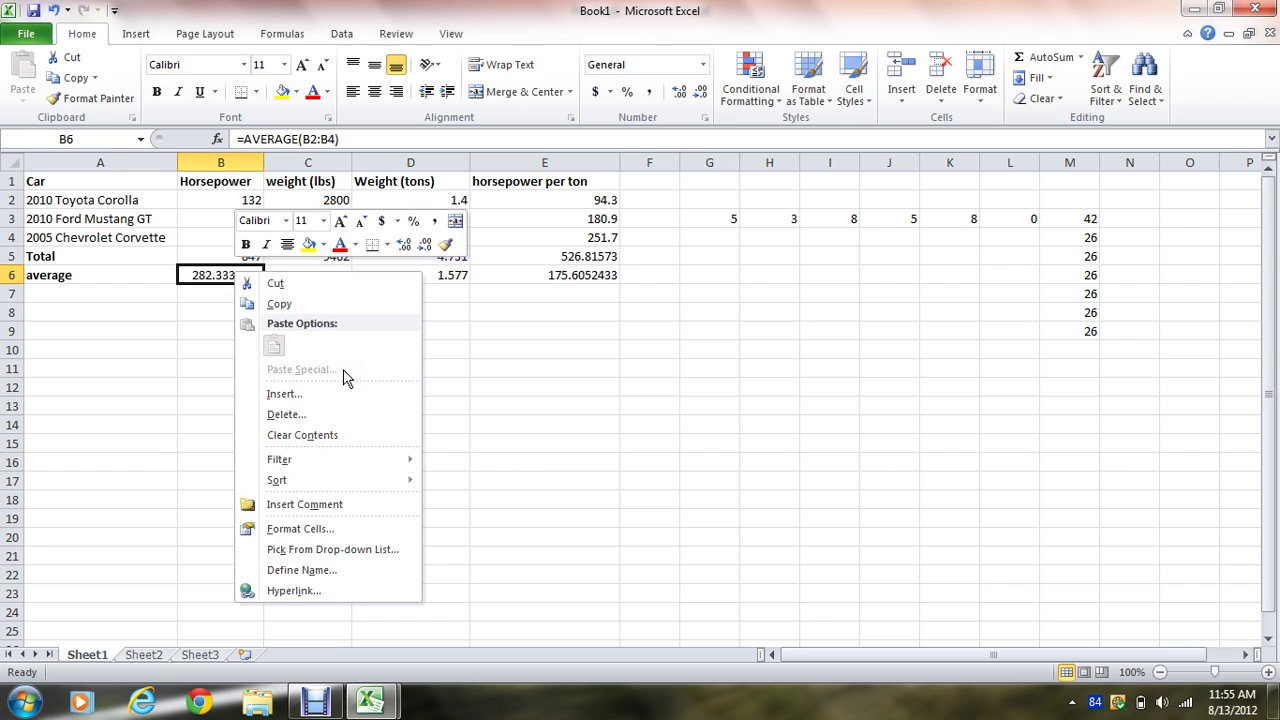
click(332, 528)
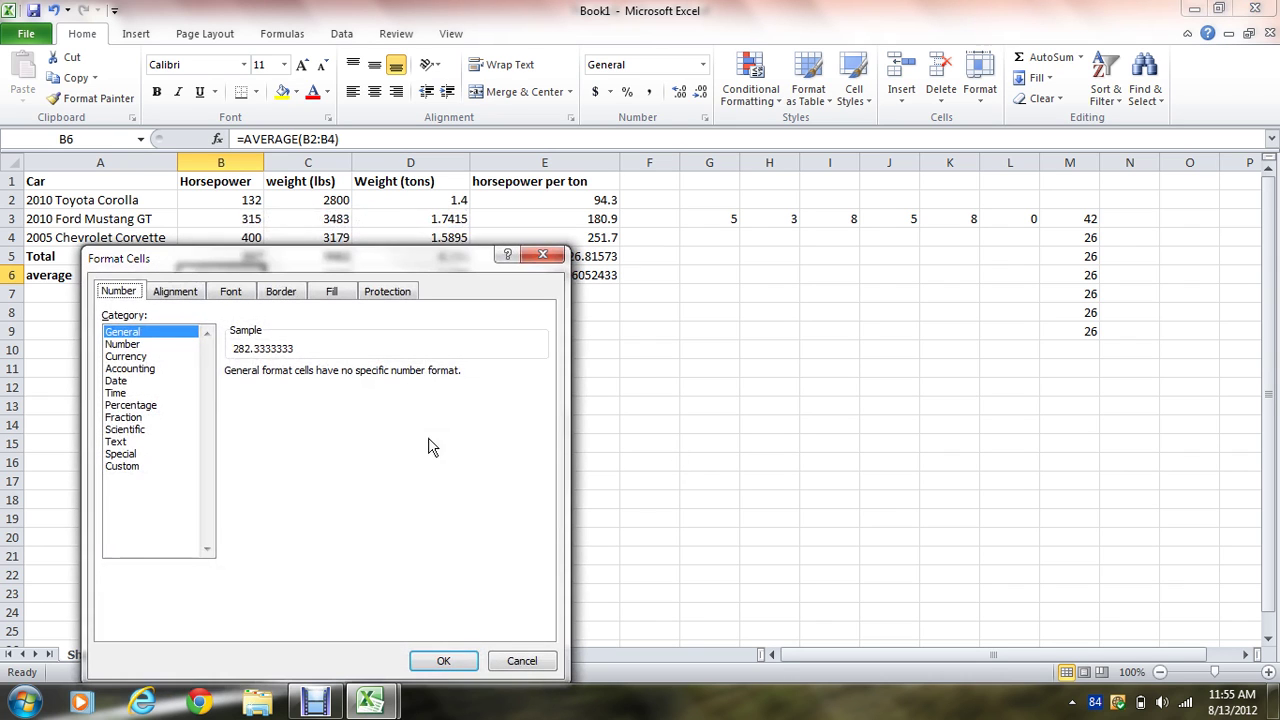
click(196, 295)
click(118, 291)
click(124, 344)
click(347, 377)
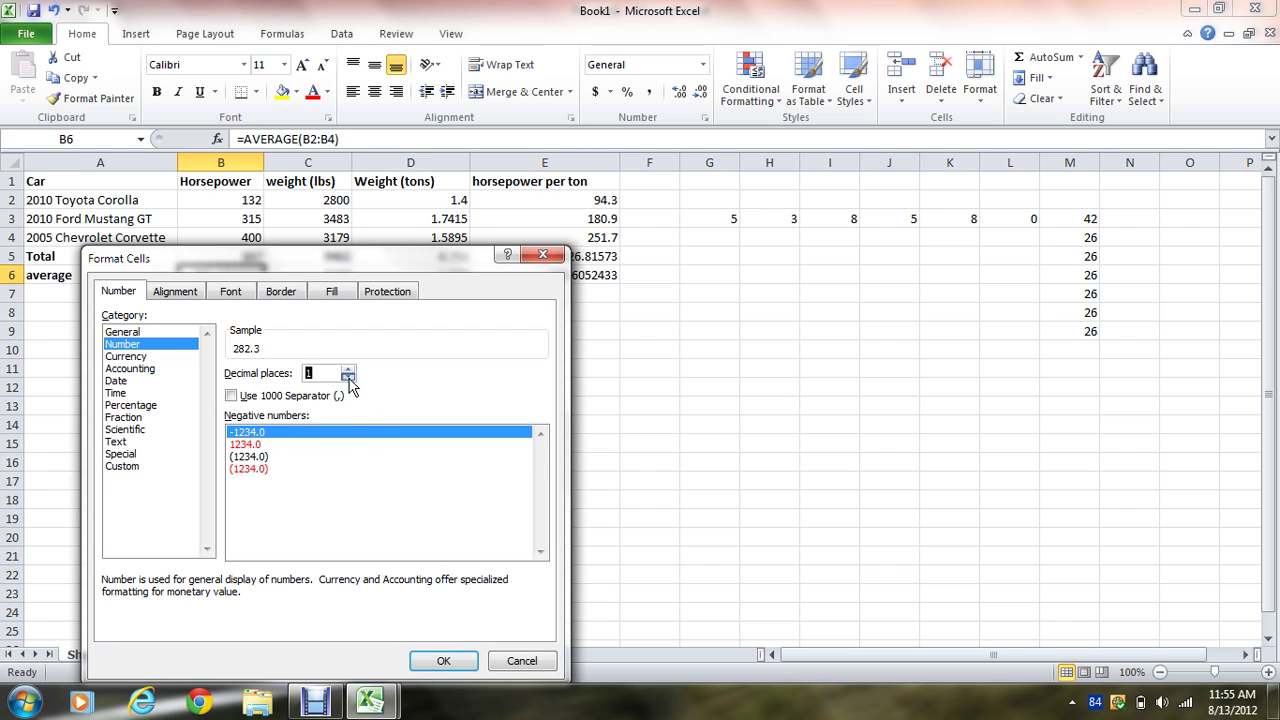
click(443, 661)
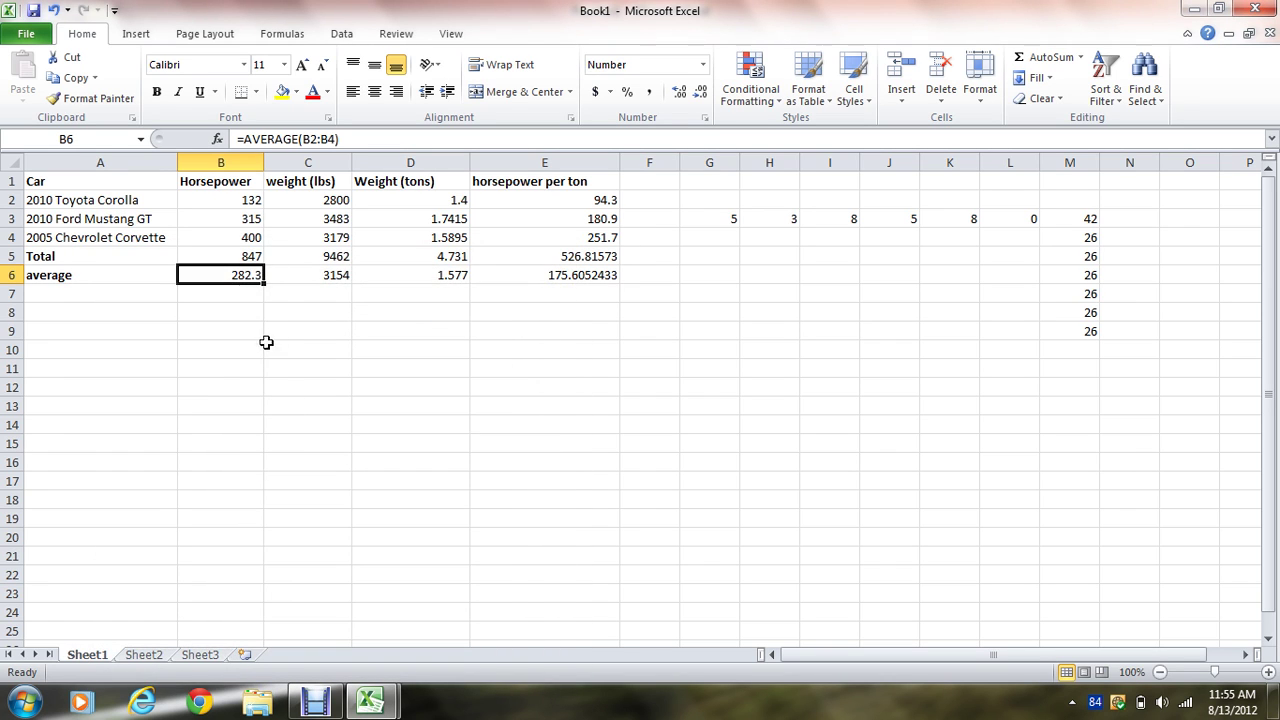
drag(263, 284, 611, 289)
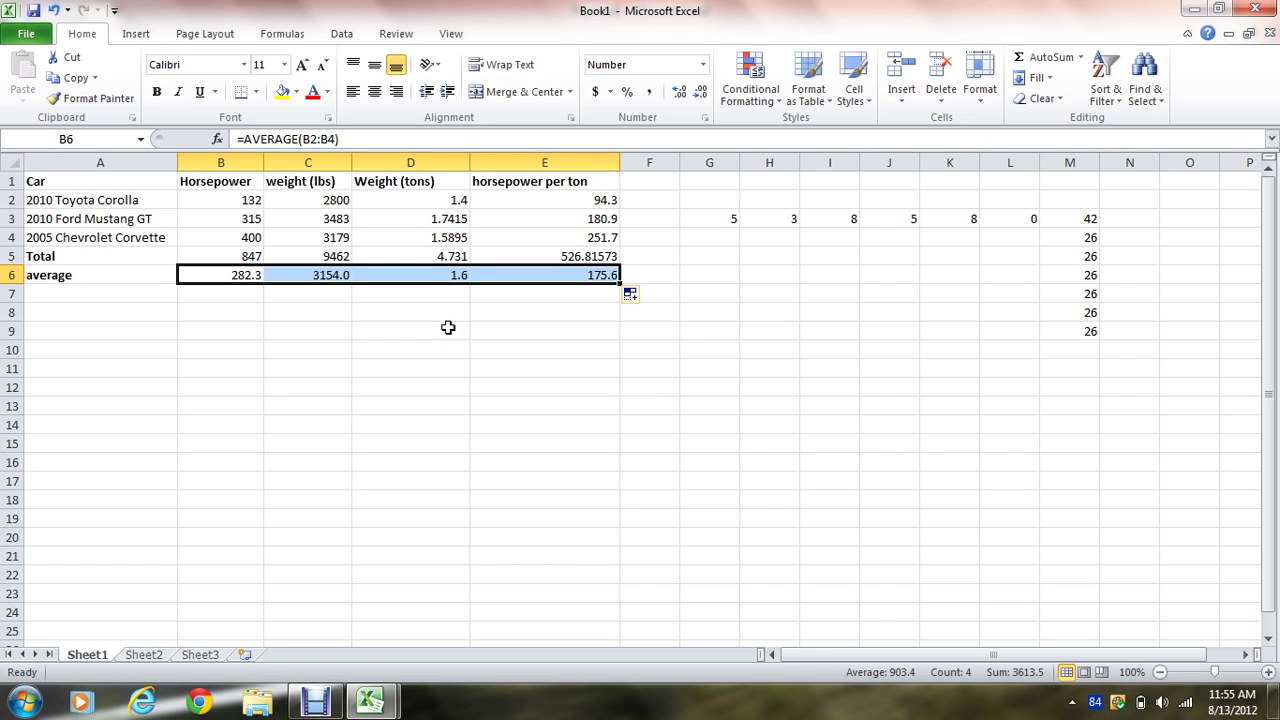
click(495, 312)
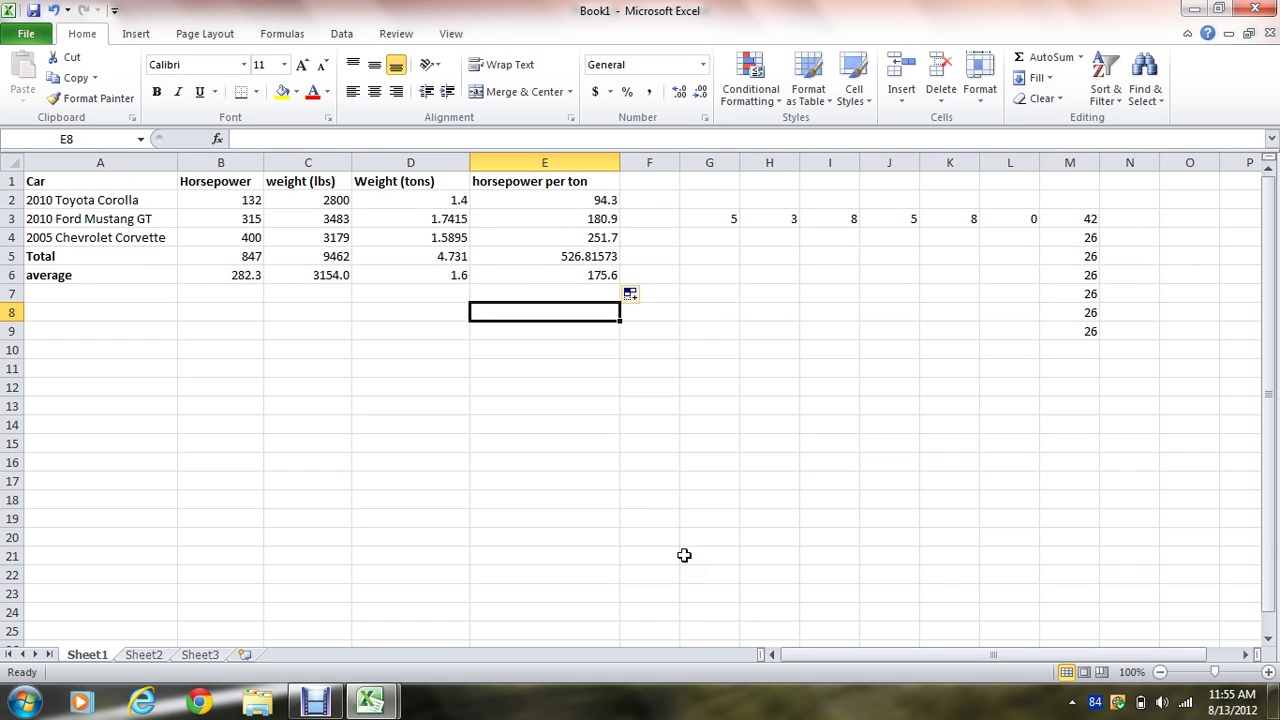
Switch to the Paycheck workbook and inspect G3's Gross status formula
click(370, 700)
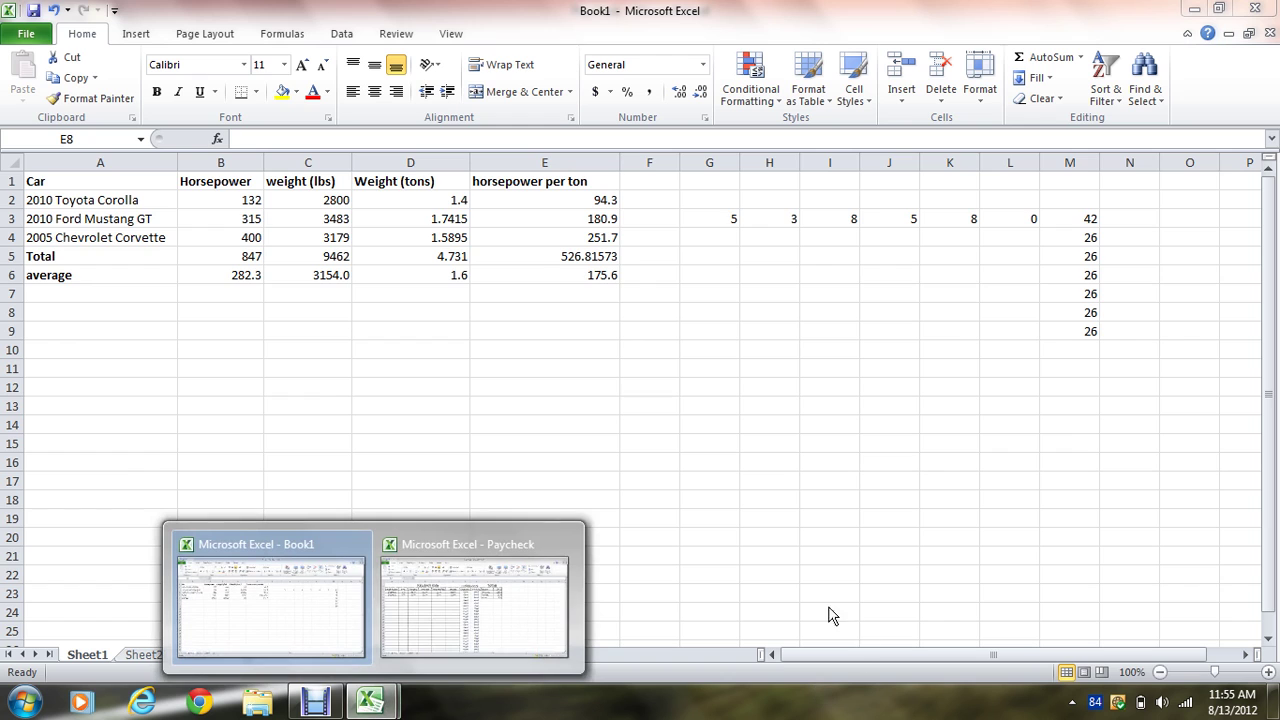
click(480, 630)
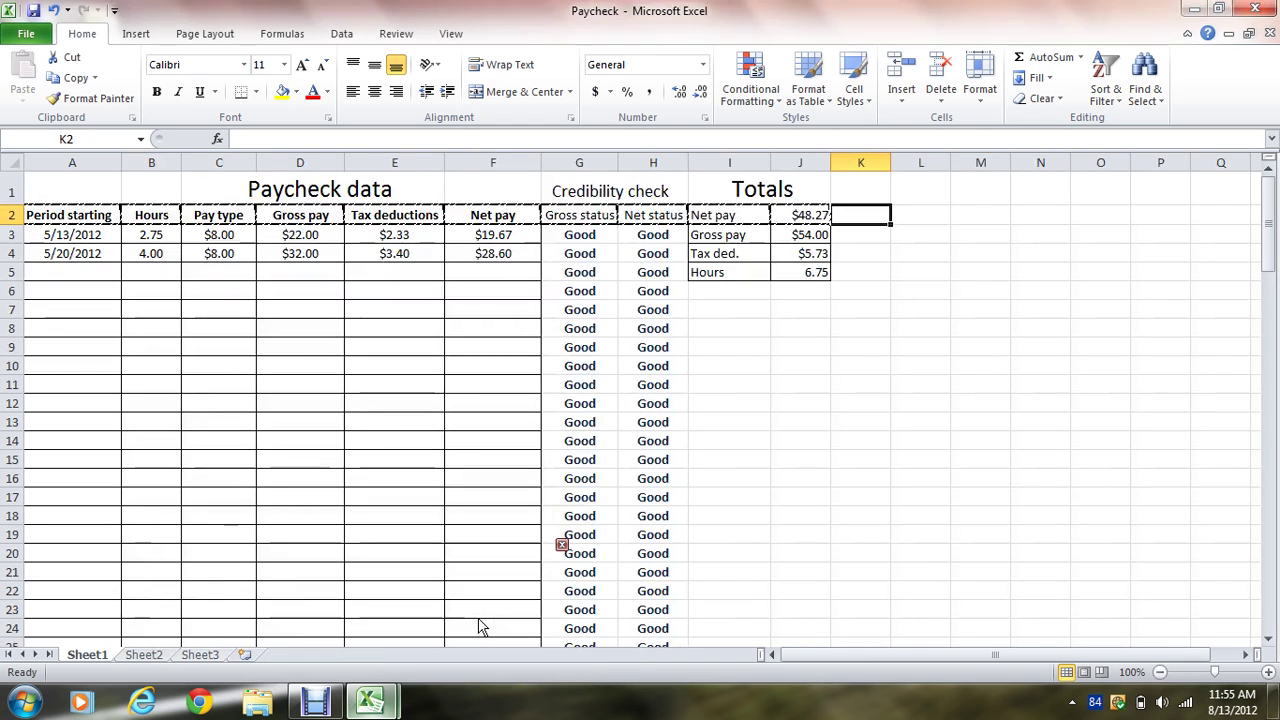
click(602, 238)
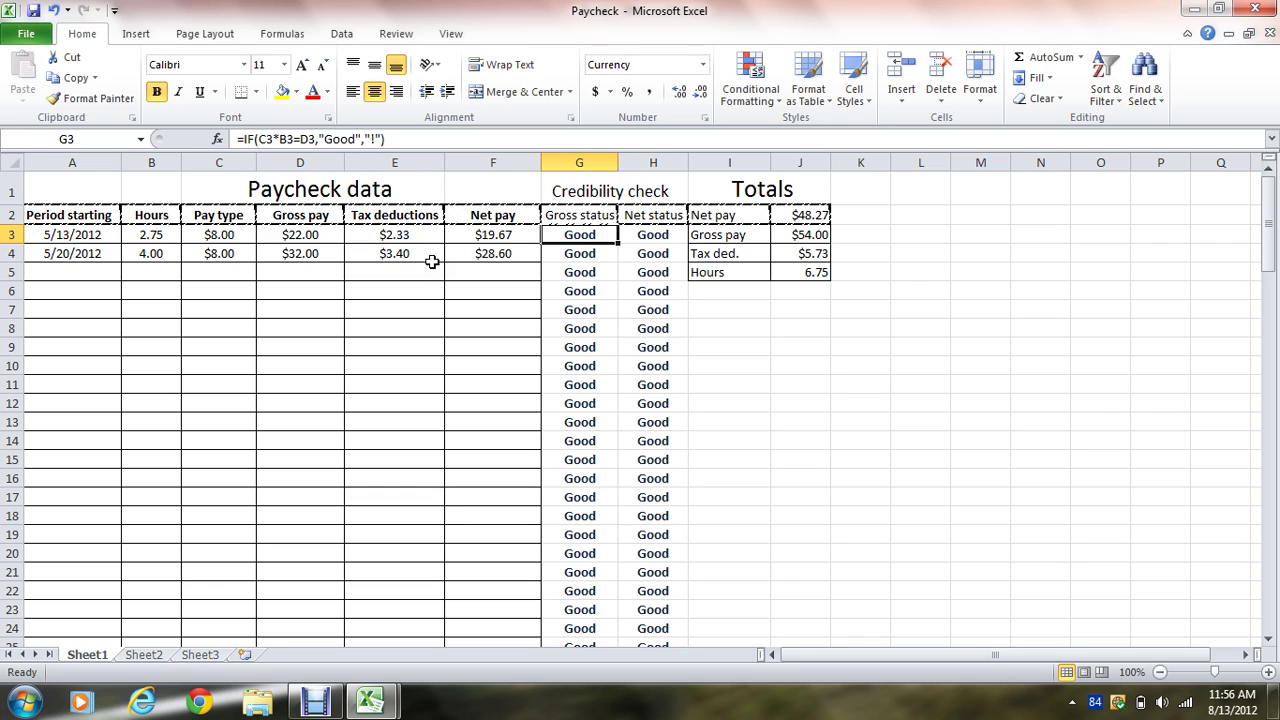
Review the Totals SUM formulas for net pay, gross pay, tax deduction and hours
click(825, 222)
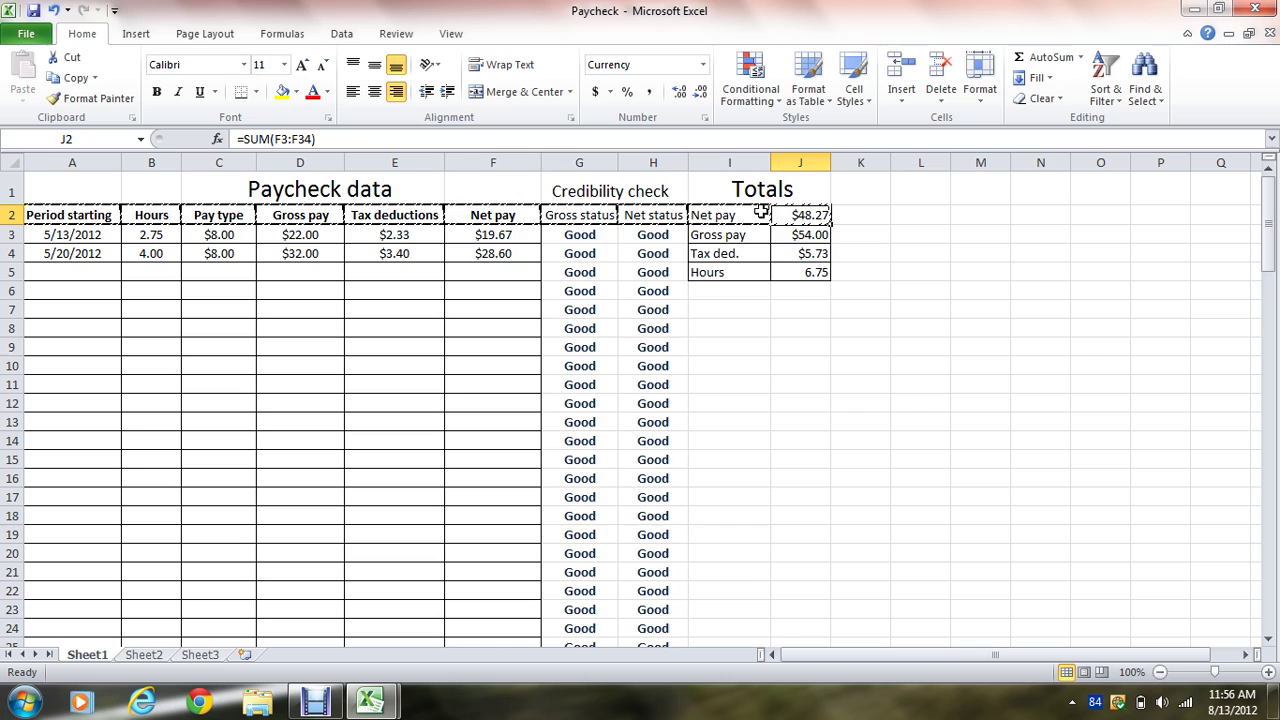
click(802, 239)
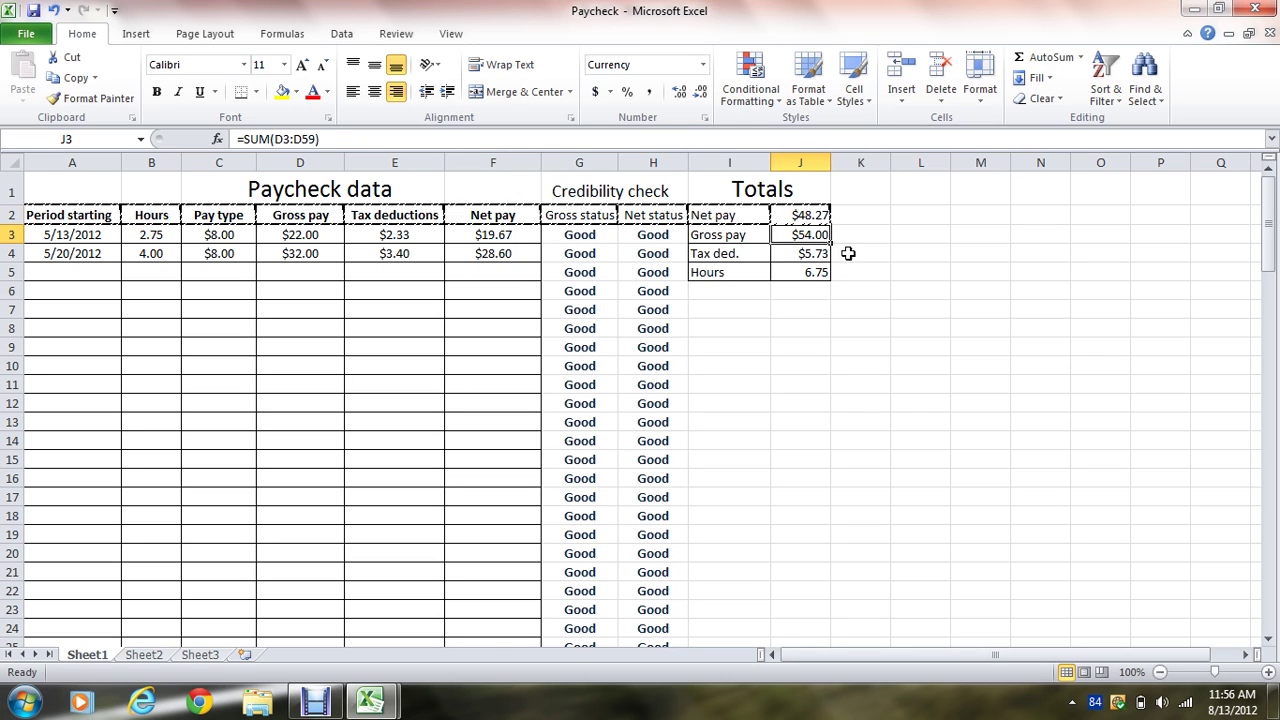
click(813, 258)
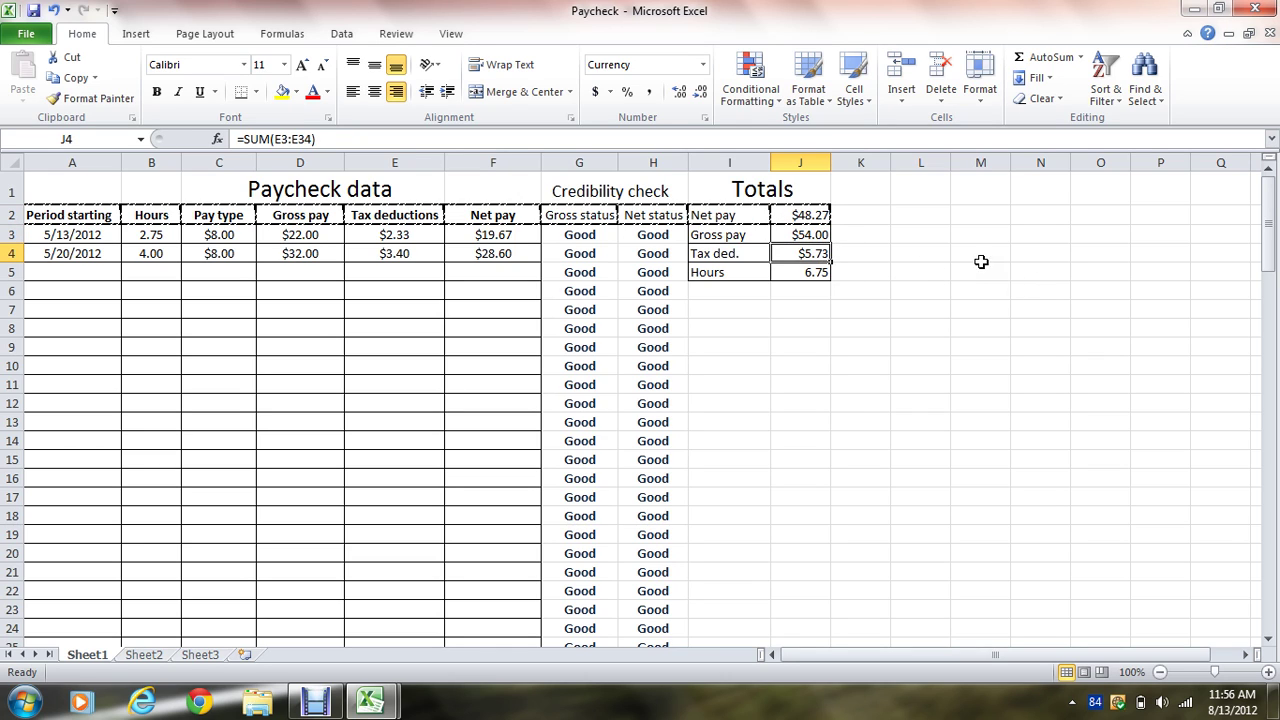
click(824, 271)
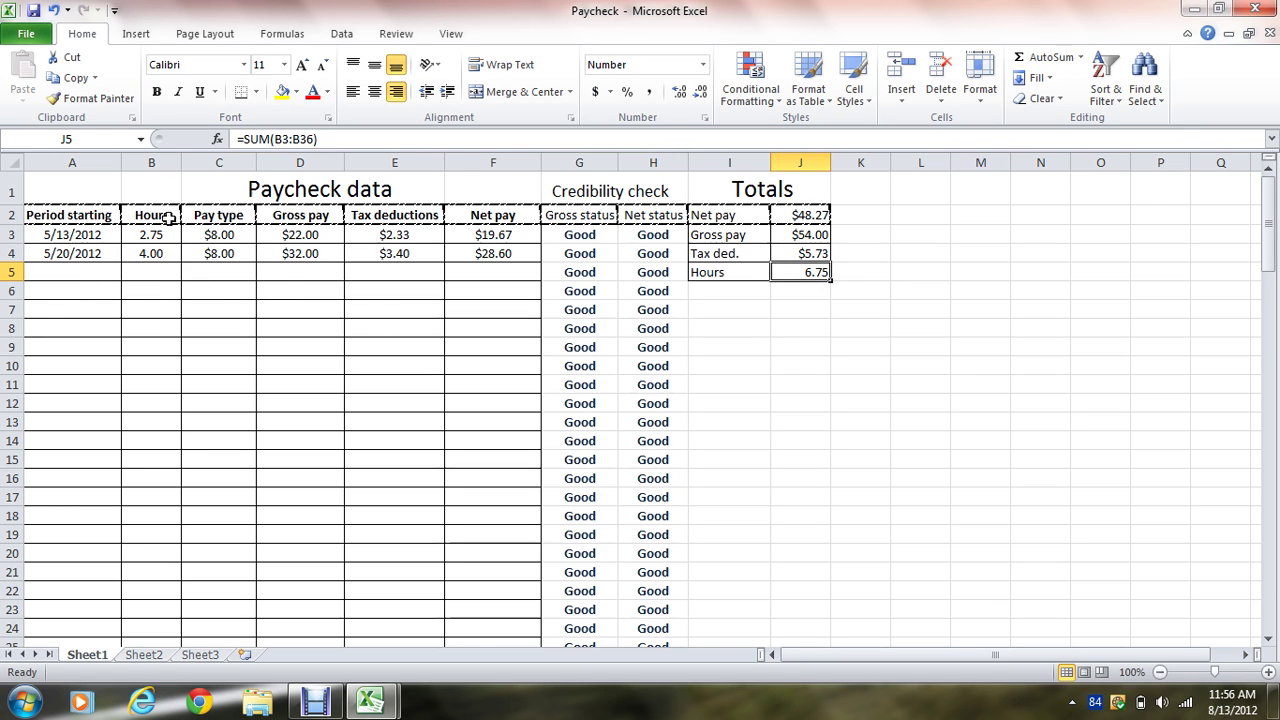
scroll(165, 262, down, 2)
scroll(170, 272, up, 2)
drag(151, 609, 151, 628)
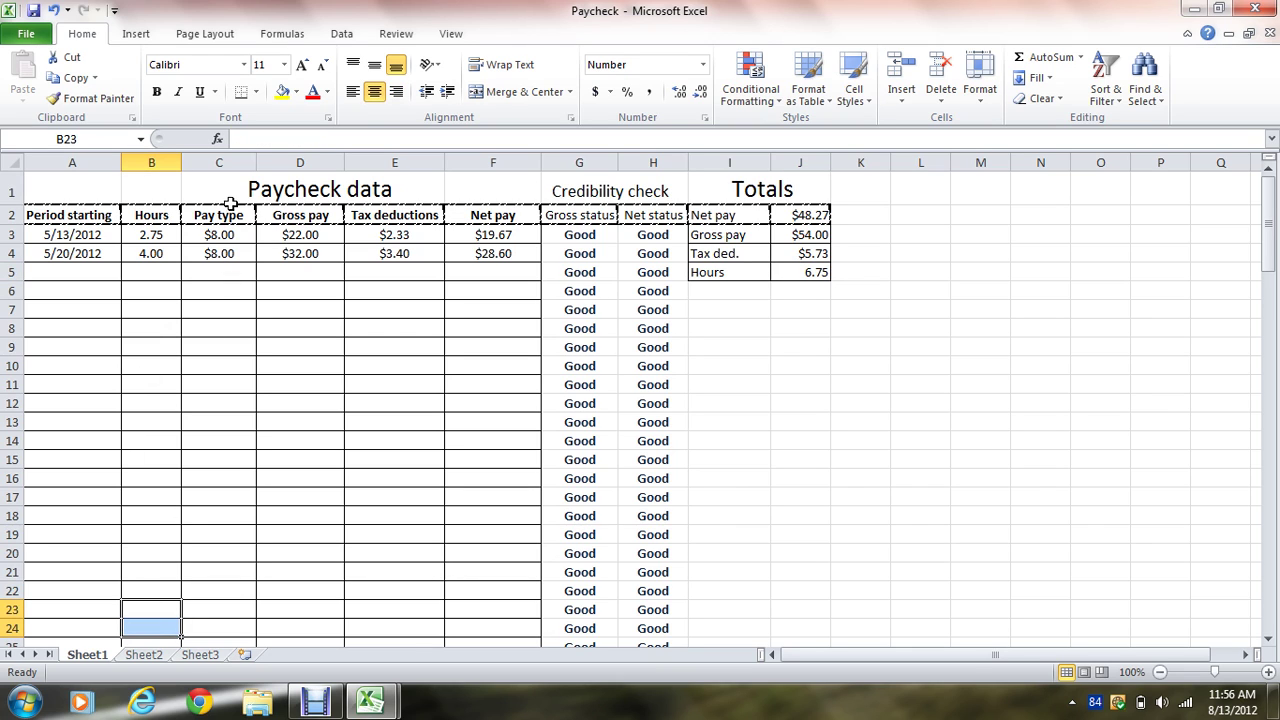
click(165, 273)
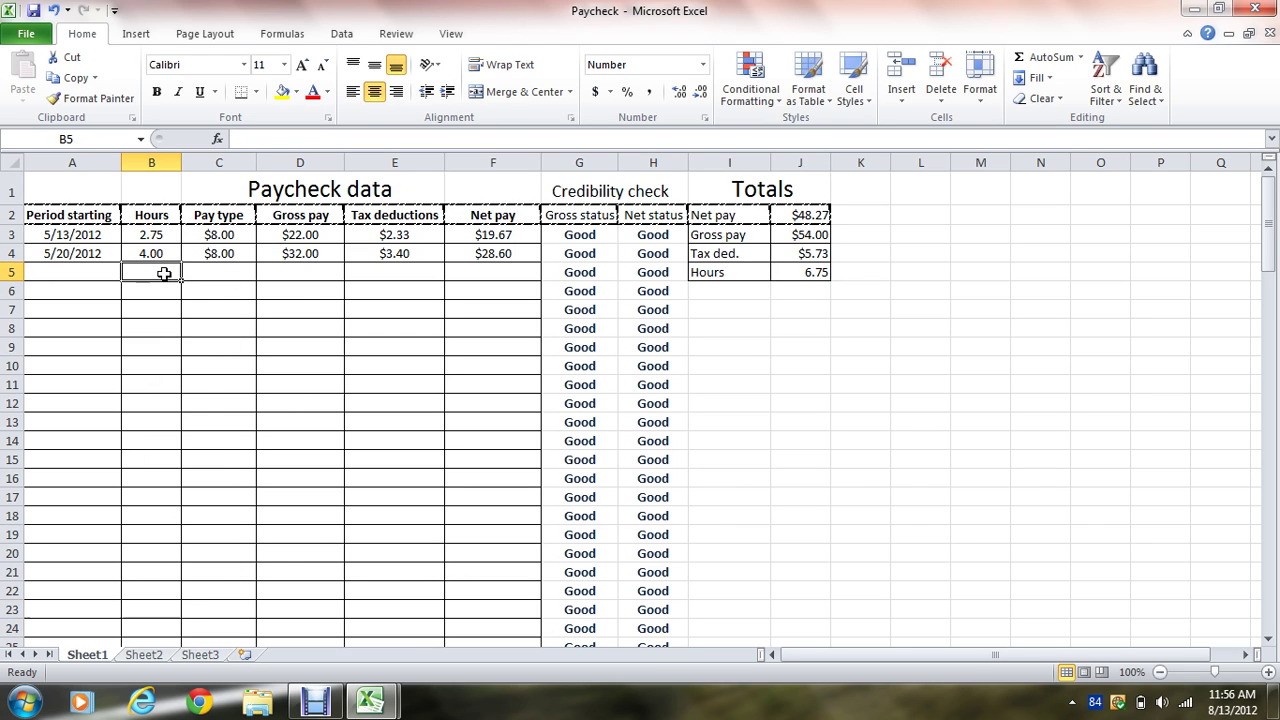
text(5)
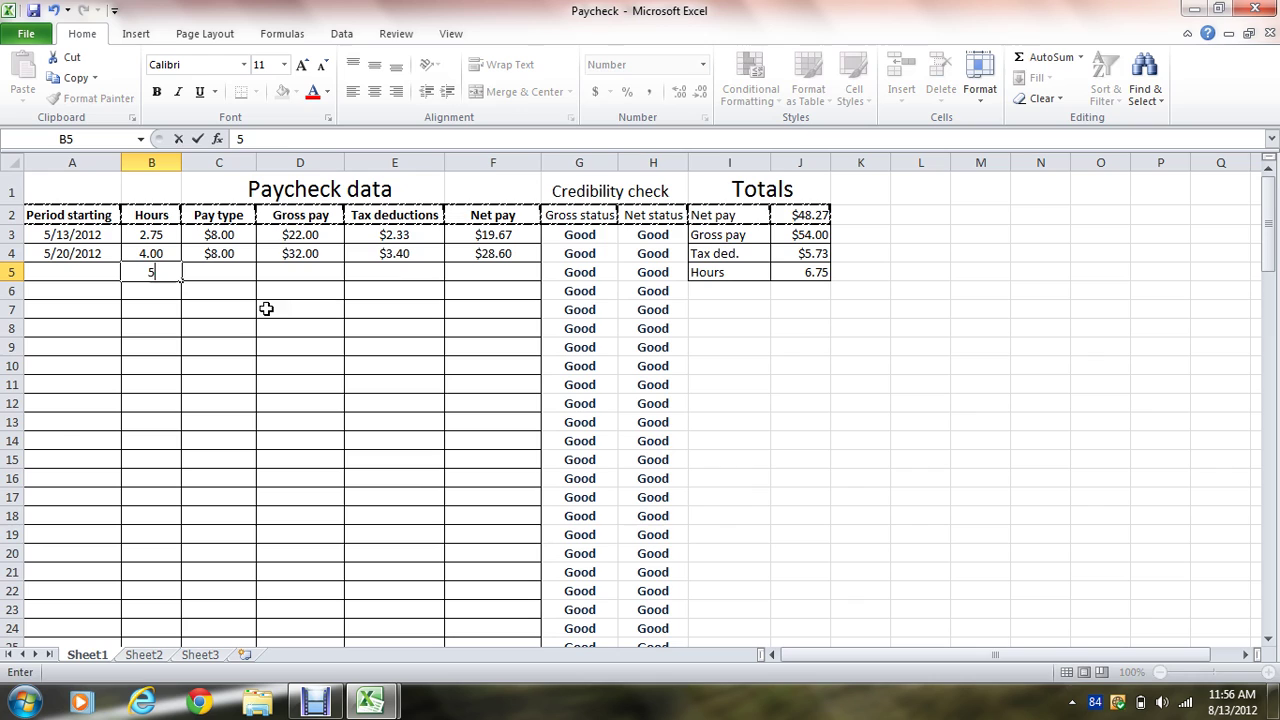
click(819, 291)
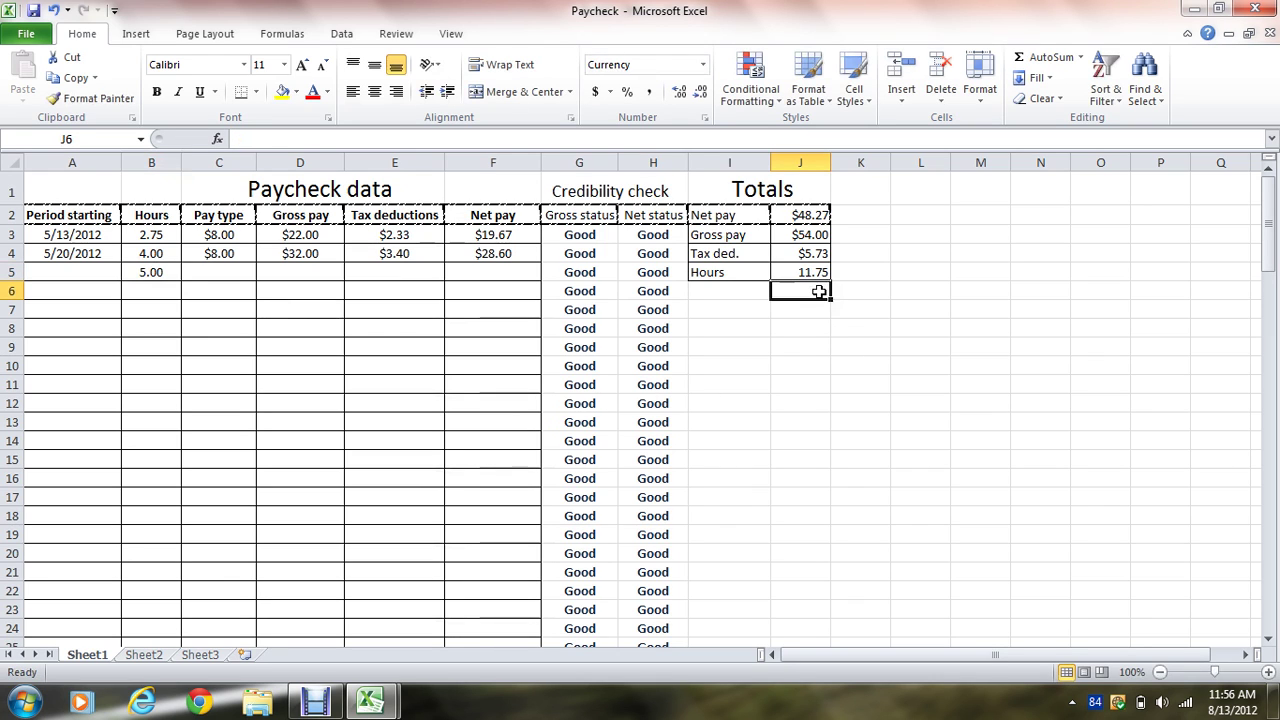
click(207, 275)
text(6)
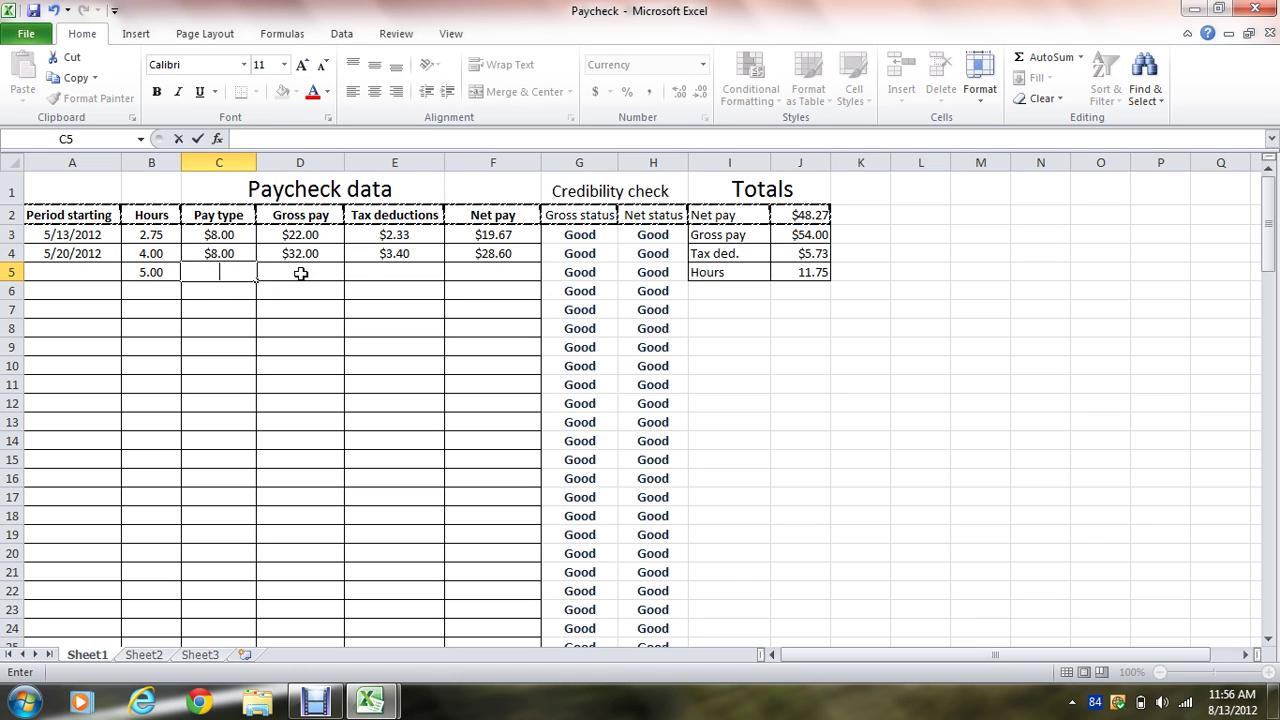
click(300, 273)
text(12)
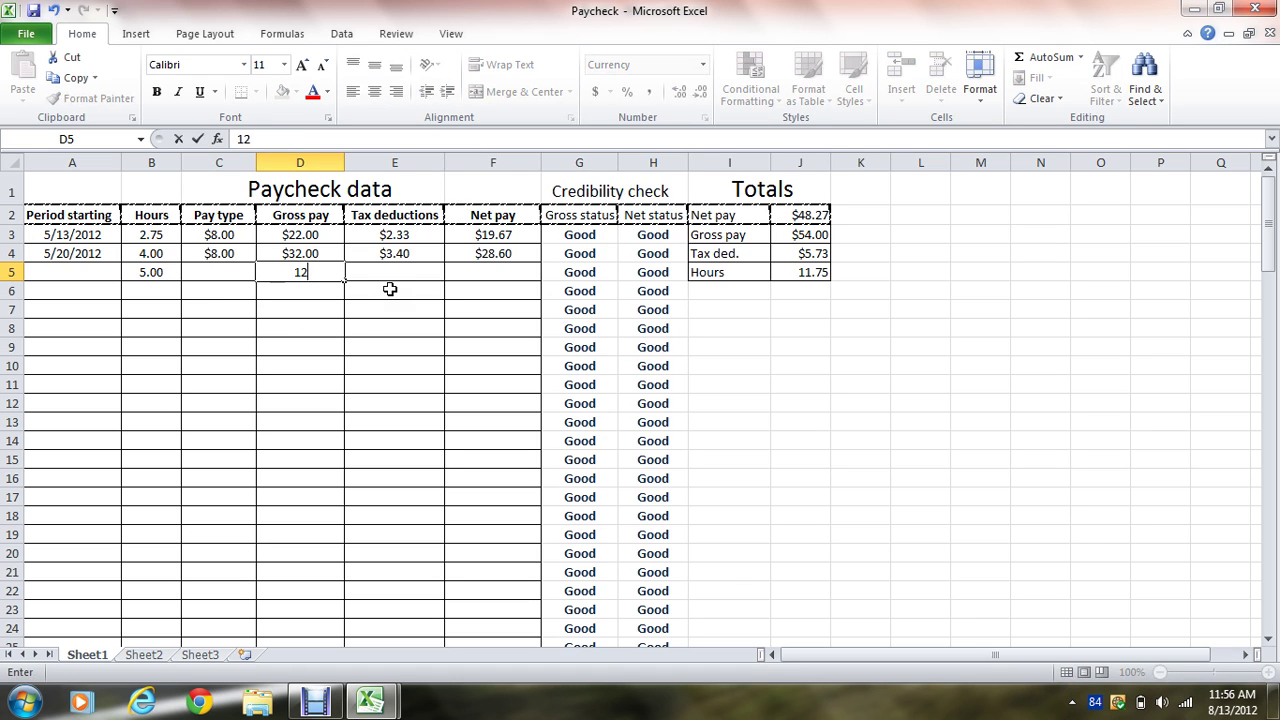
click(332, 436)
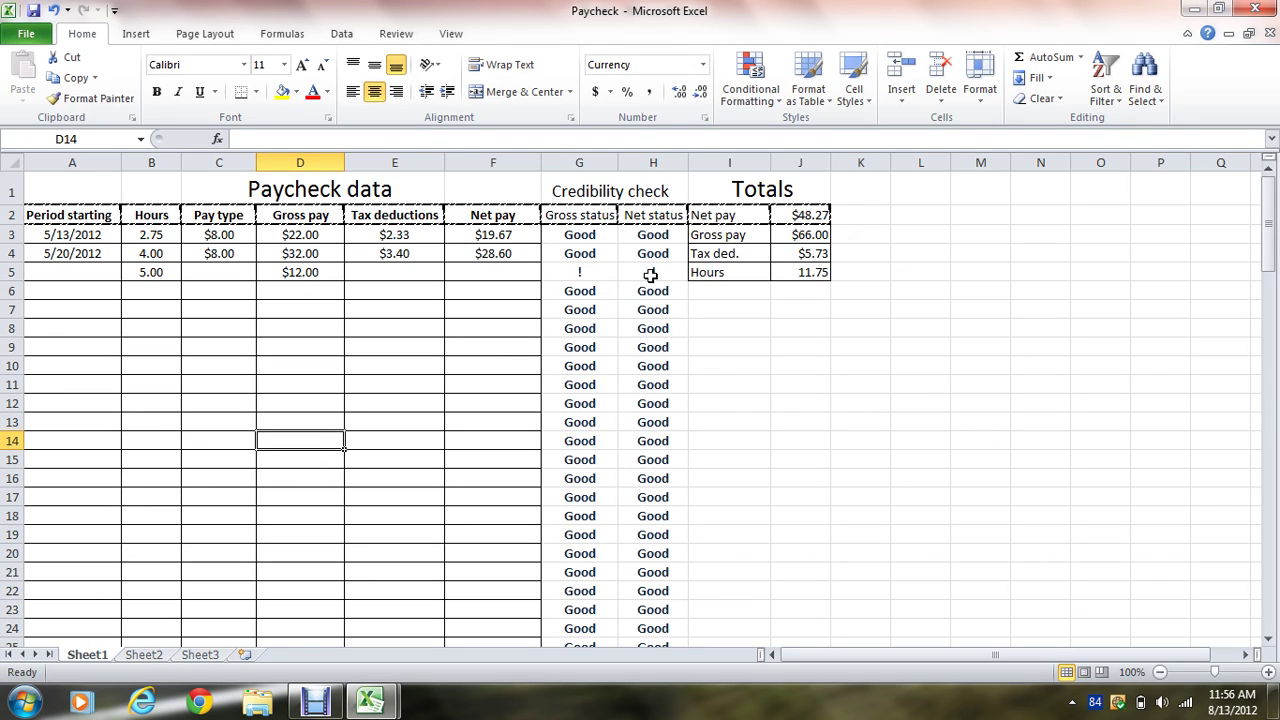
click(318, 276)
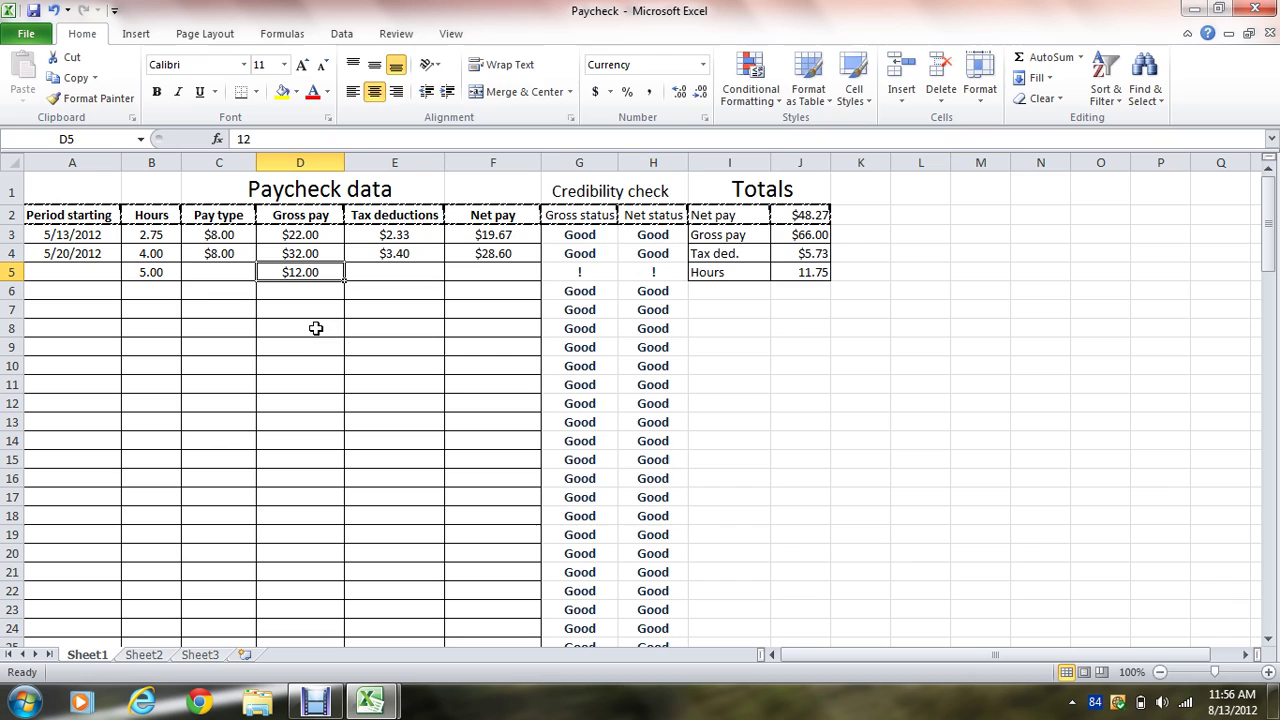
key(BackSpace)
click(143, 274)
key(BackSpace)
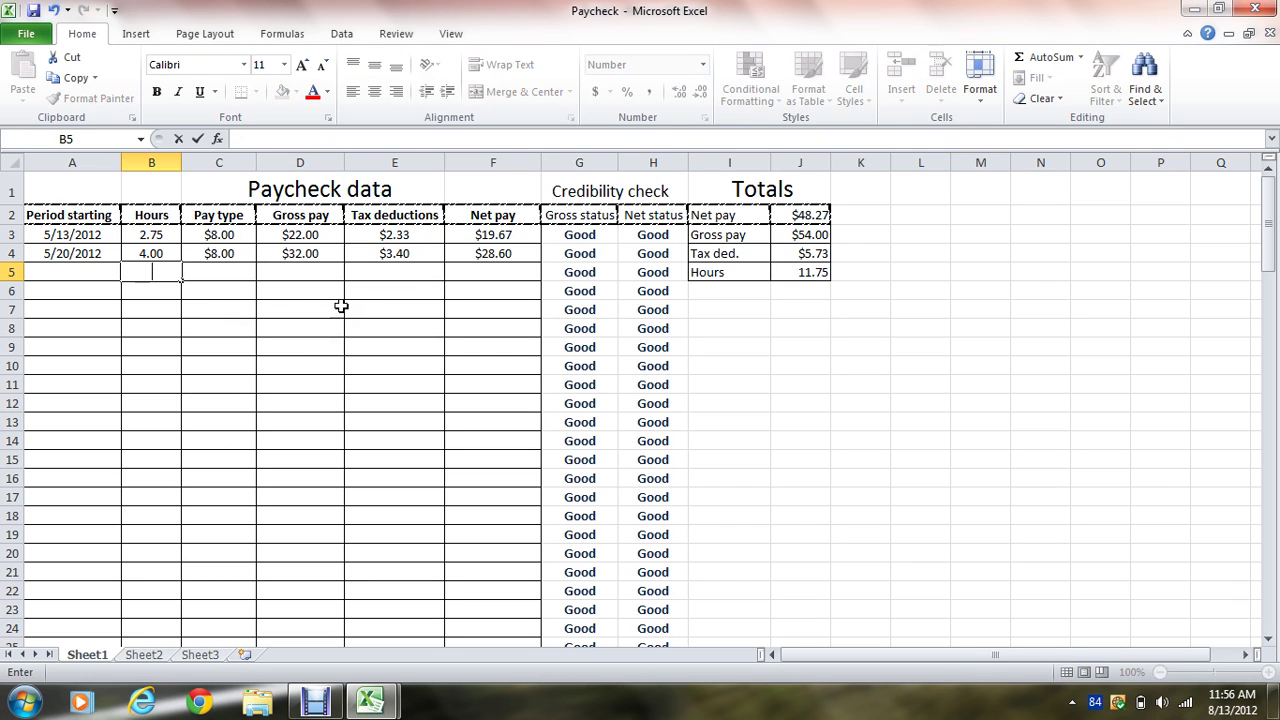
click(340, 288)
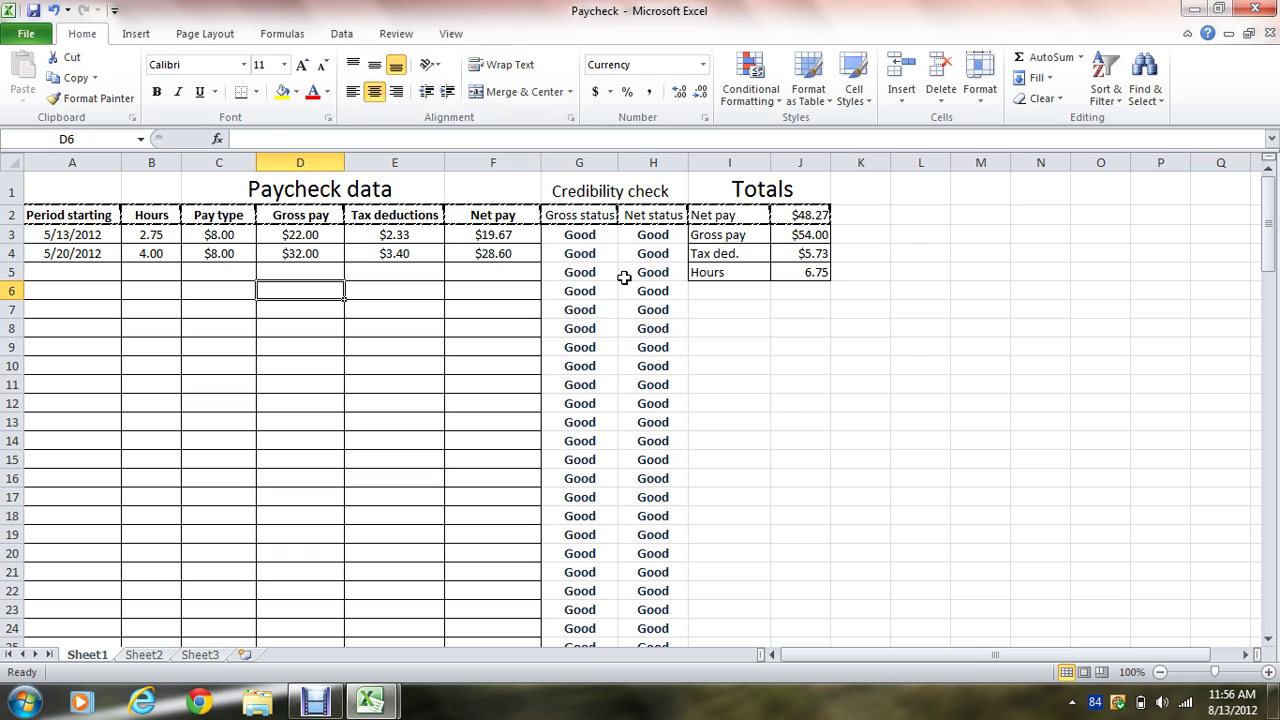
Delete the existing Gross status formula from G3
click(575, 238)
key(BackSpace)
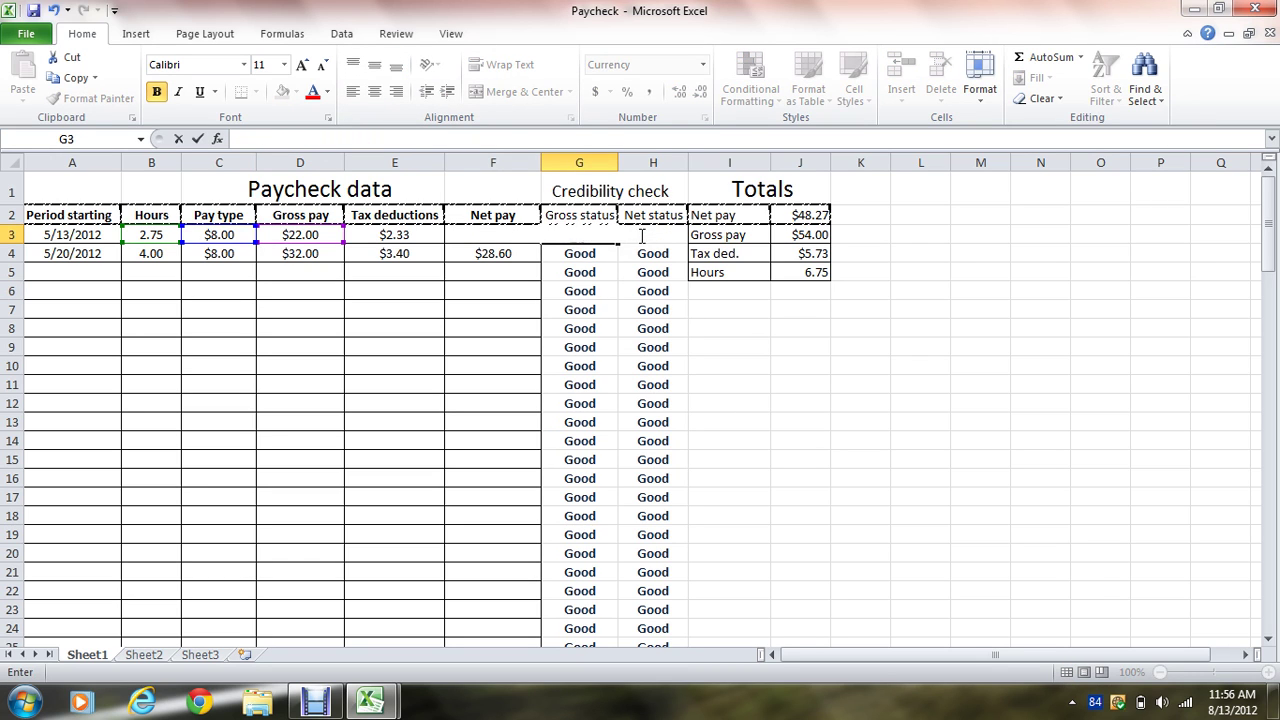
click(580, 273)
click(604, 236)
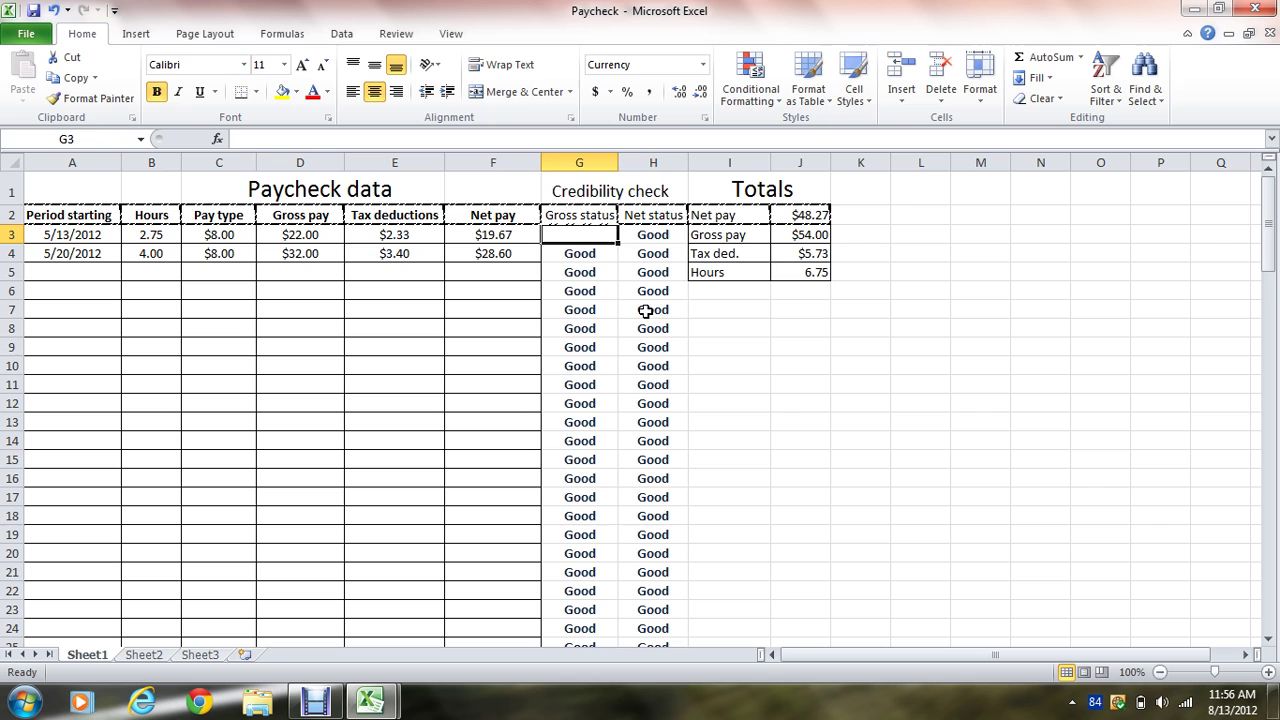
Start an IF function in G3 testing whether B3*C3 equals D3
text(=)
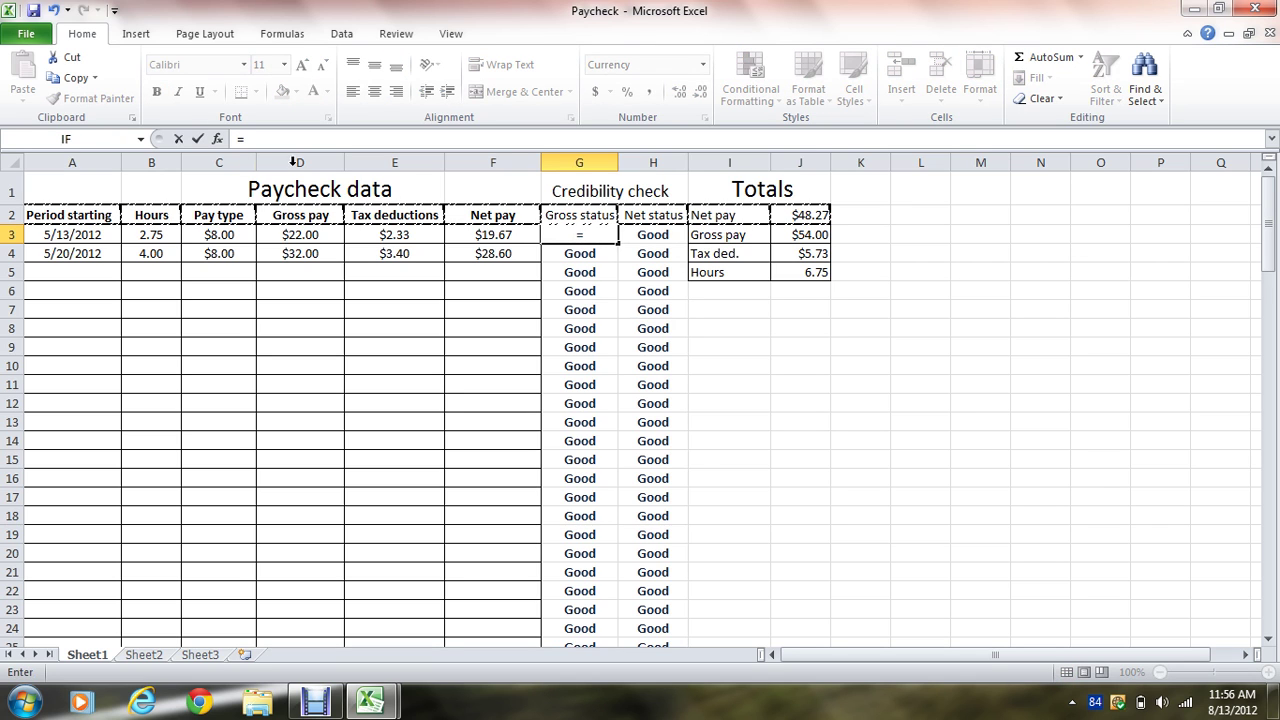
click(218, 138)
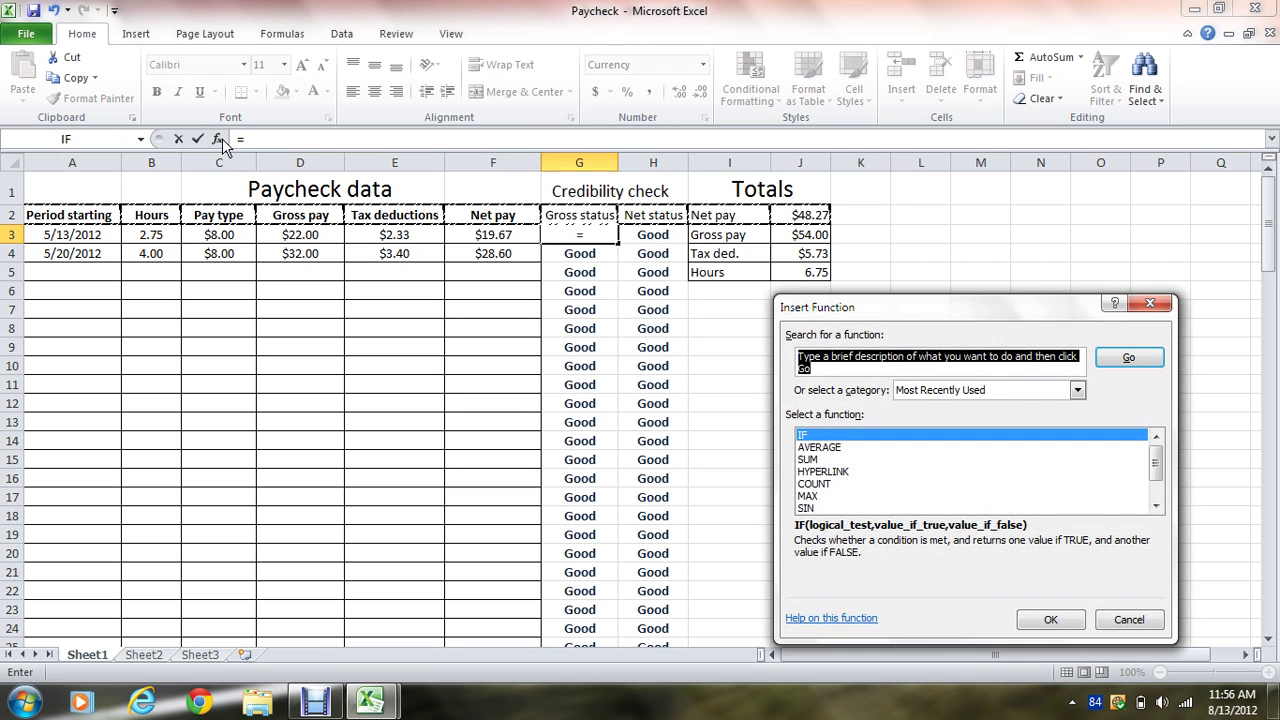
click(1050, 619)
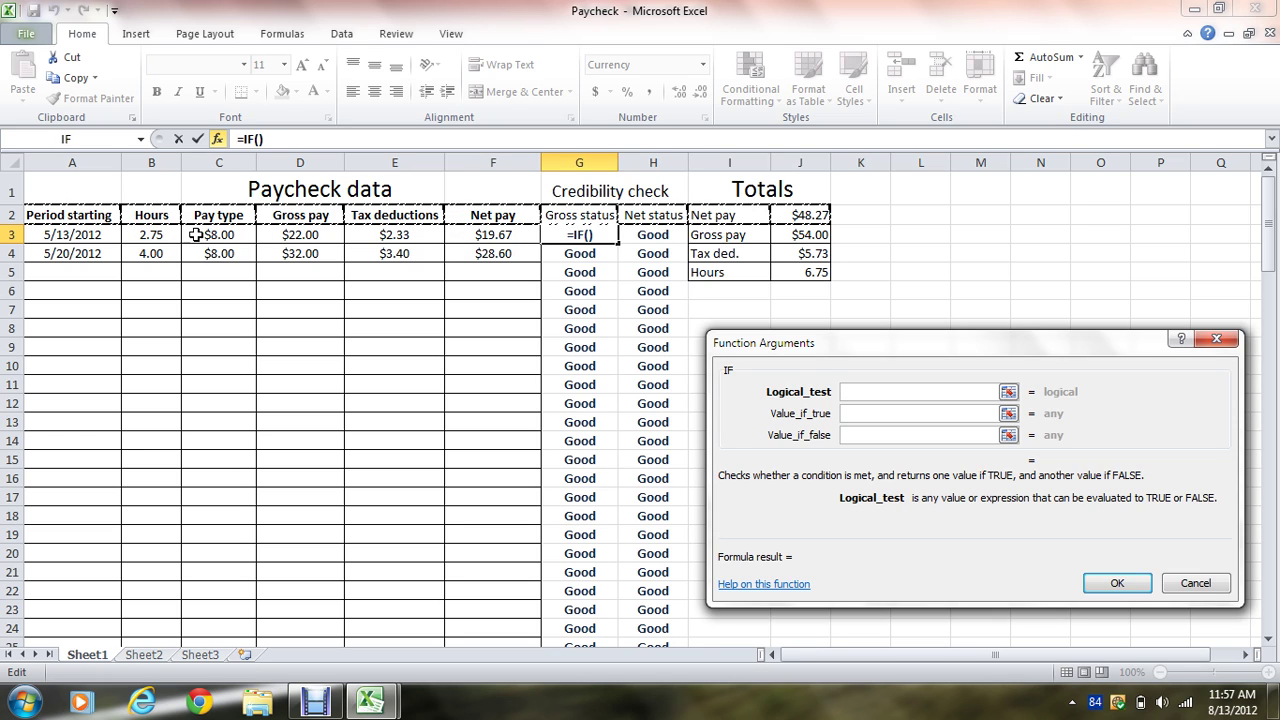
click(165, 235)
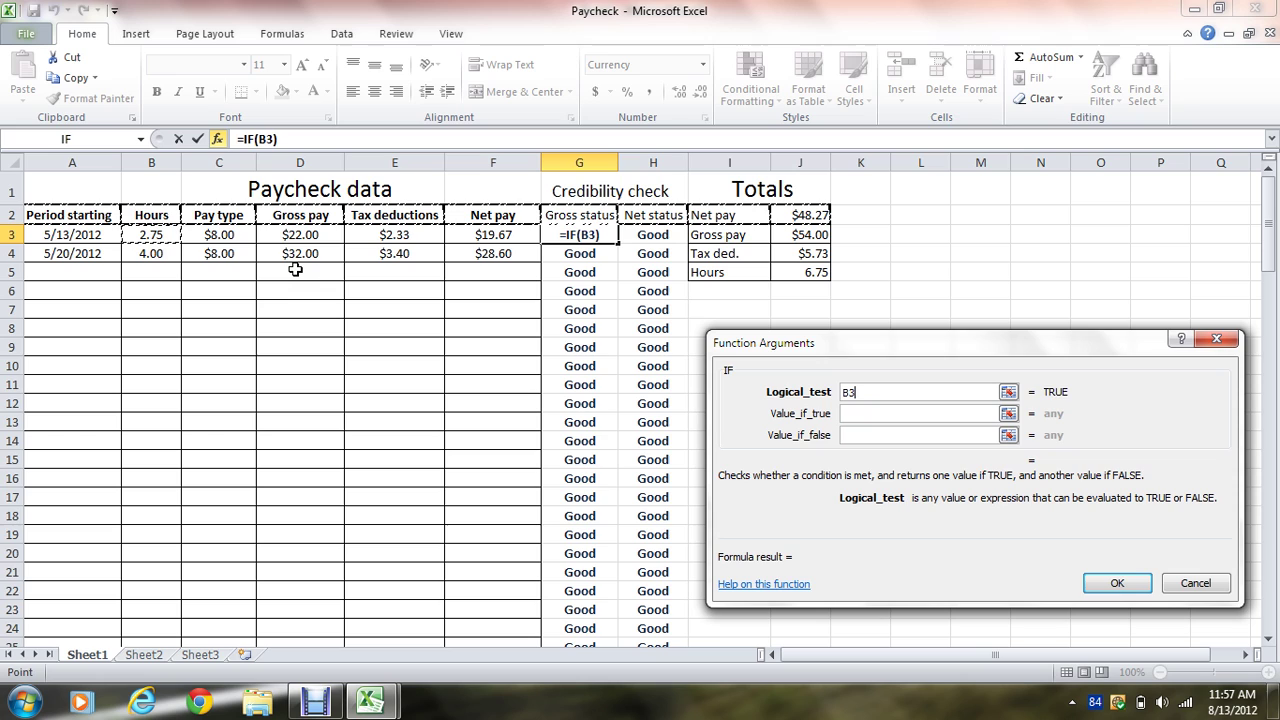
text(*)
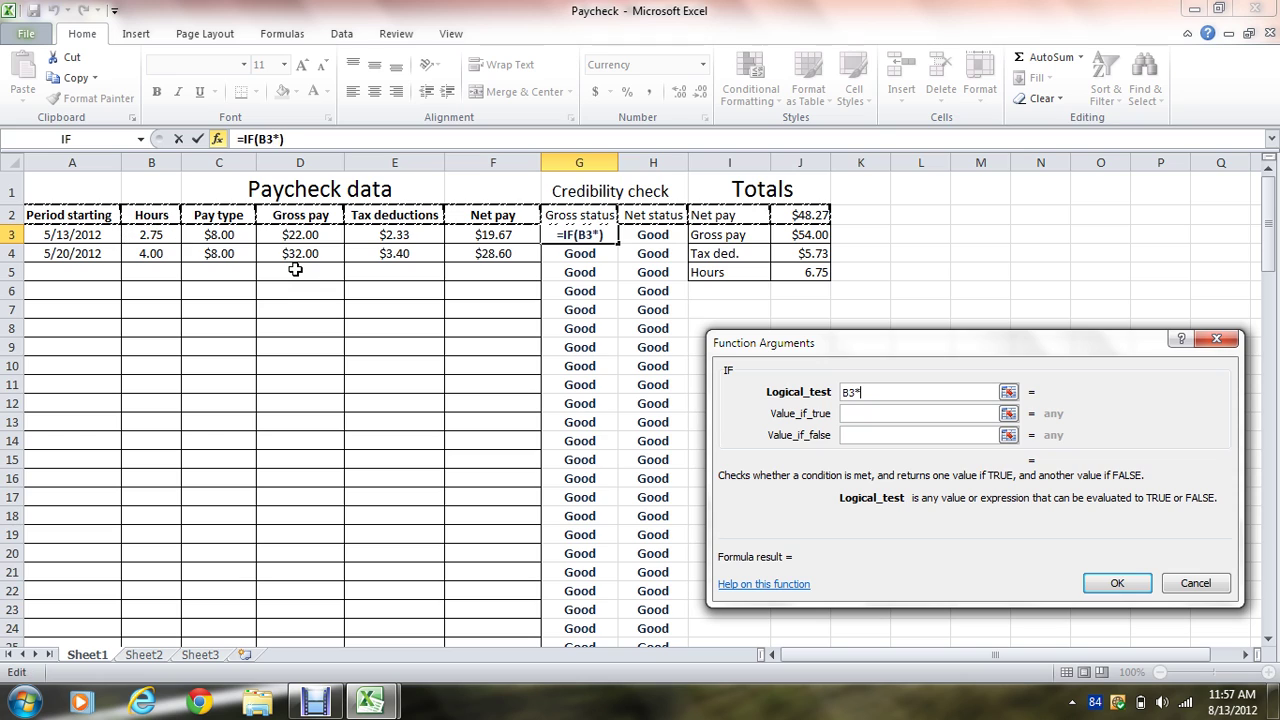
click(216, 234)
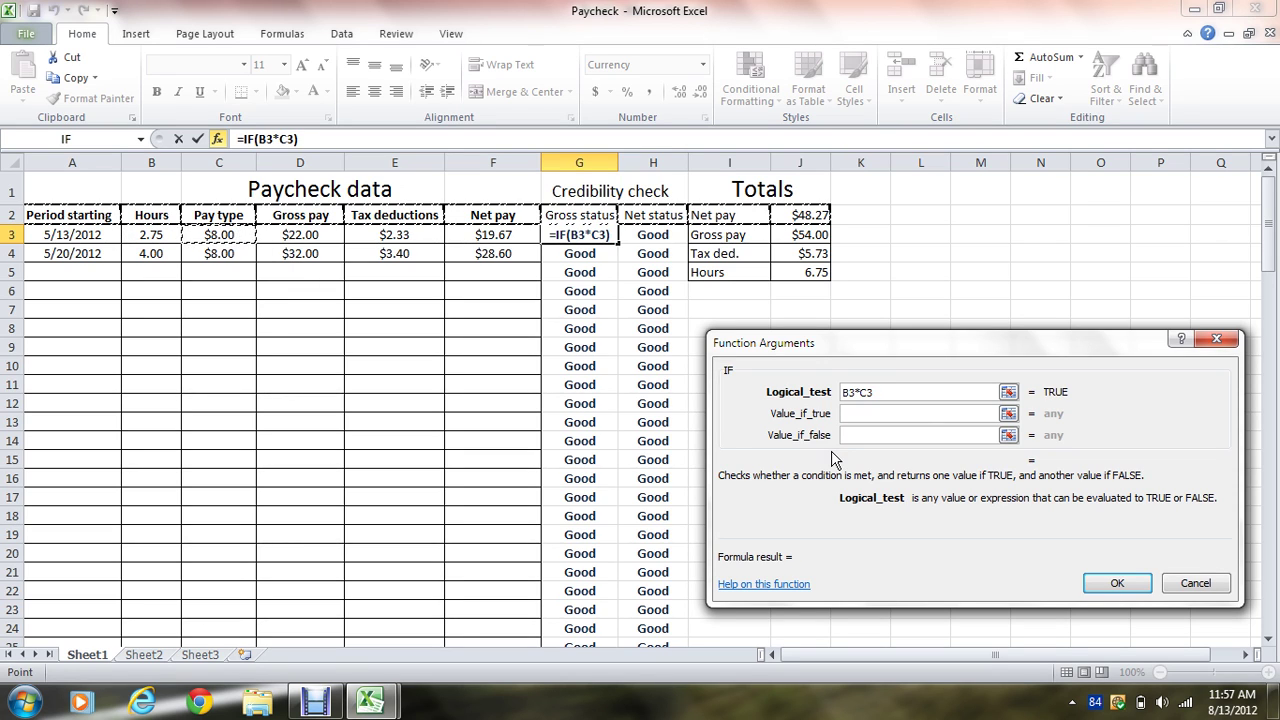
text(=)
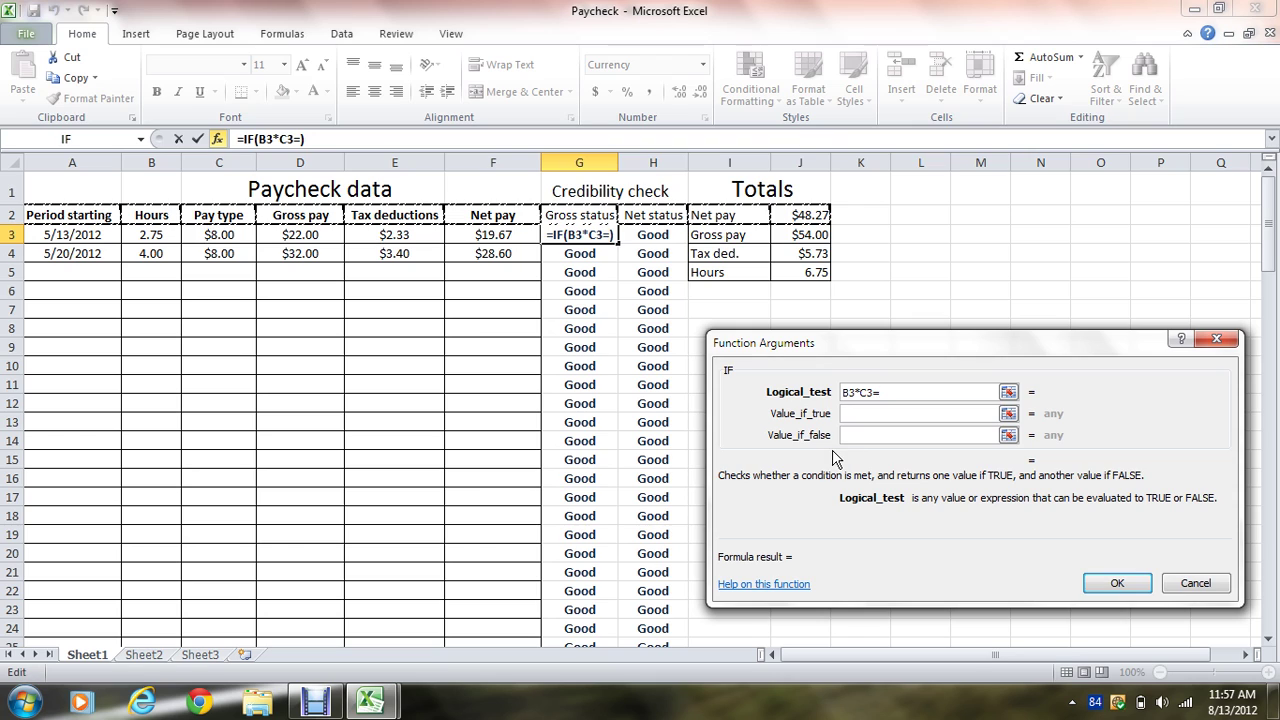
click(327, 236)
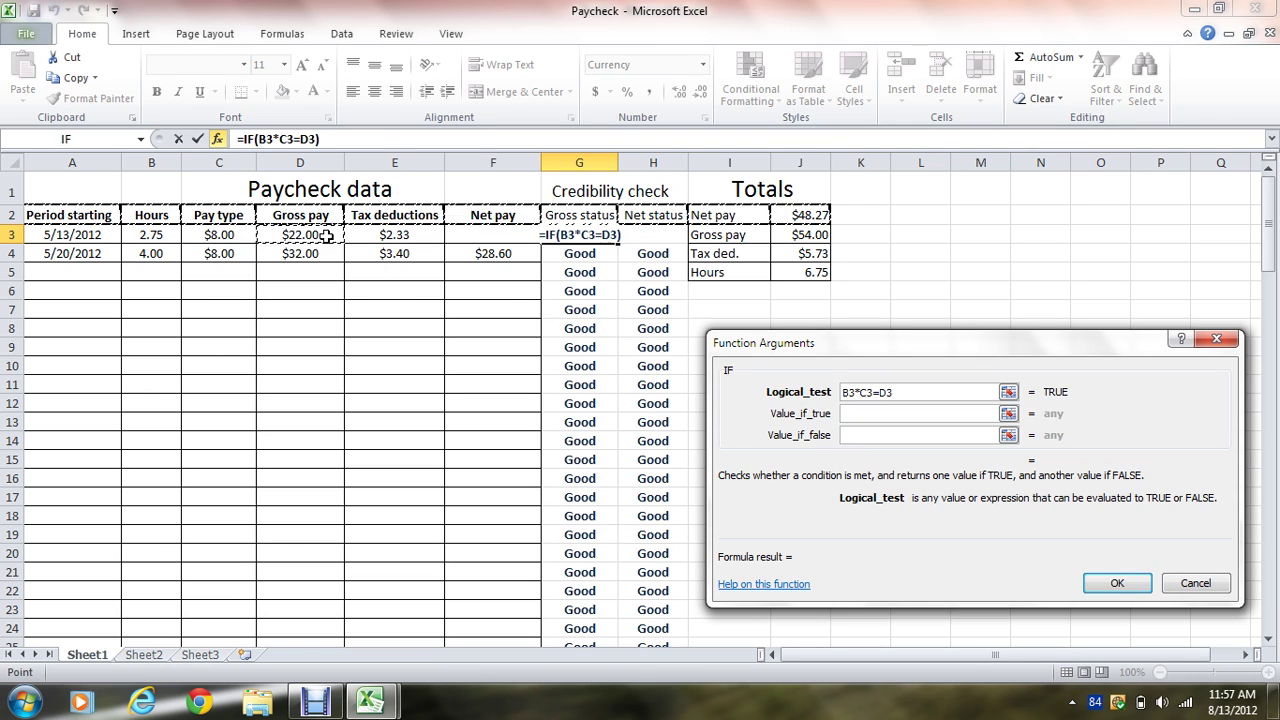
Make the IF return Good when true and ! when false, and confirm it
click(860, 412)
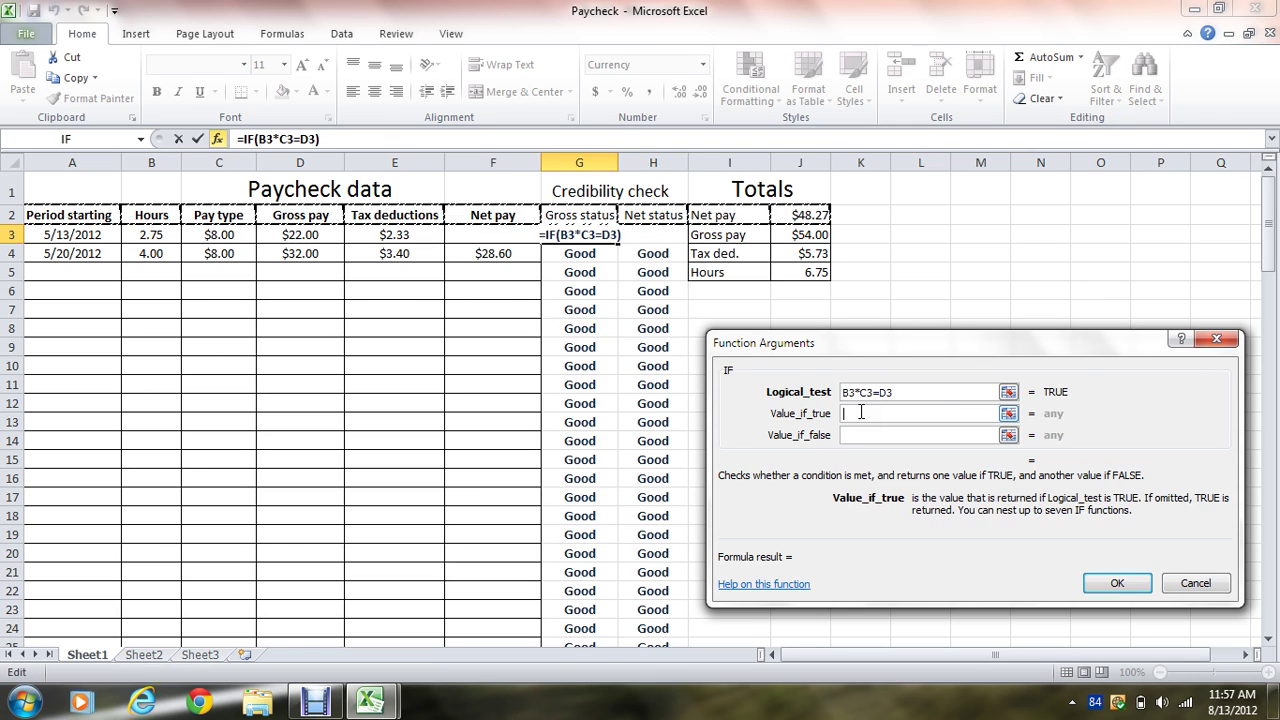
text(Good)
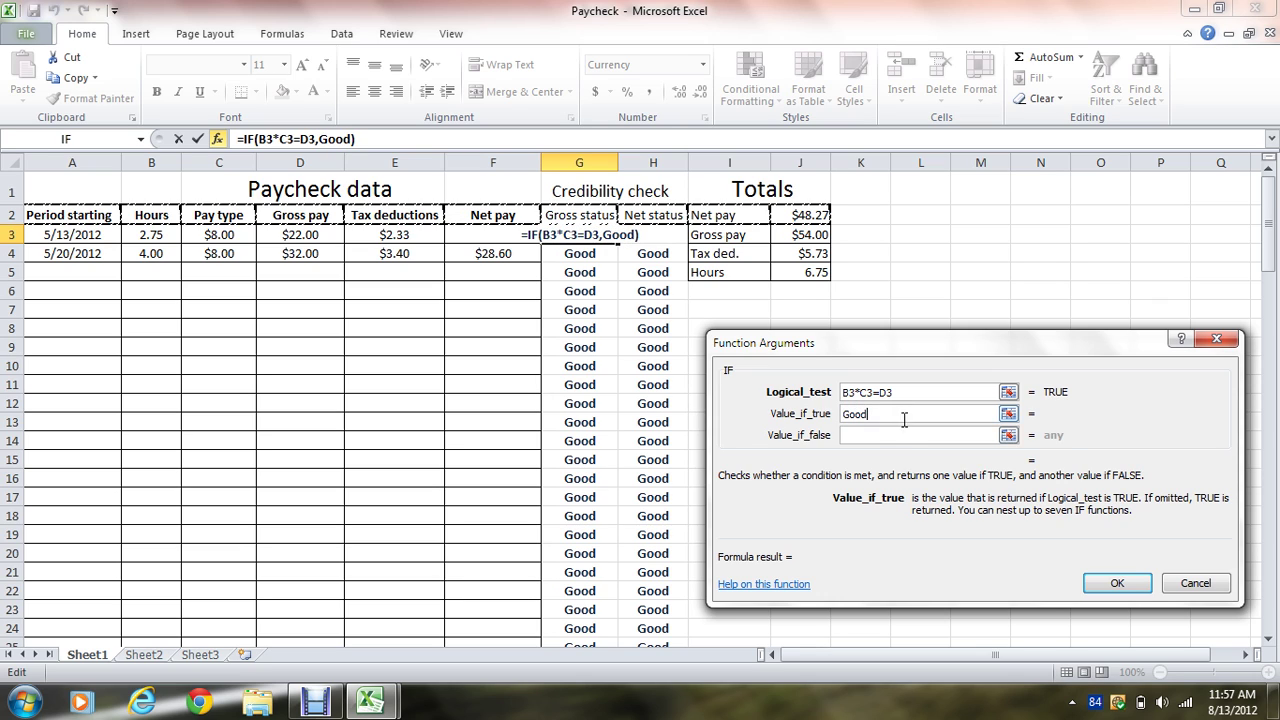
click(896, 435)
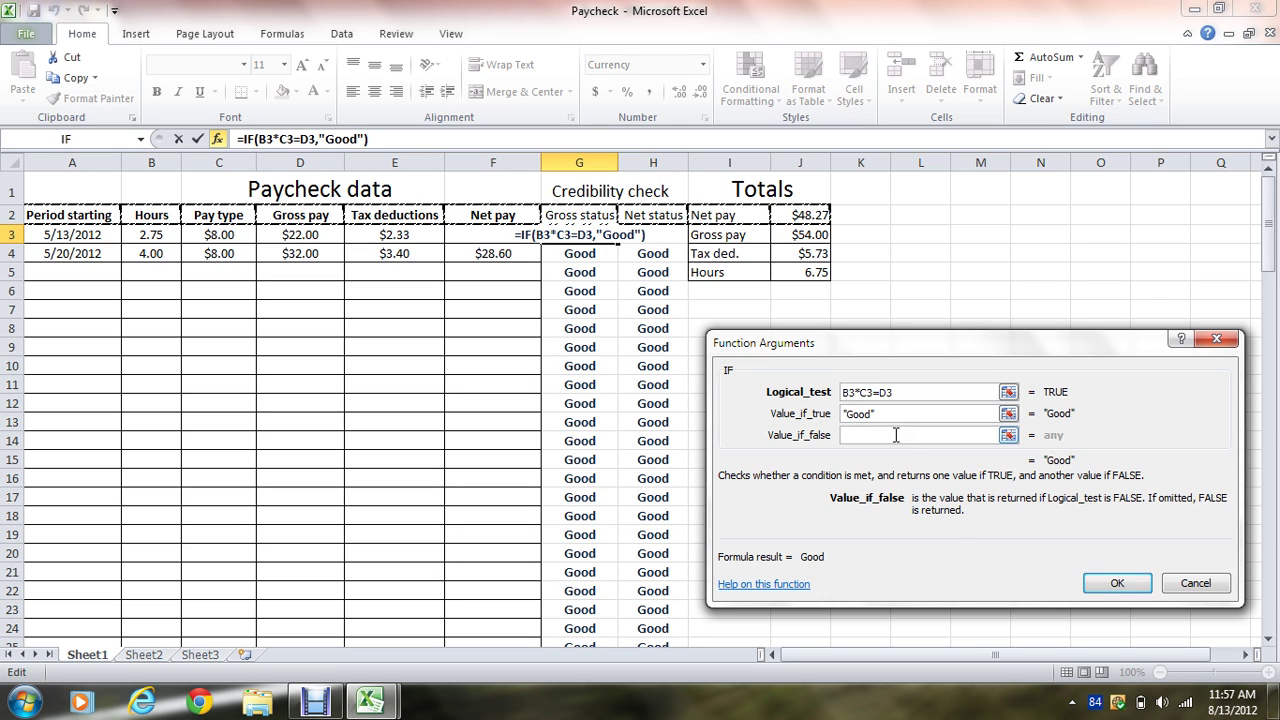
text(!)
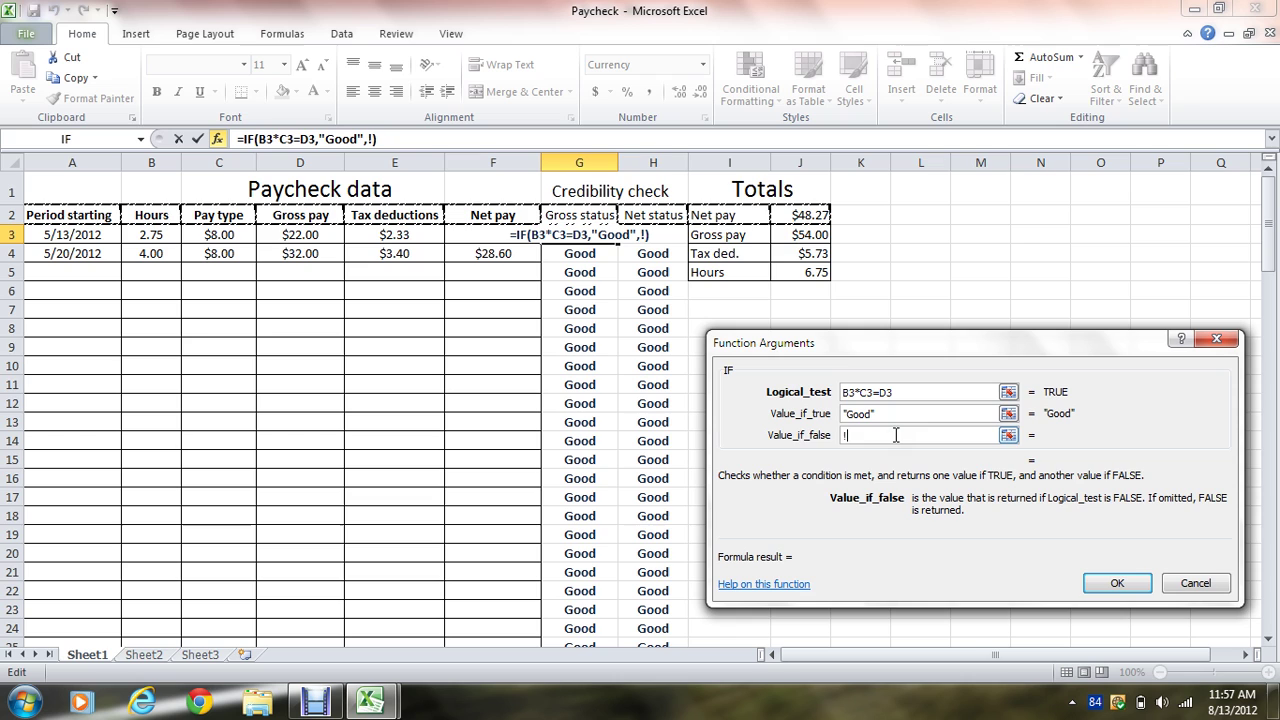
click(1117, 584)
click(368, 332)
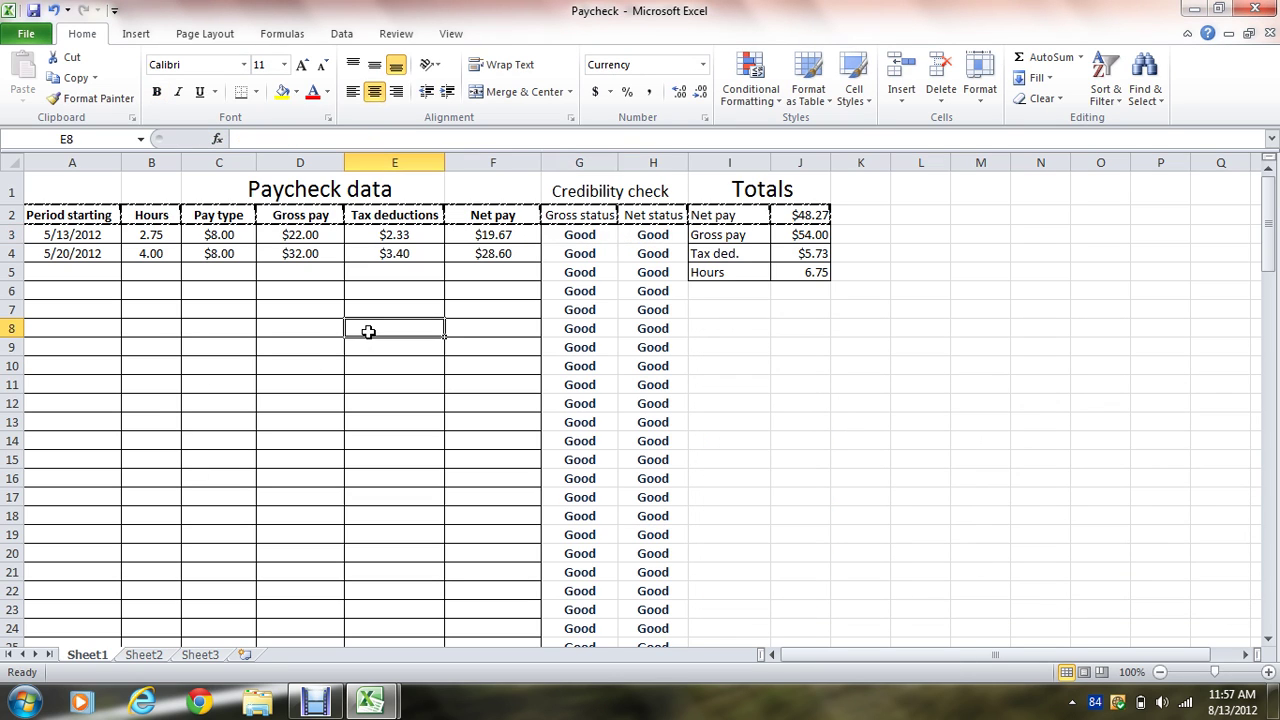
click(148, 238)
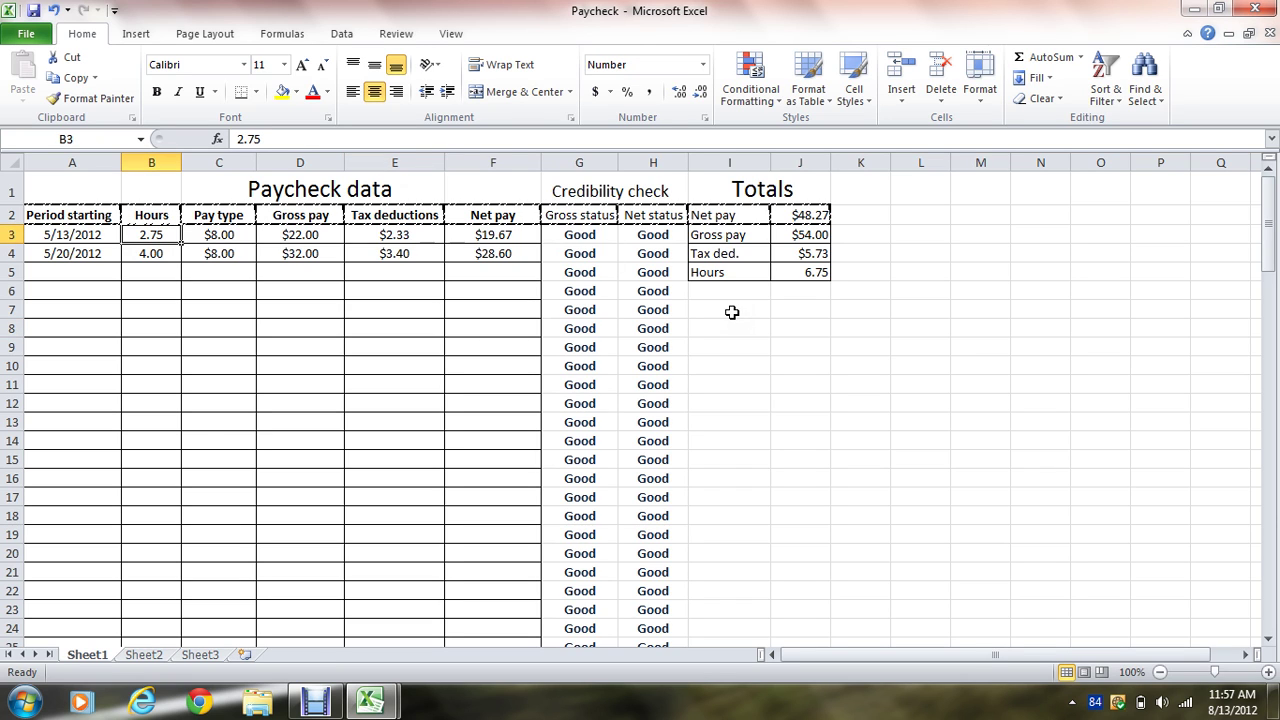
text(3)
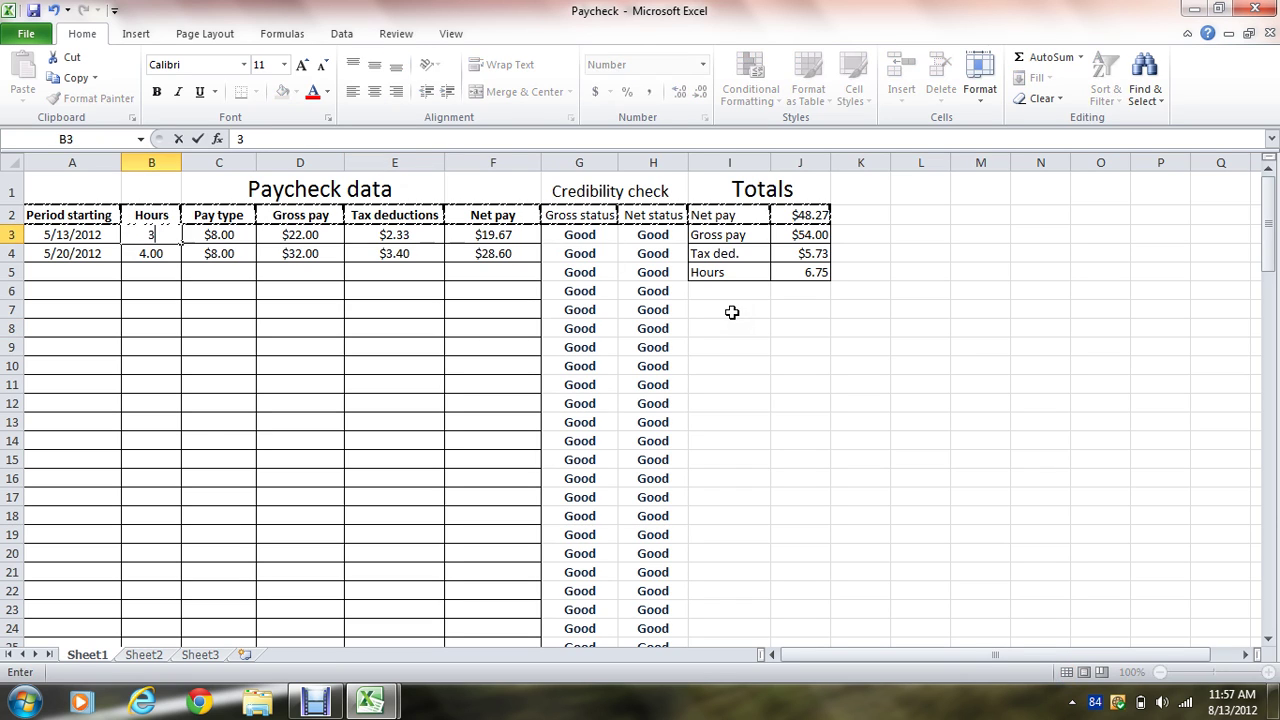
click(466, 325)
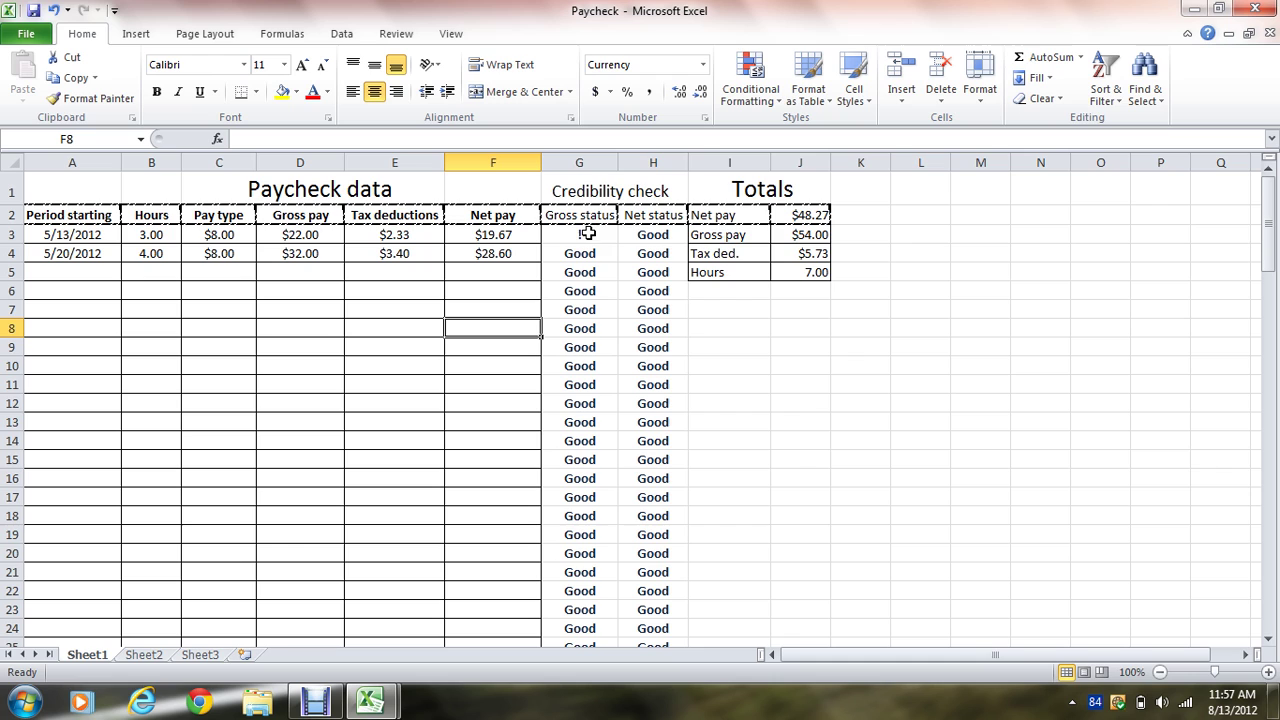
click(162, 235)
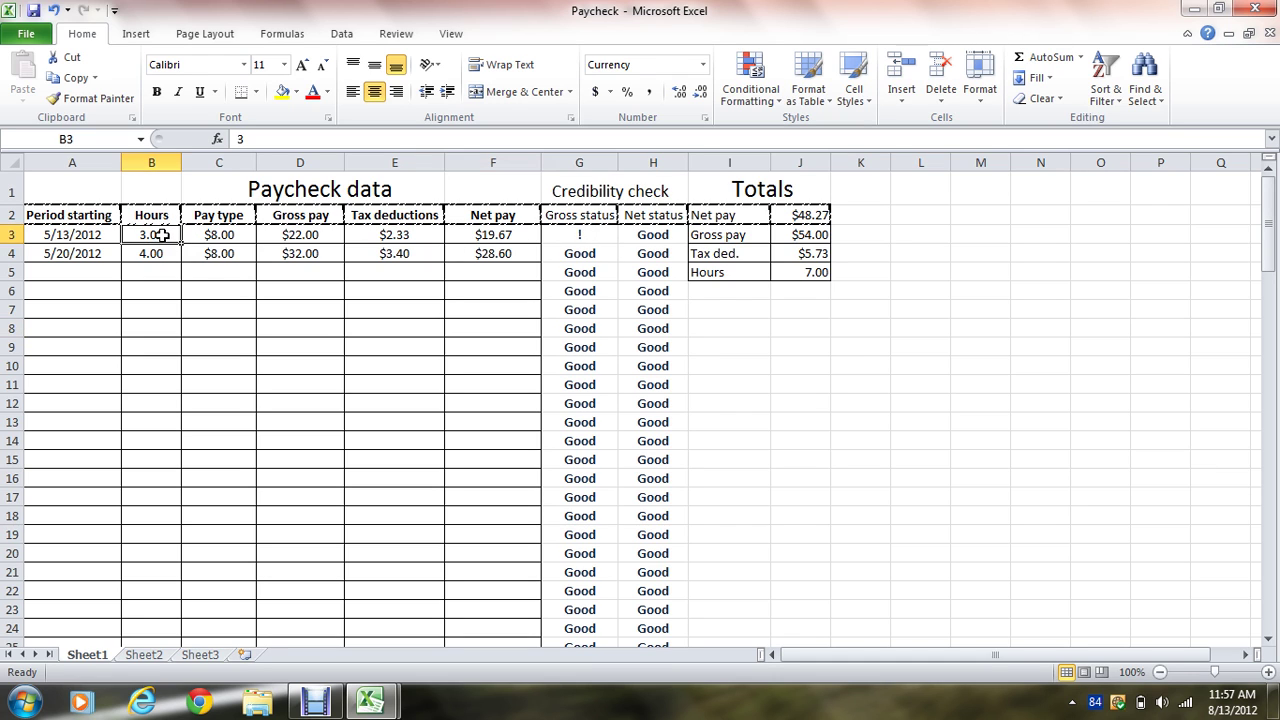
text(2.75)
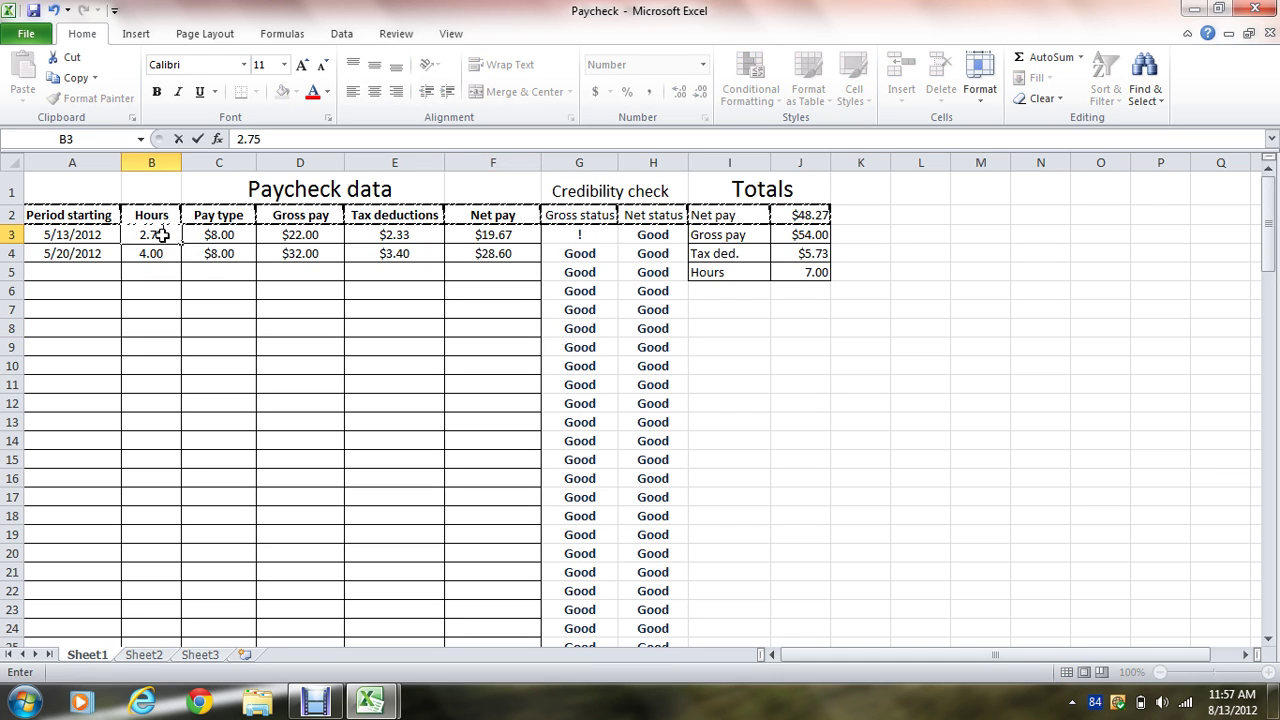
click(185, 460)
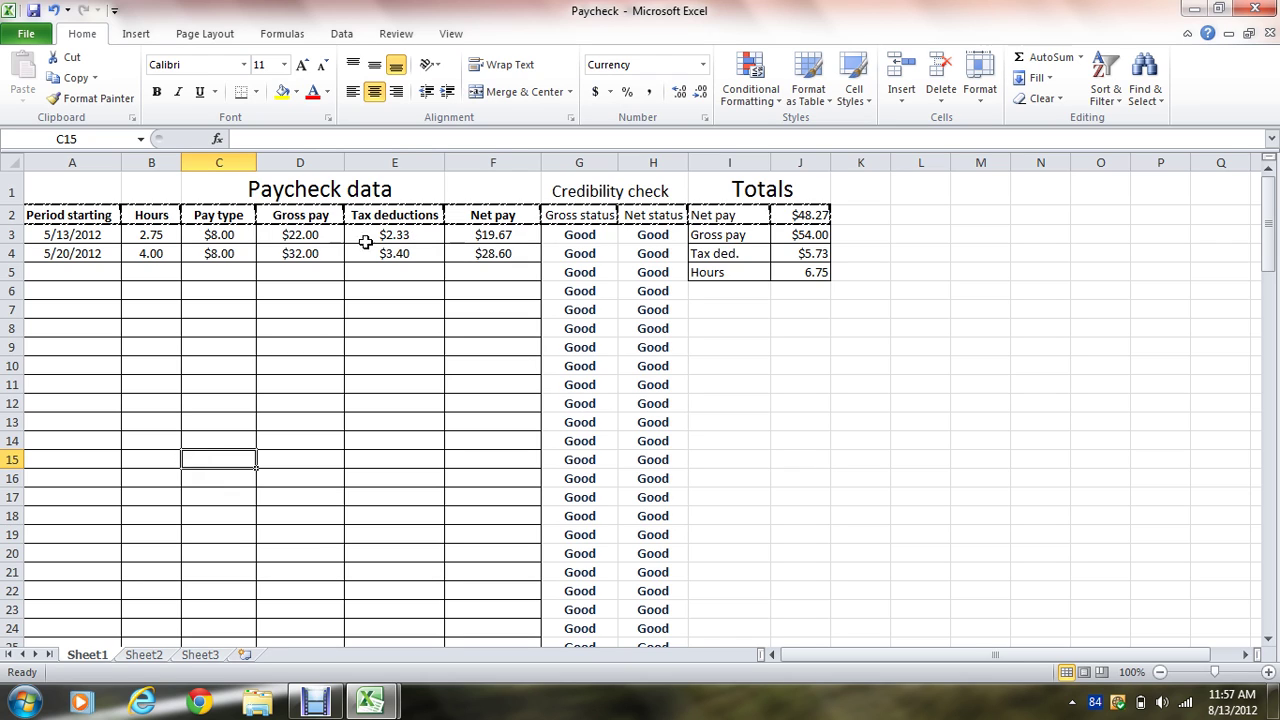
click(655, 236)
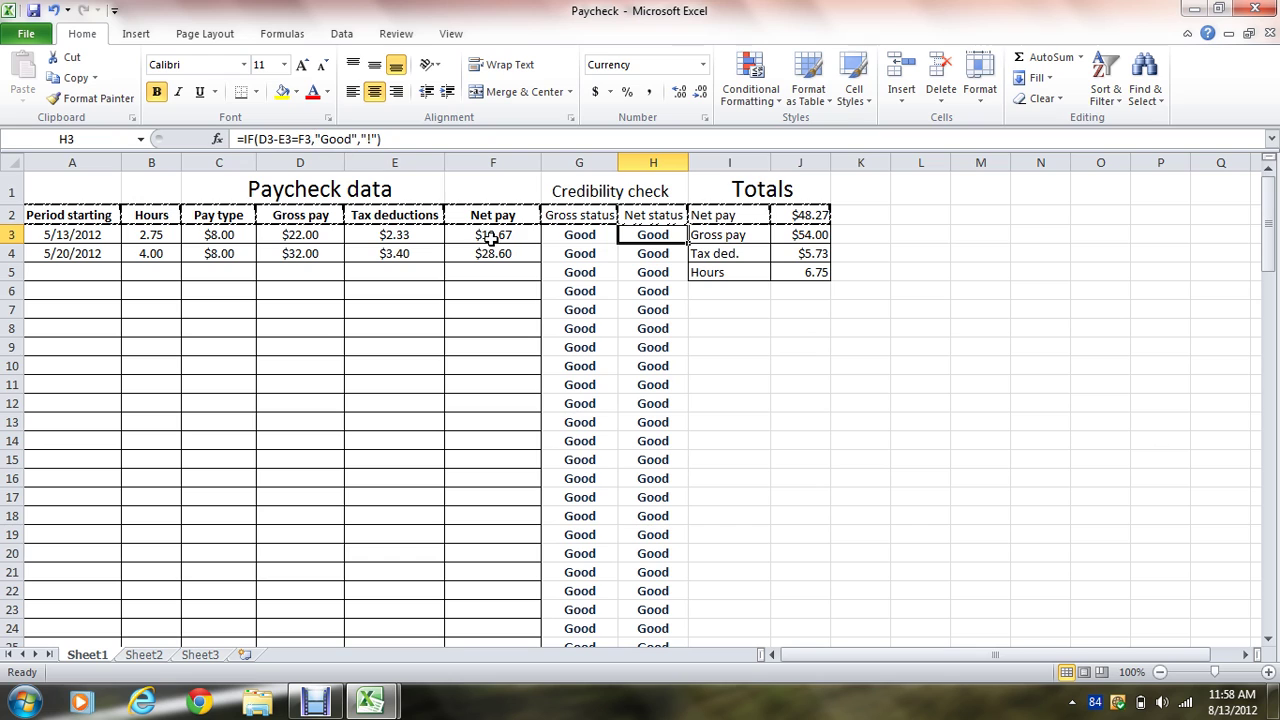
Temporarily change the E3 tax deduction to 2.32 to test the check, then undo it
click(406, 232)
text(2.)
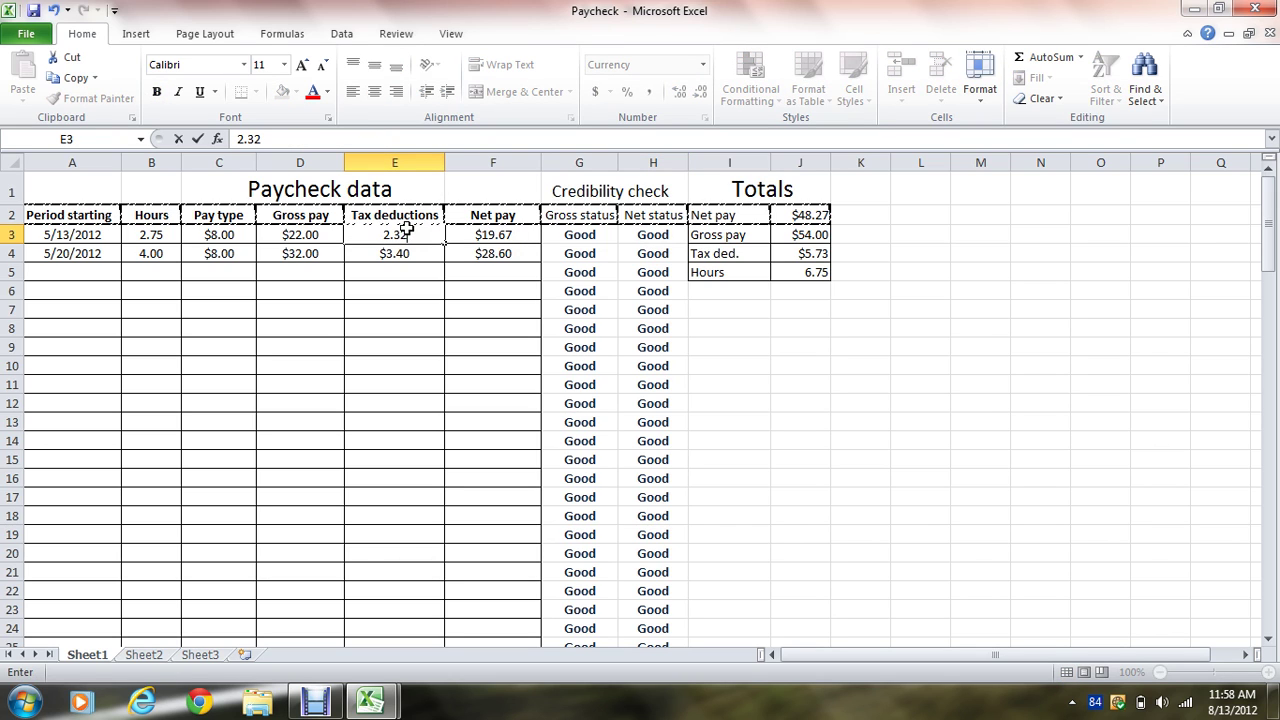
text(32)
drag(423, 286, 420, 257)
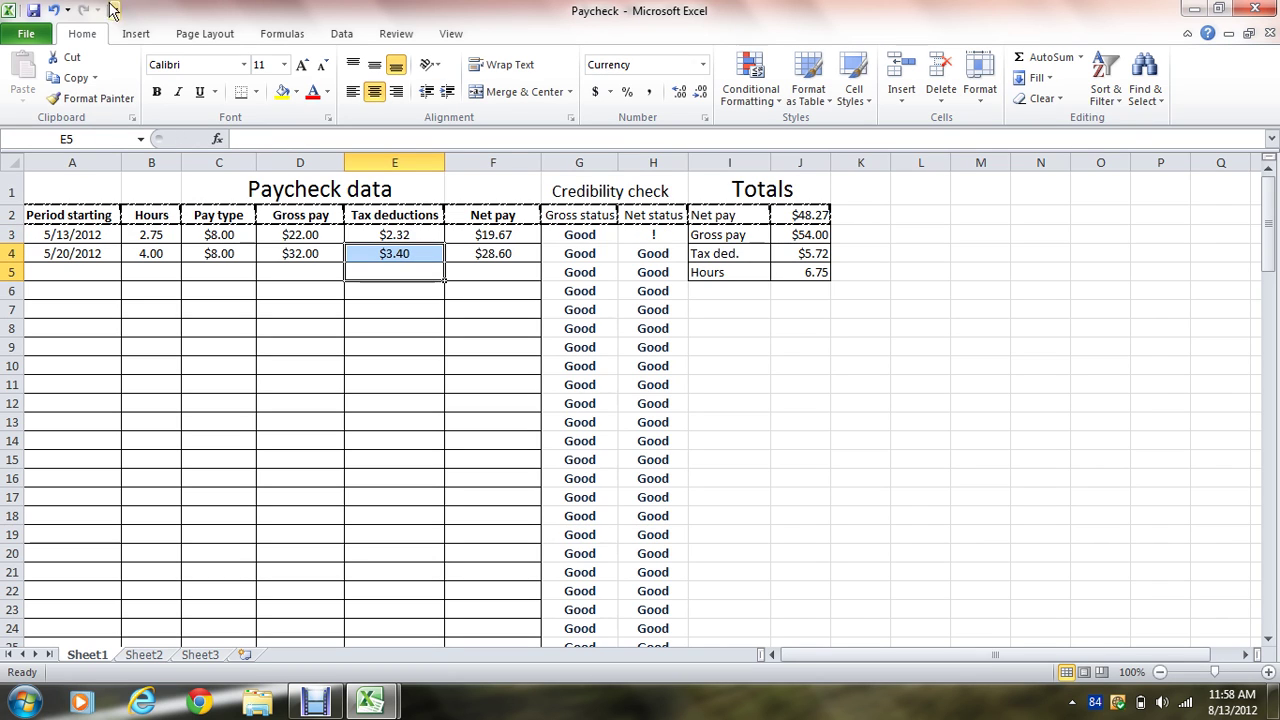
click(53, 10)
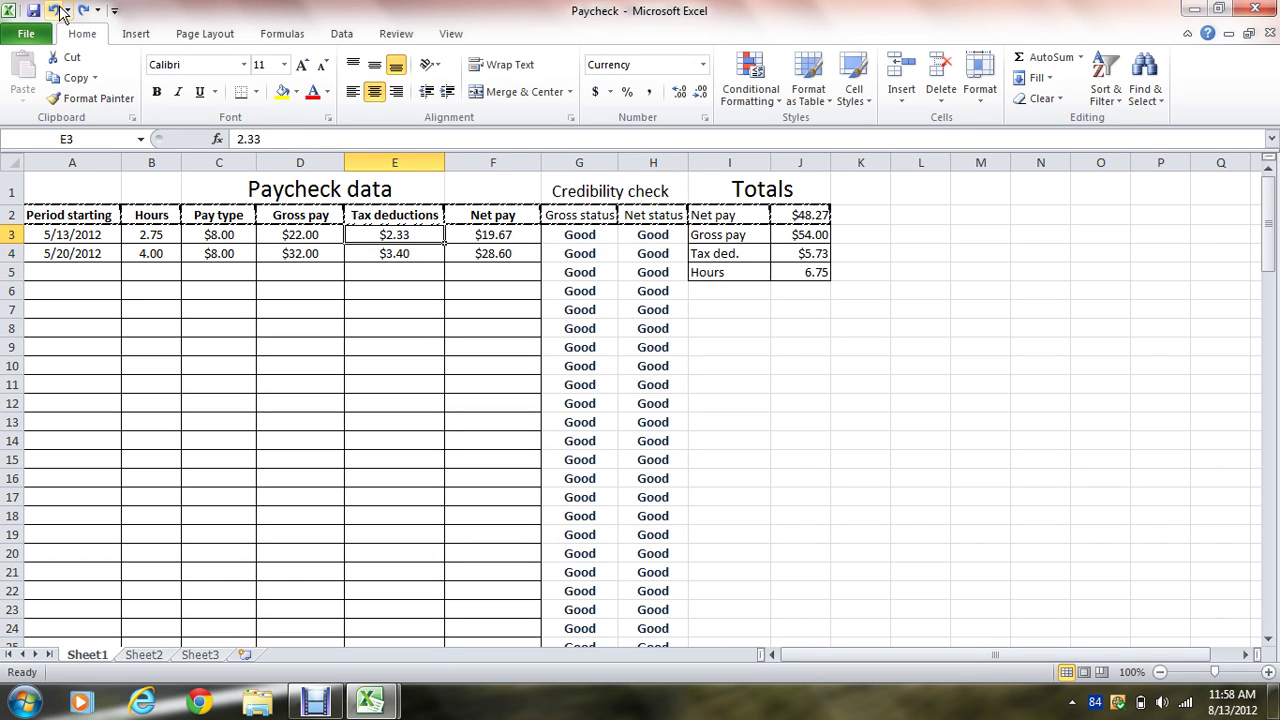
click(815, 359)
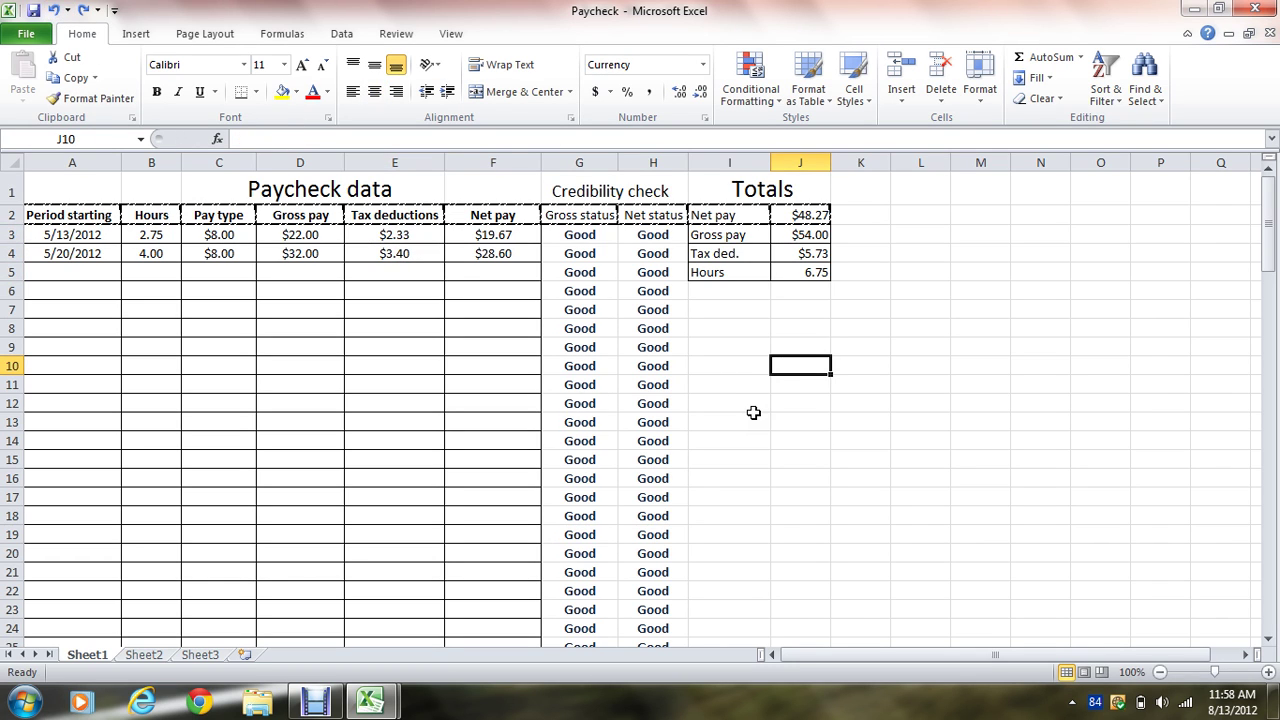
Fill the G3 gross-pay credibility formula down the rest of column G
click(780, 232)
scroll(440, 360, down, 2)
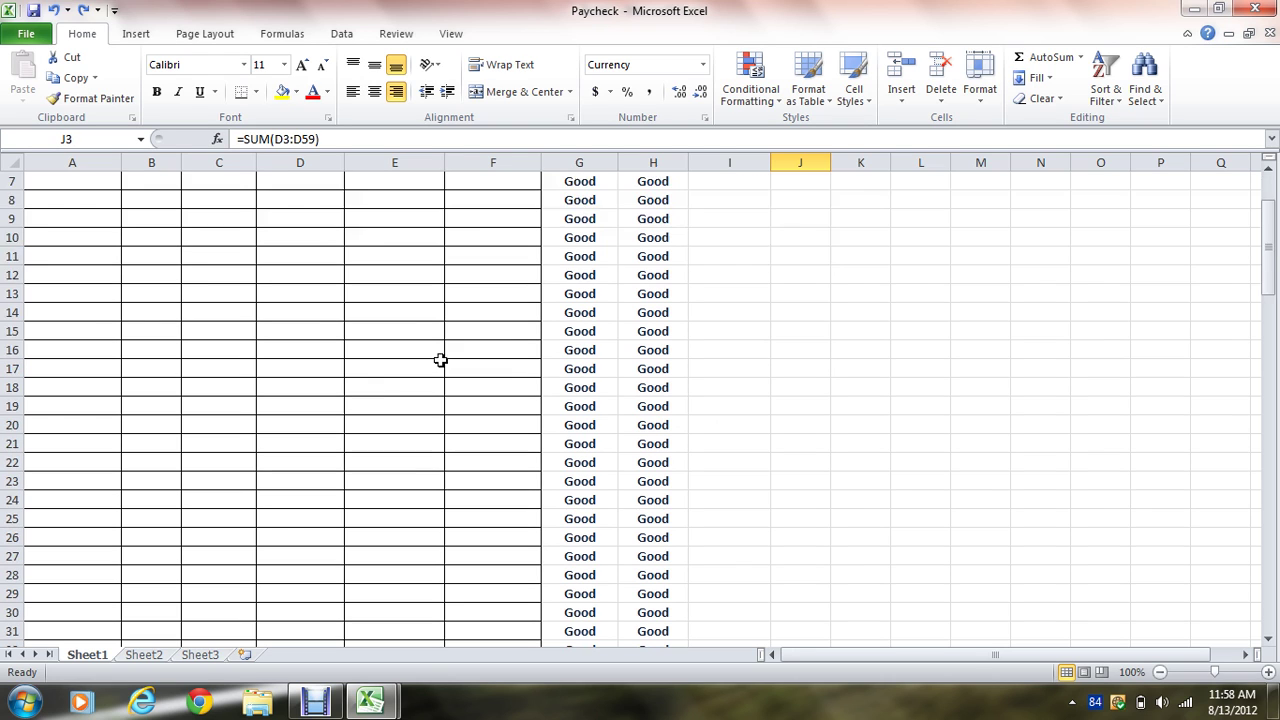
scroll(688, 466, up, 2)
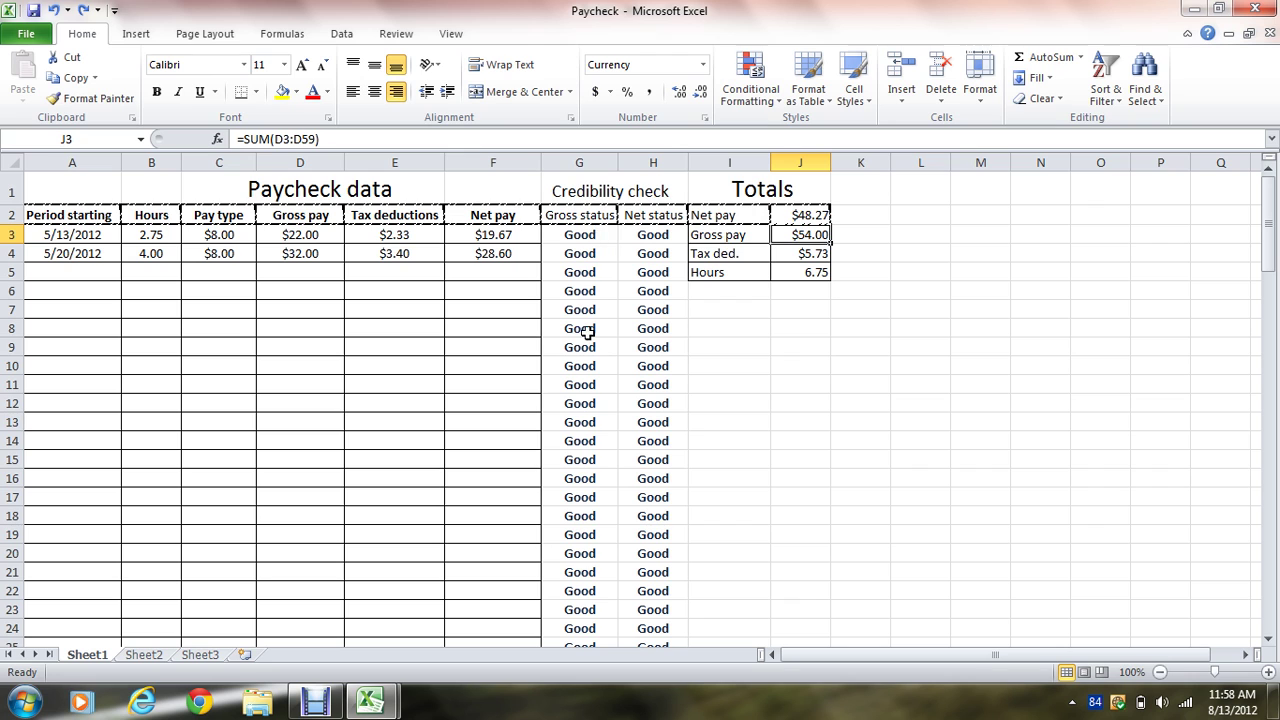
scroll(606, 268, down, 1)
scroll(606, 238, up, 1)
click(607, 238)
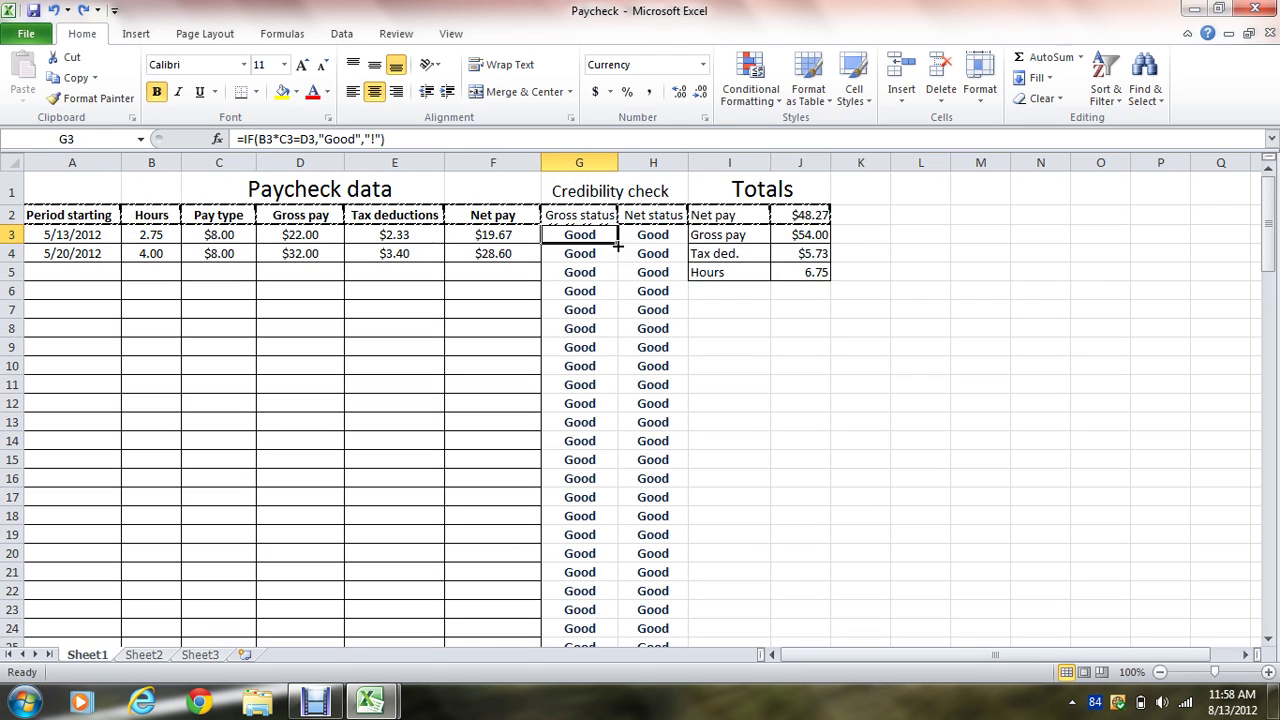
drag(620, 245, 585, 617)
click(653, 552)
scroll(593, 545, up, 4)
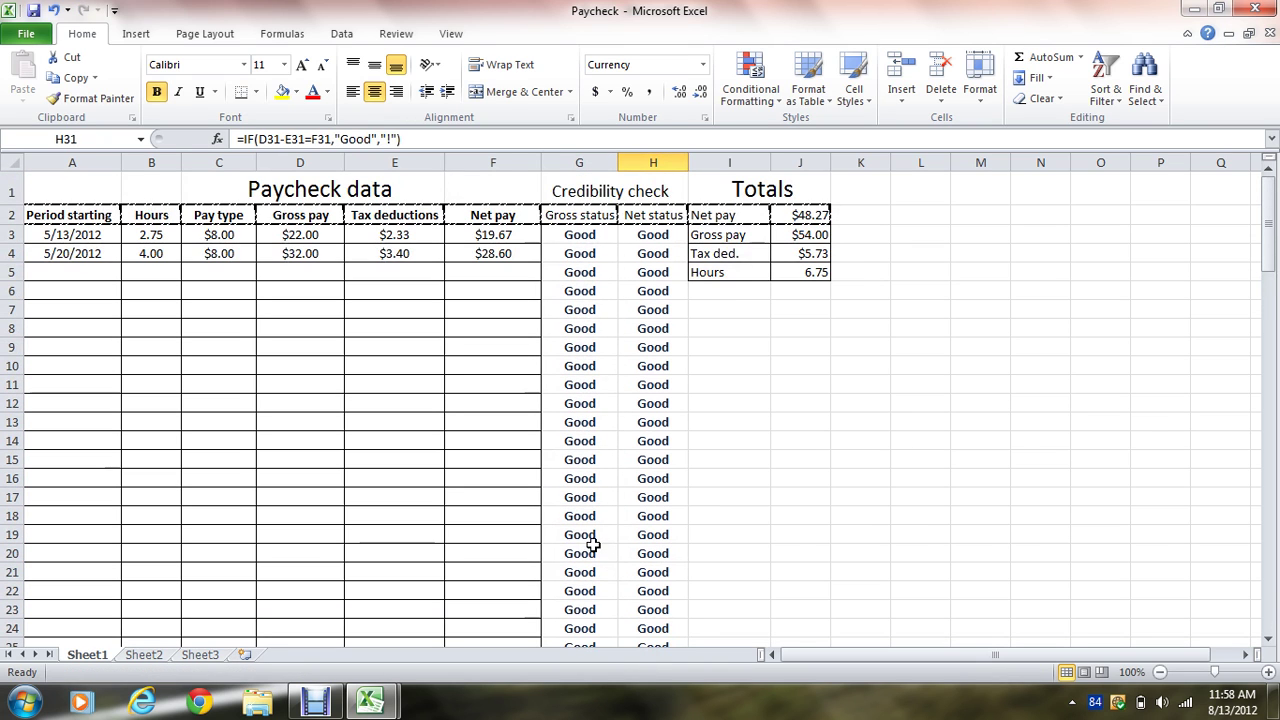
Enter test values in row 13: gross pay 5, tax 2, net pay 3, then 2
click(286, 424)
text(5)
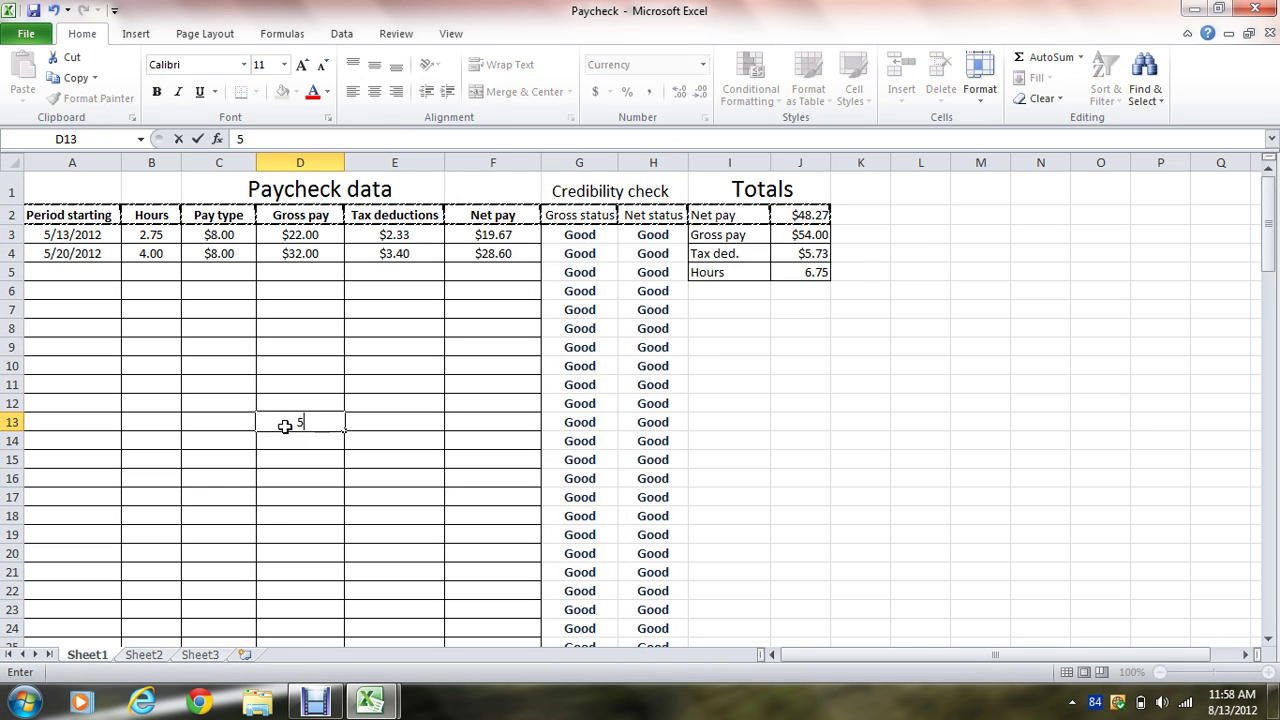
click(476, 452)
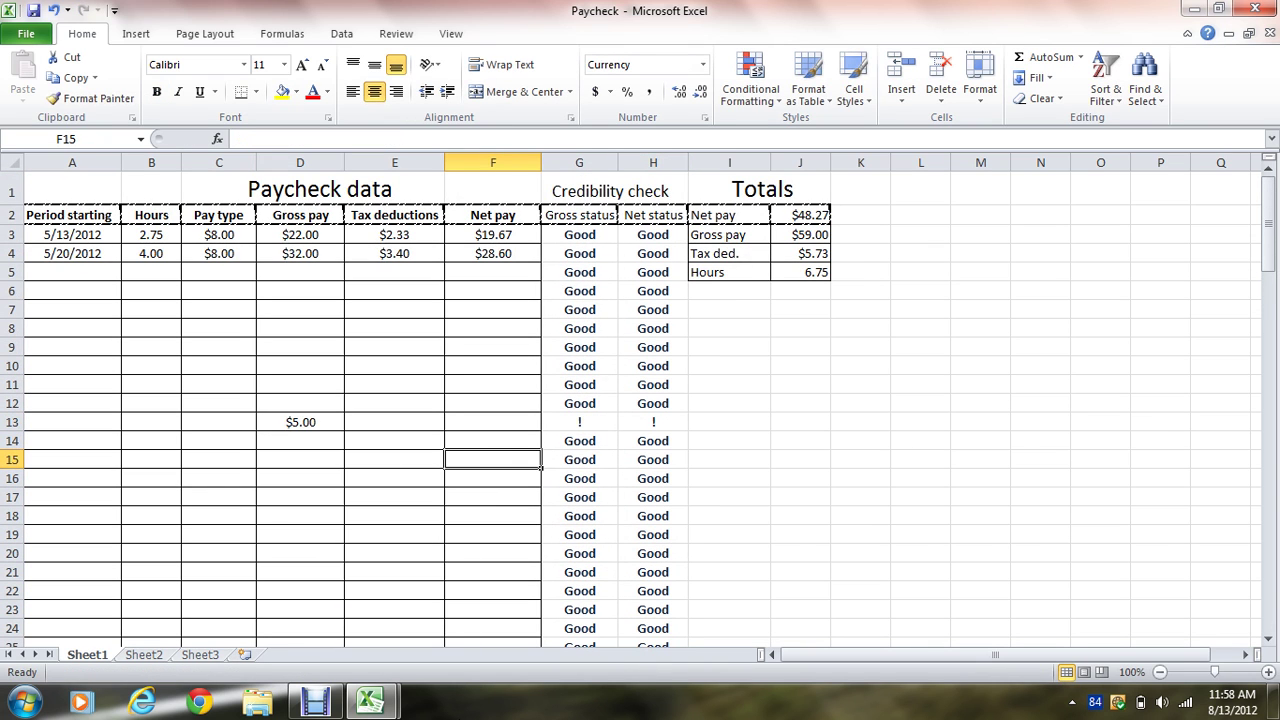
click(380, 419)
text(2)
click(508, 423)
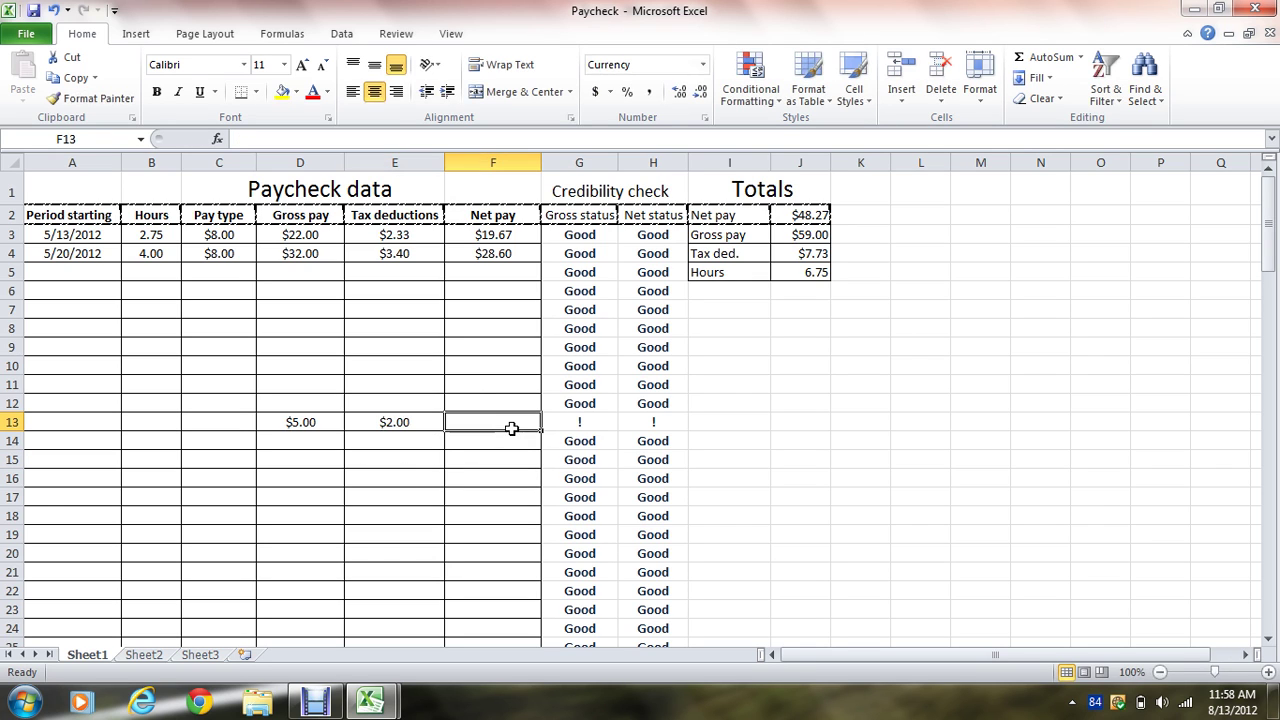
text(3)
click(460, 472)
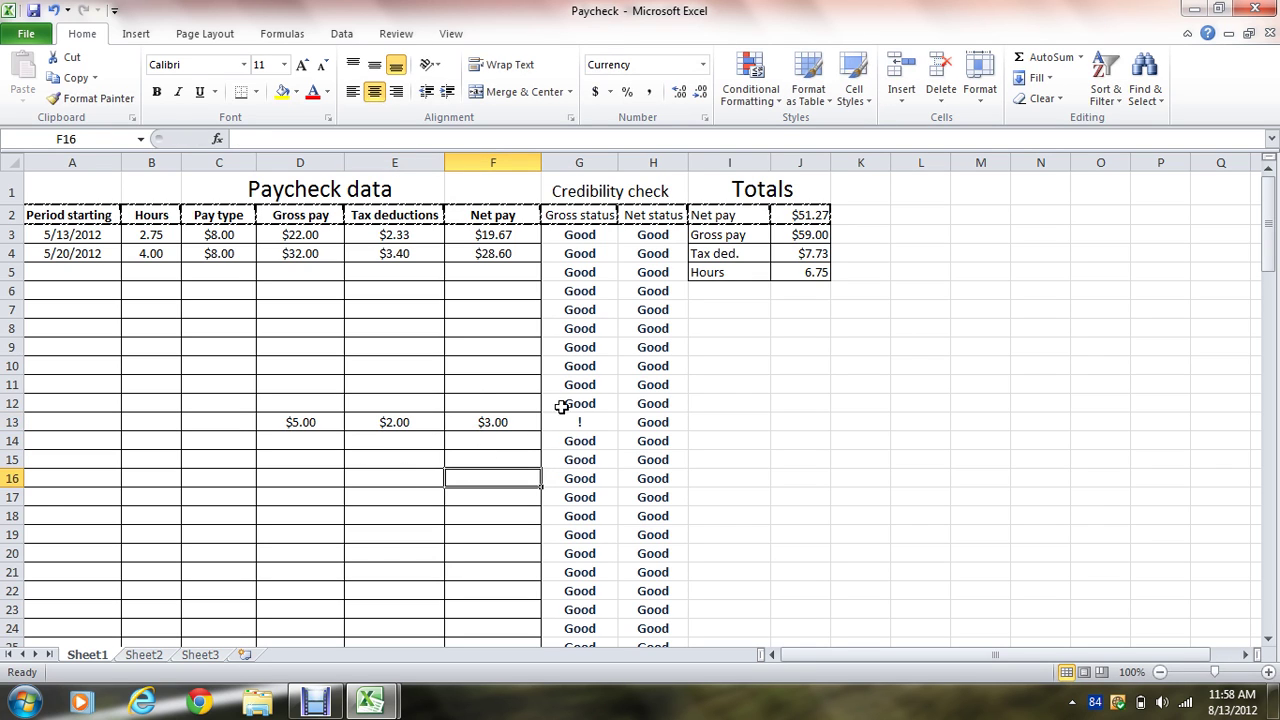
click(511, 427)
text(2)
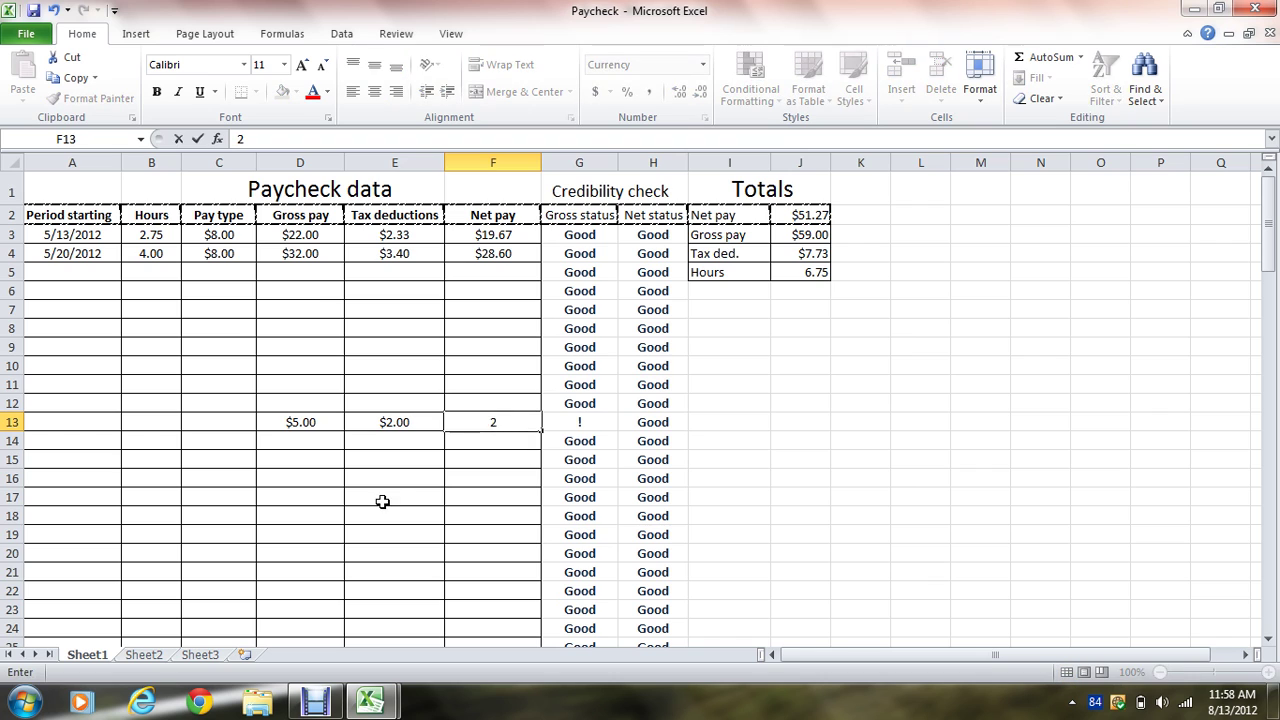
drag(380, 503, 392, 528)
Clear the test values from F13, E13 and D13
click(525, 422)
key(BackSpace)
click(386, 413)
key(BackSpace)
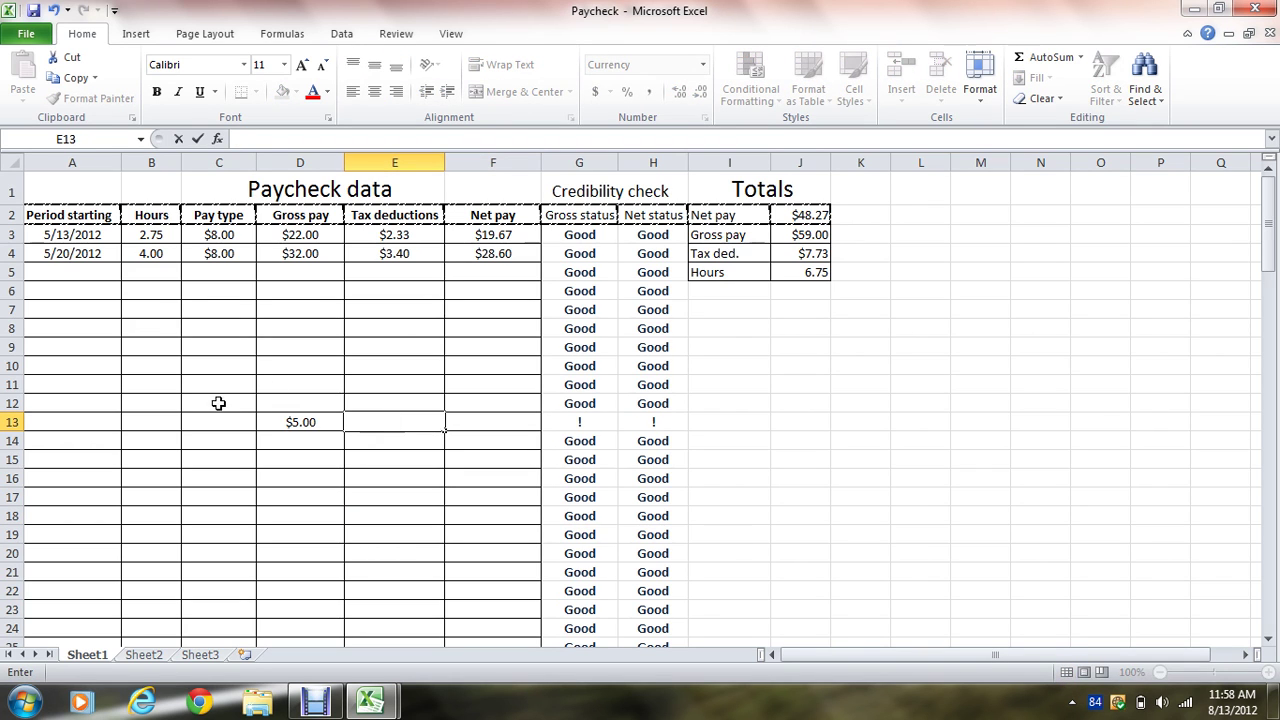
click(300, 425)
key(BackSpace)
click(334, 454)
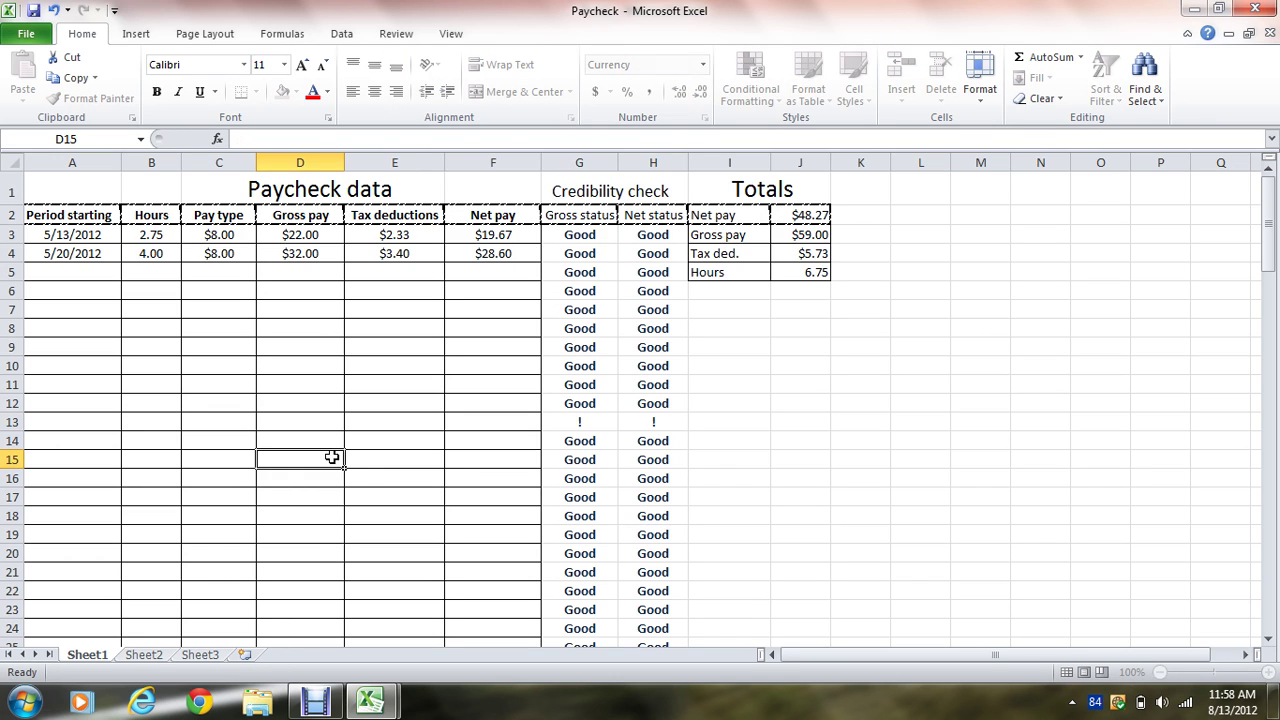
click(390, 458)
click(203, 464)
click(134, 460)
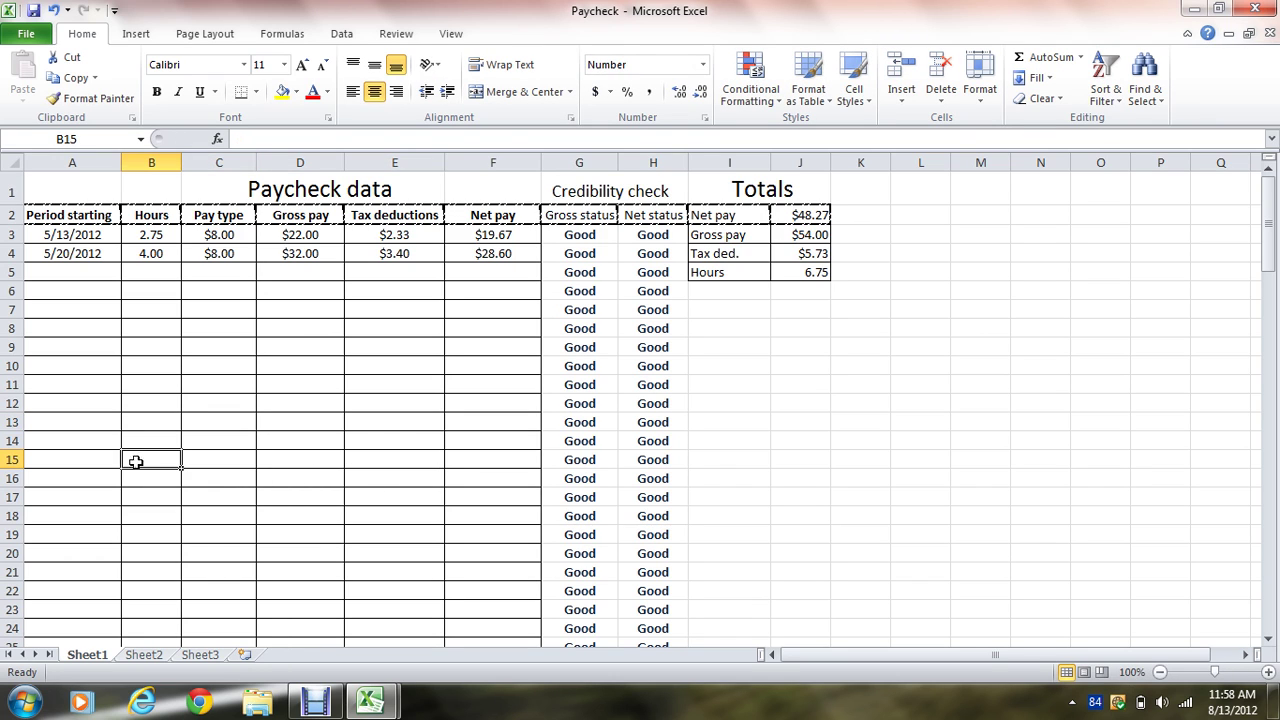
click(101, 465)
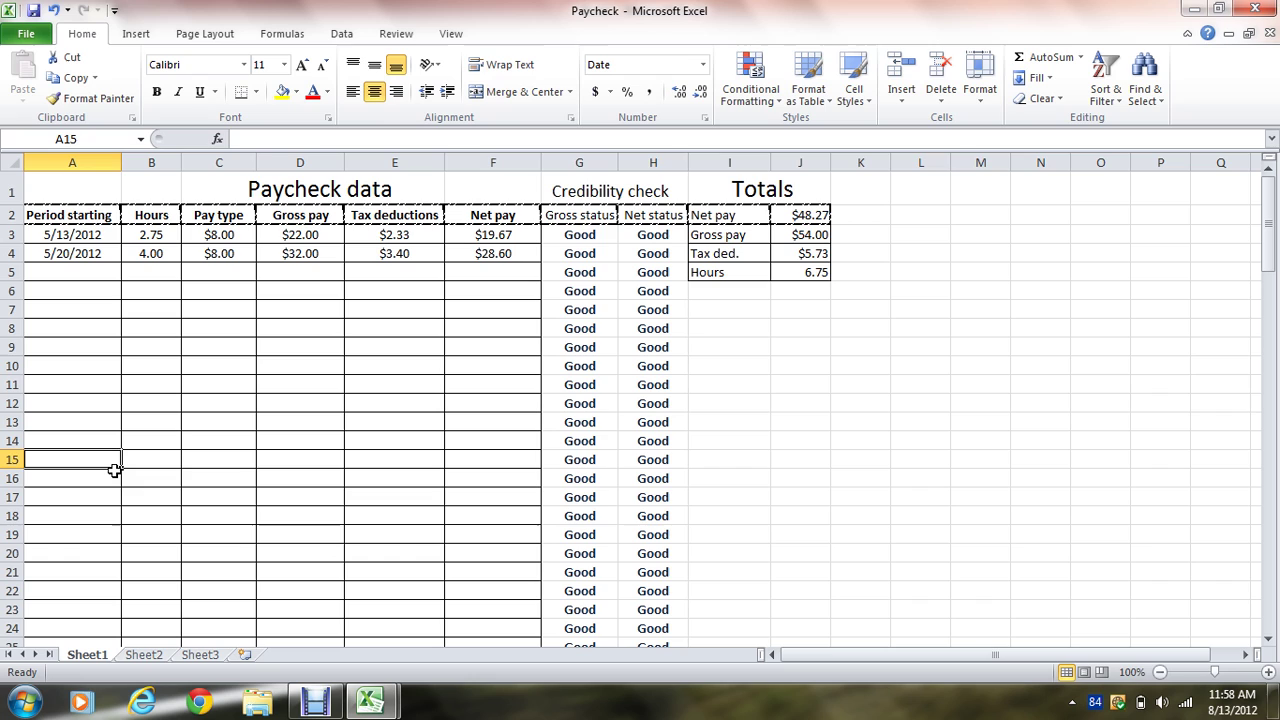